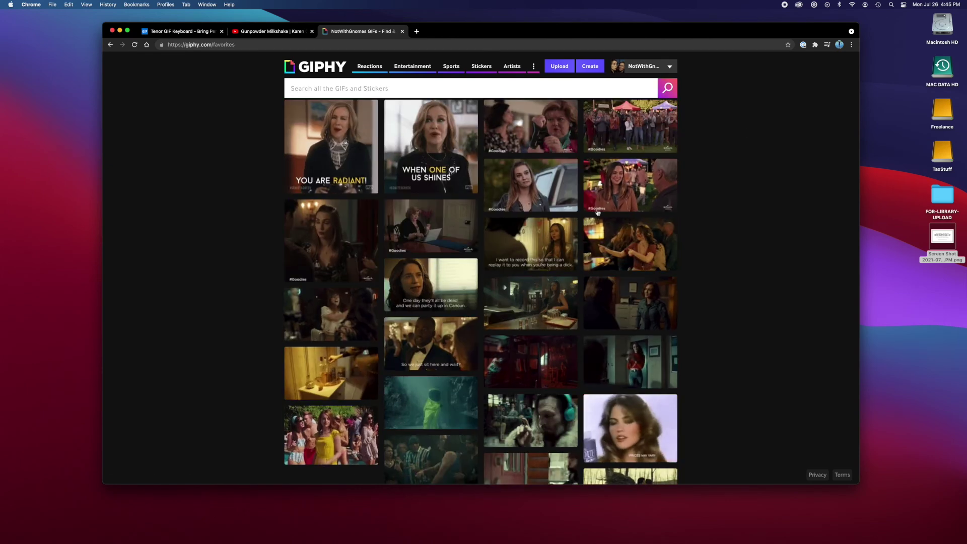
- Look through the saved GIFs on the GIPHY favorites page
scroll(531, 245, "down", 2)
scroll(531, 244, "down", 5)
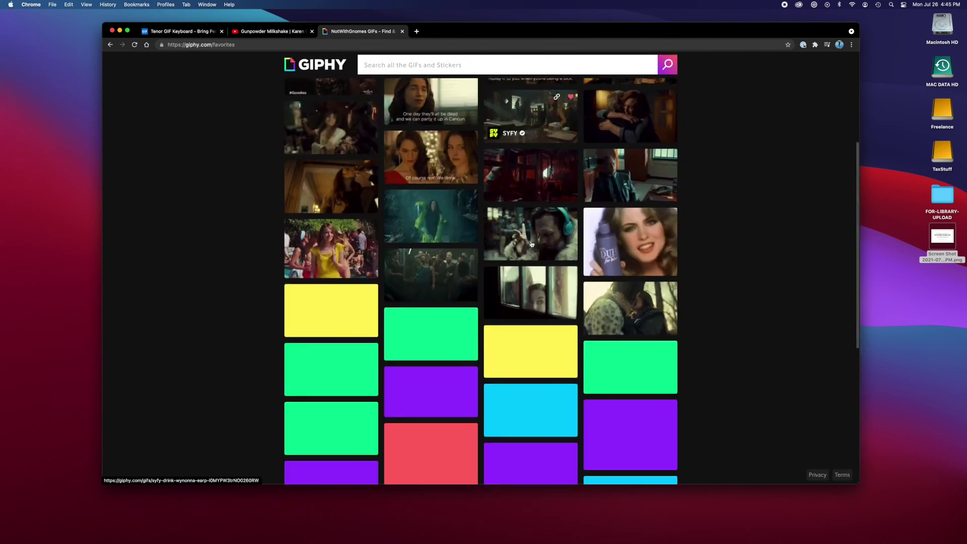
scroll(532, 244, "up", 10)
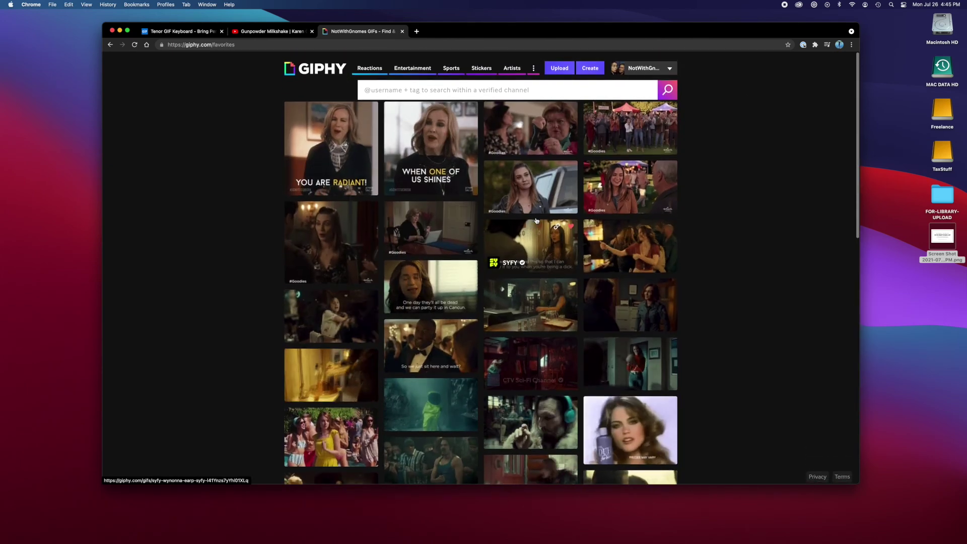
left_click(439, 90)
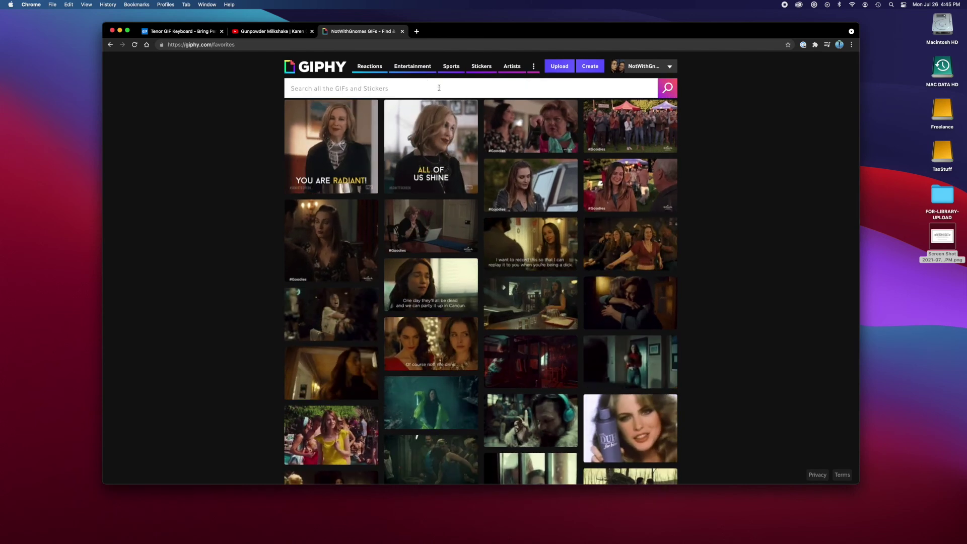
- Go to the GIPHY home page and open the Create page
left_click(320, 67)
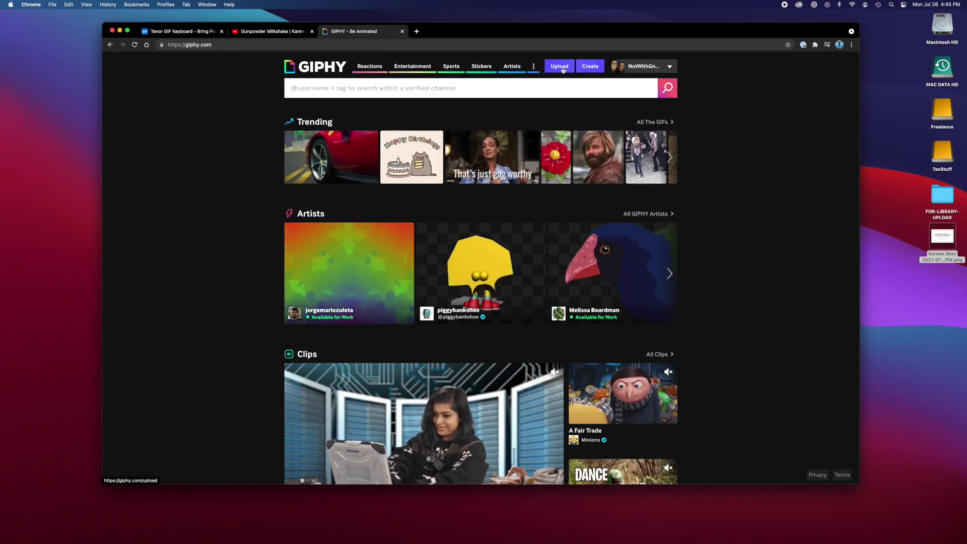
left_click(588, 67)
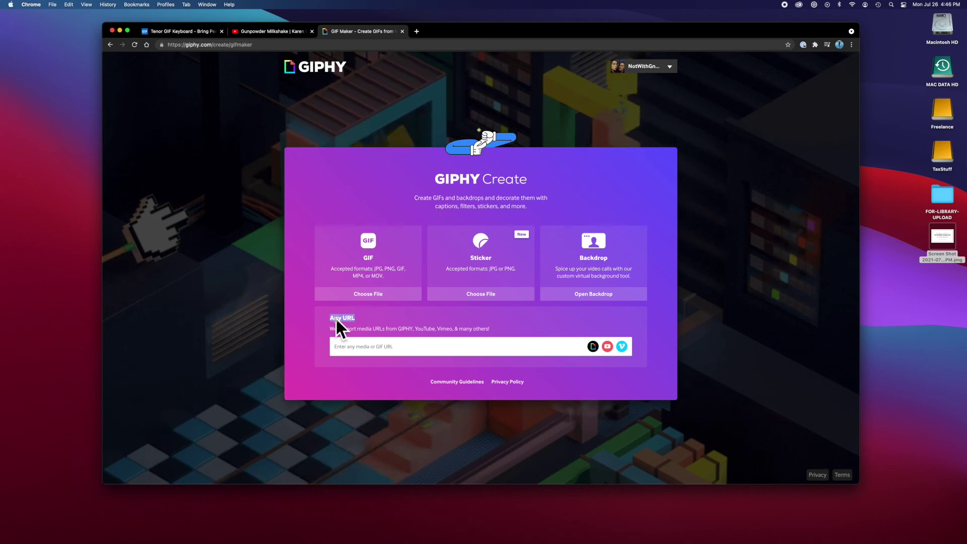
left_click_drag(329, 317, 509, 336)
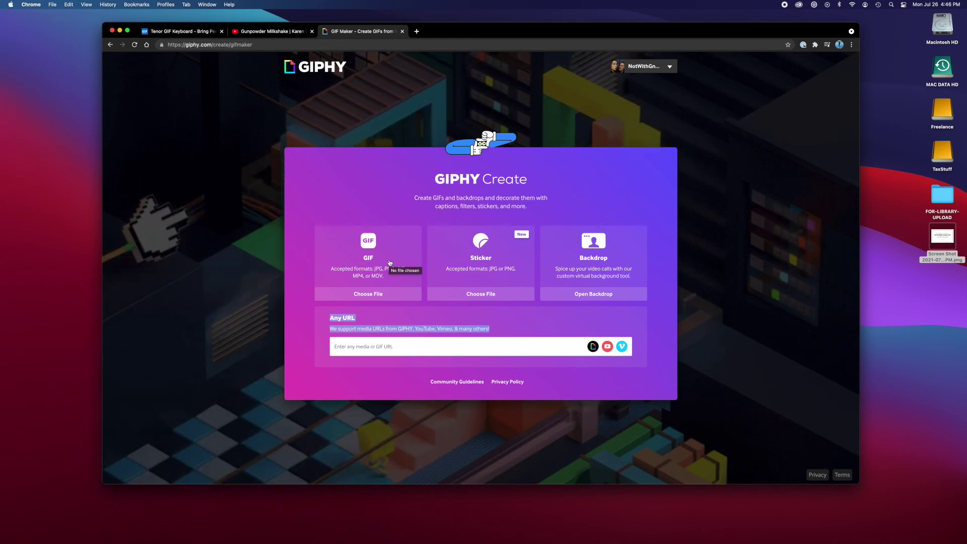
left_click(274, 45)
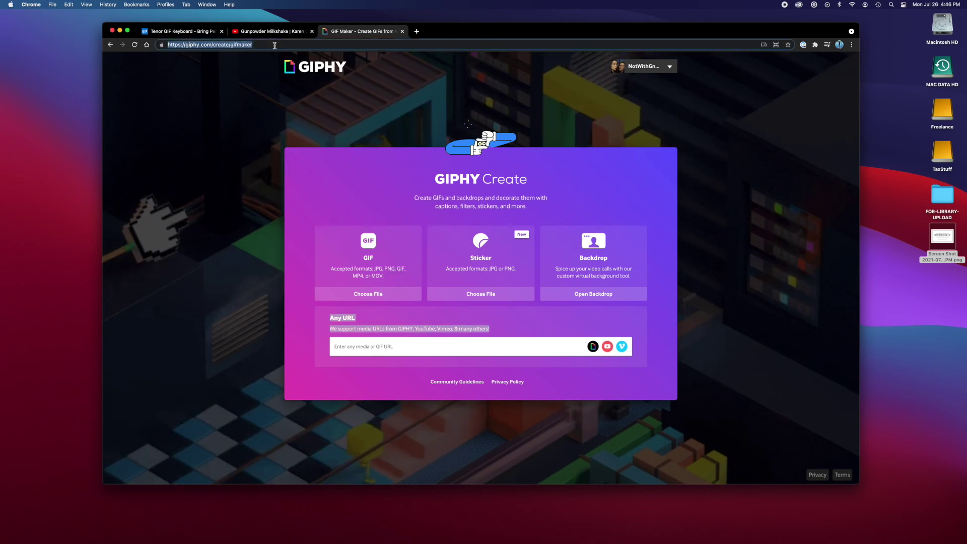
left_click(170, 45)
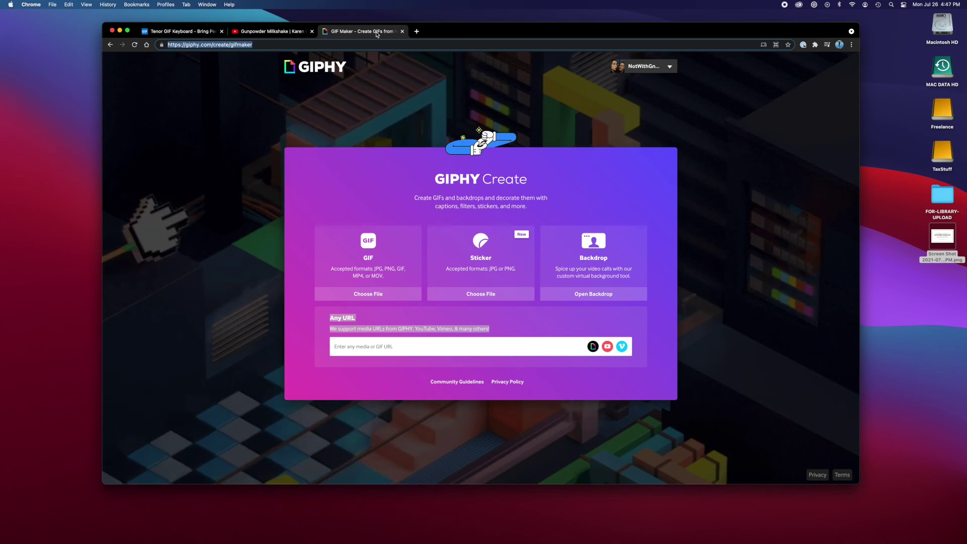
left_click_drag(484, 34, 475, 47)
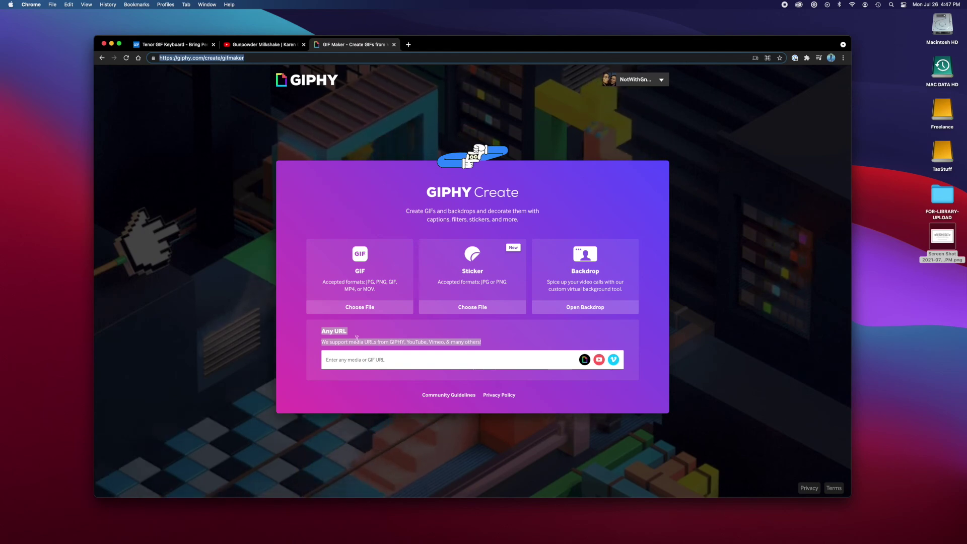
key("Tab")
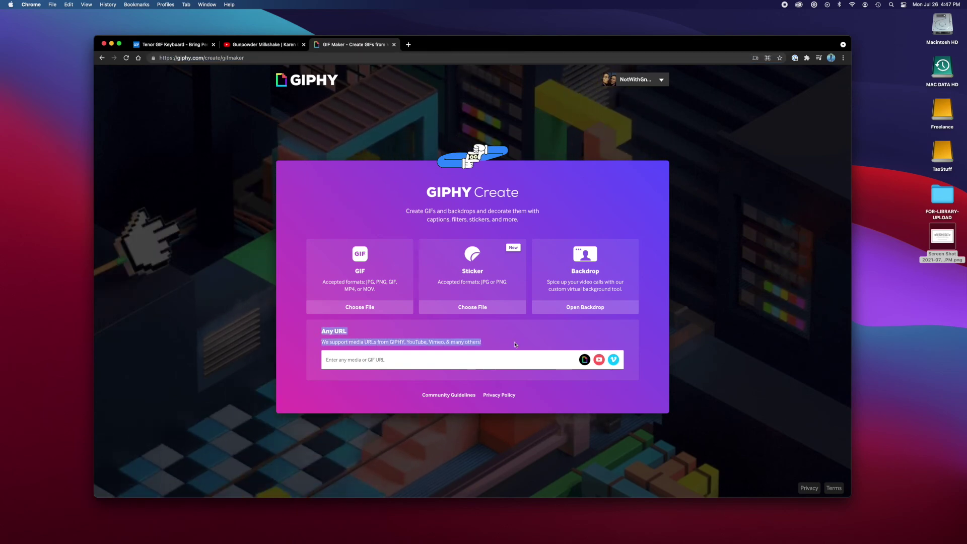
left_click(514, 346)
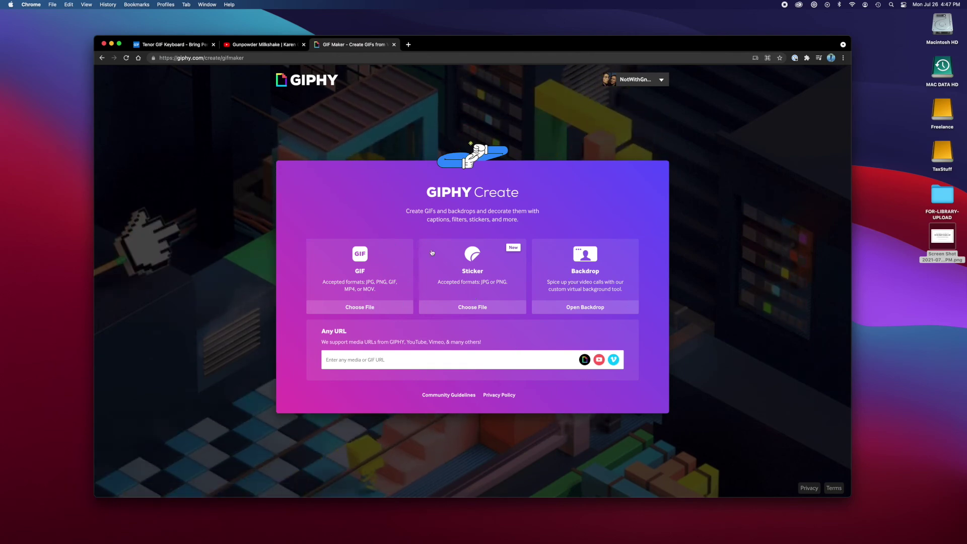
- Reopen GIPHY Create from the home page and review the media sources its Any URL option supports
left_click(312, 84)
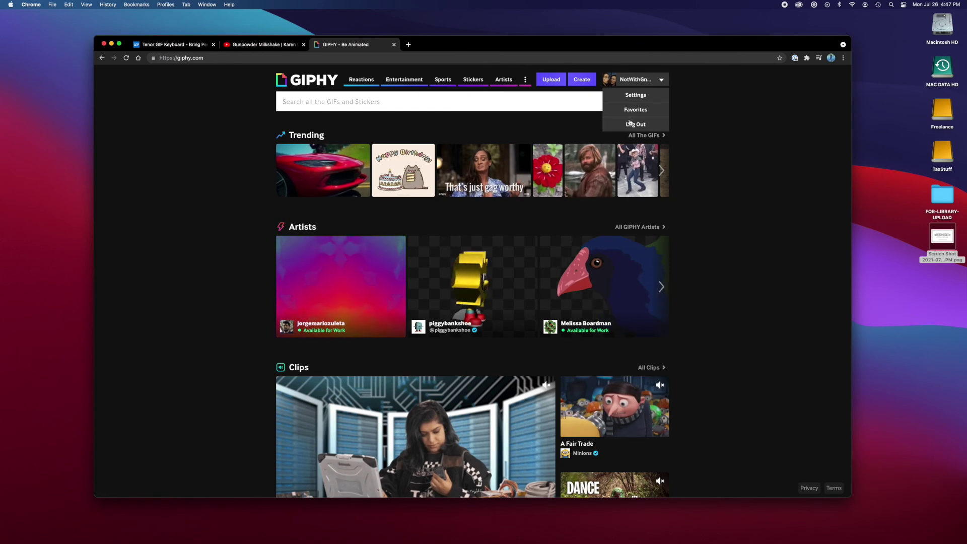
left_click(581, 80)
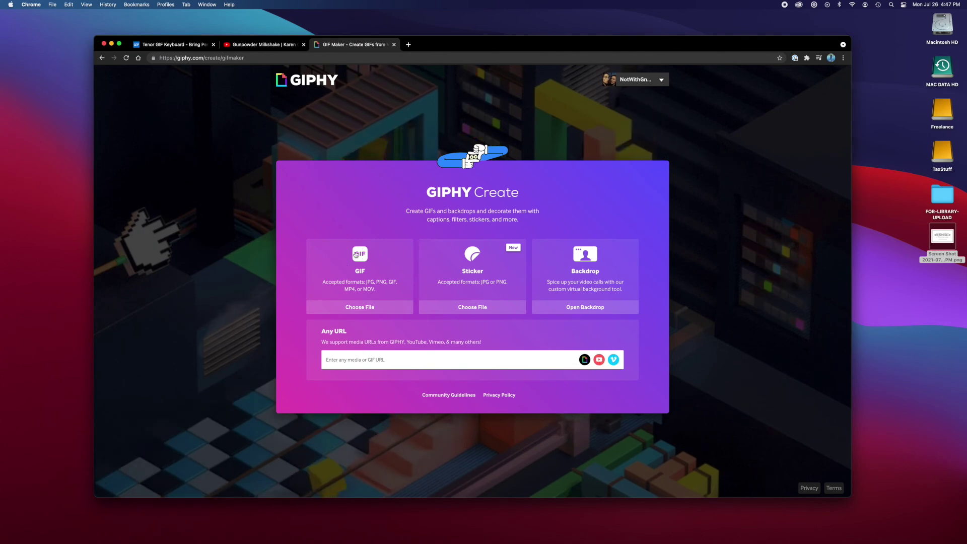
left_click_drag(361, 337, 324, 331)
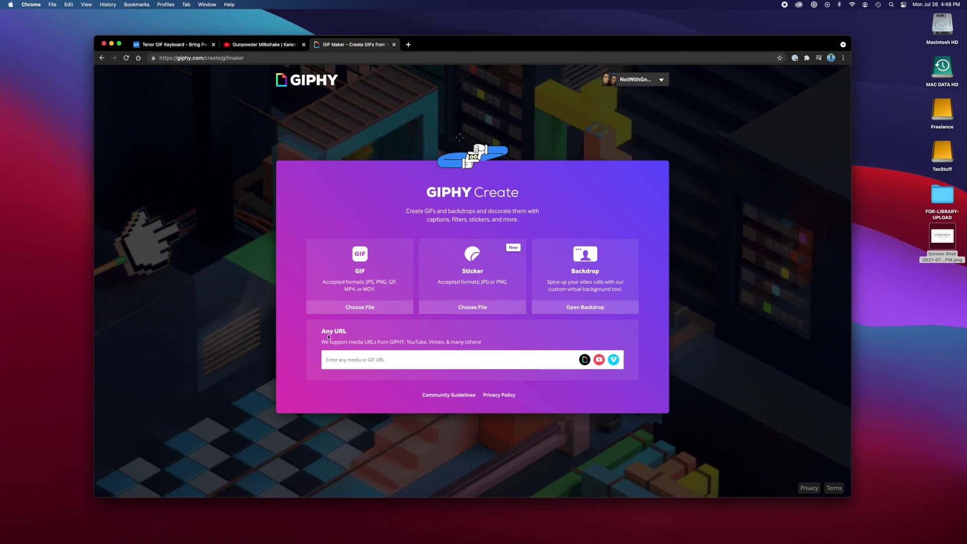
left_click_drag(328, 335, 481, 342)
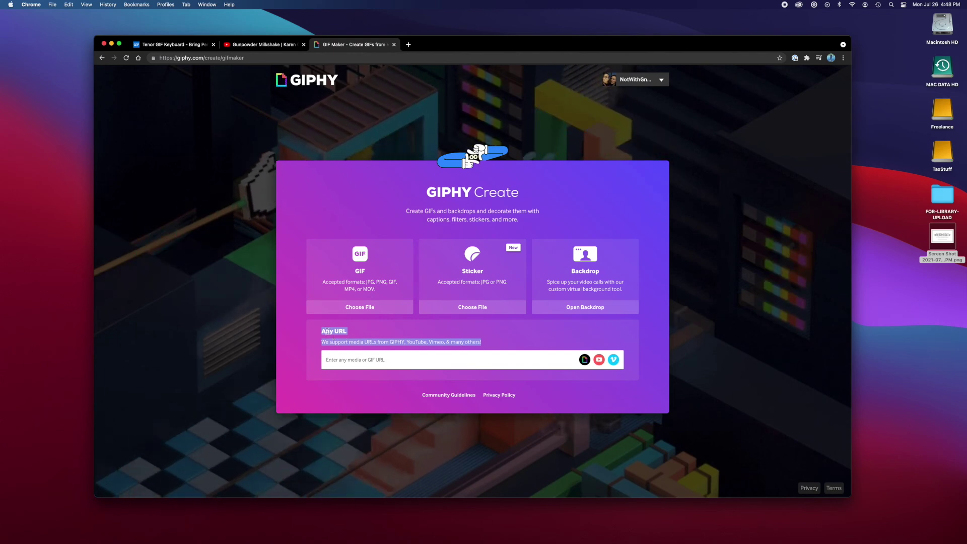
left_click_drag(323, 330, 536, 355)
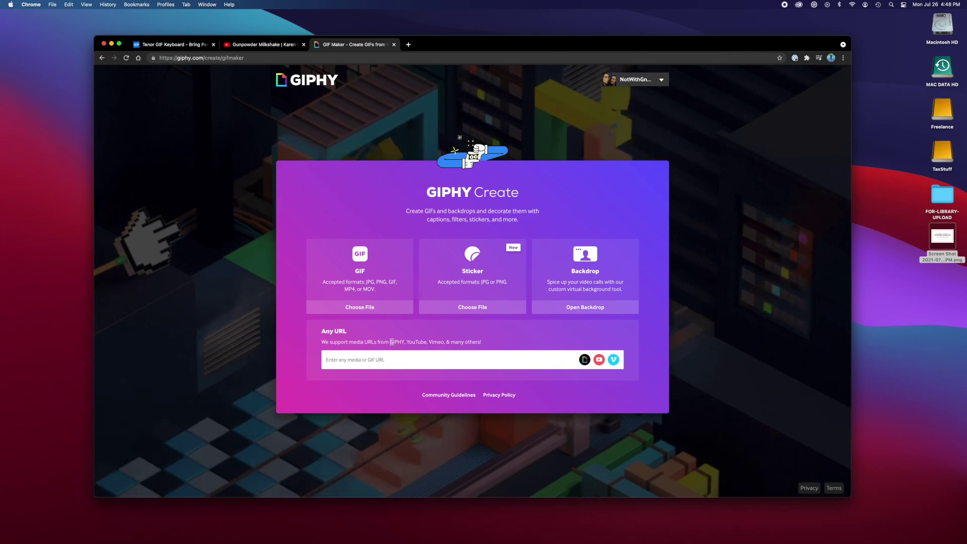
left_click_drag(389, 342, 482, 343)
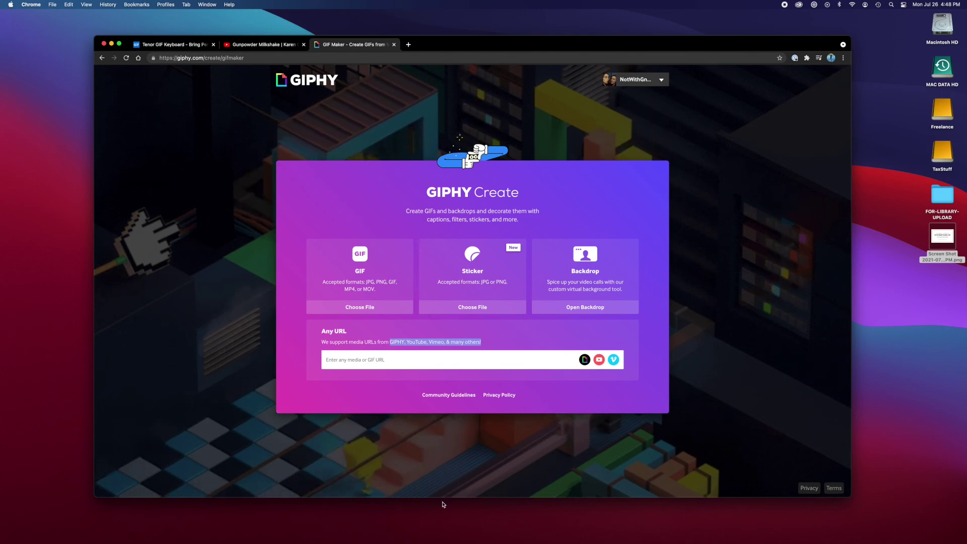
left_click(419, 341)
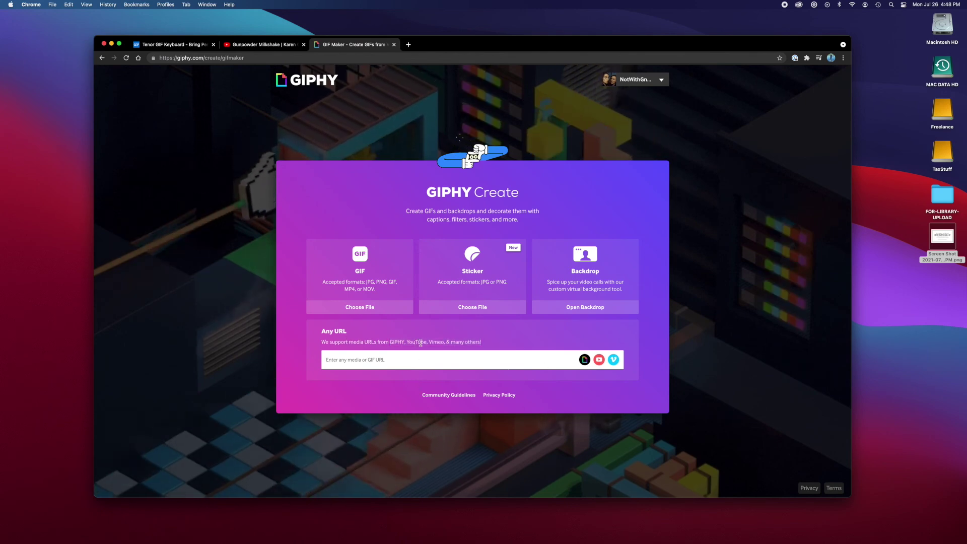
left_click_drag(427, 342, 408, 343)
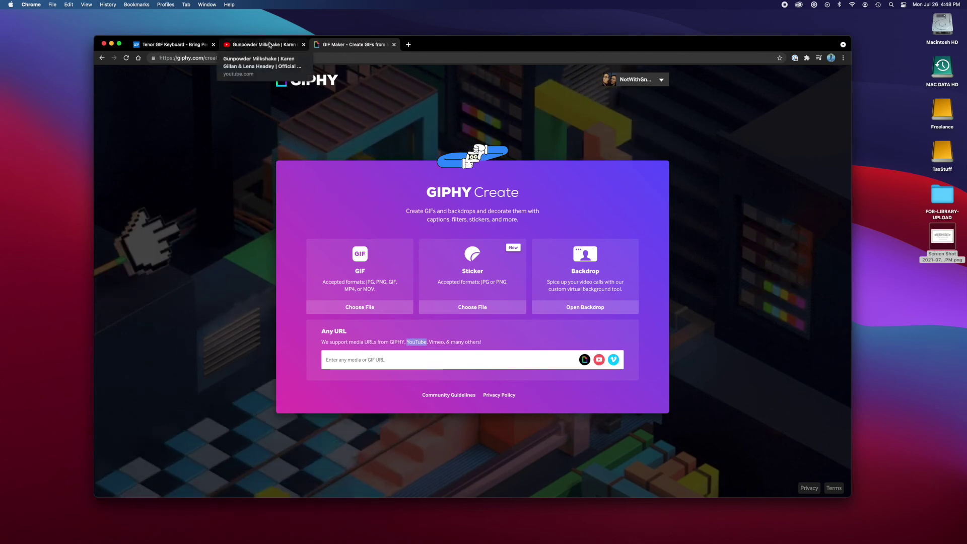
- Copy the YouTube URL of the Gunpowder Milkshake official trailer and load it into GIPHY Create as the source video
left_click(270, 44)
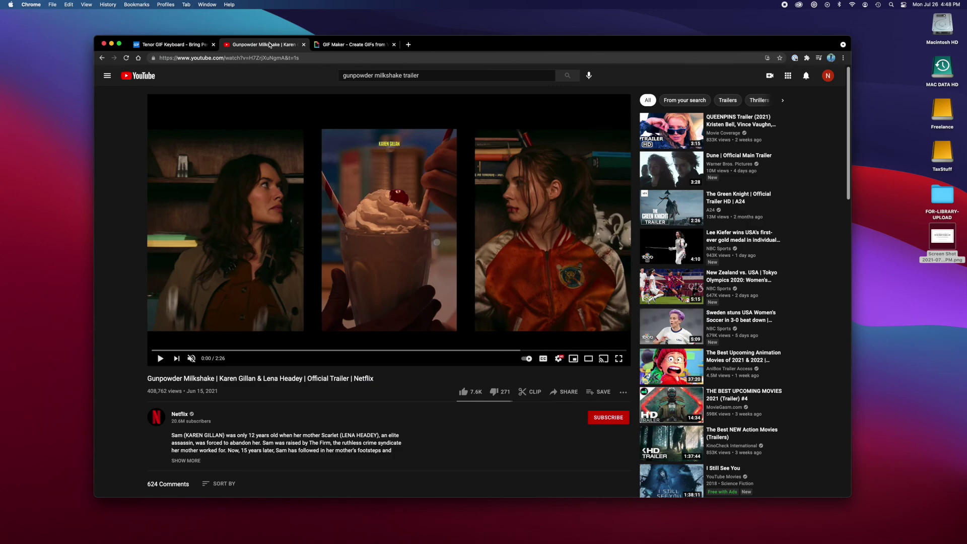
scroll(473, 290, "down", 15)
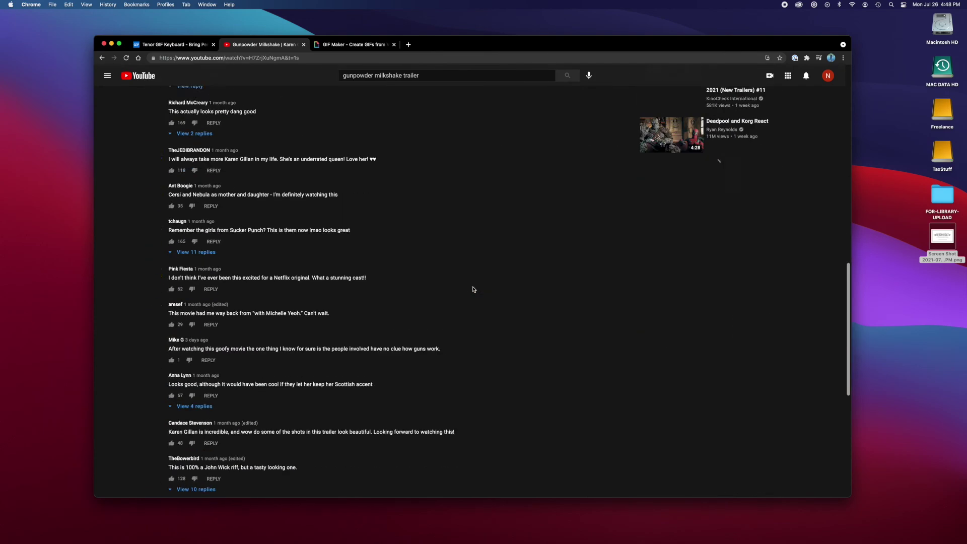
scroll(473, 289, "up", 15)
left_click(328, 59)
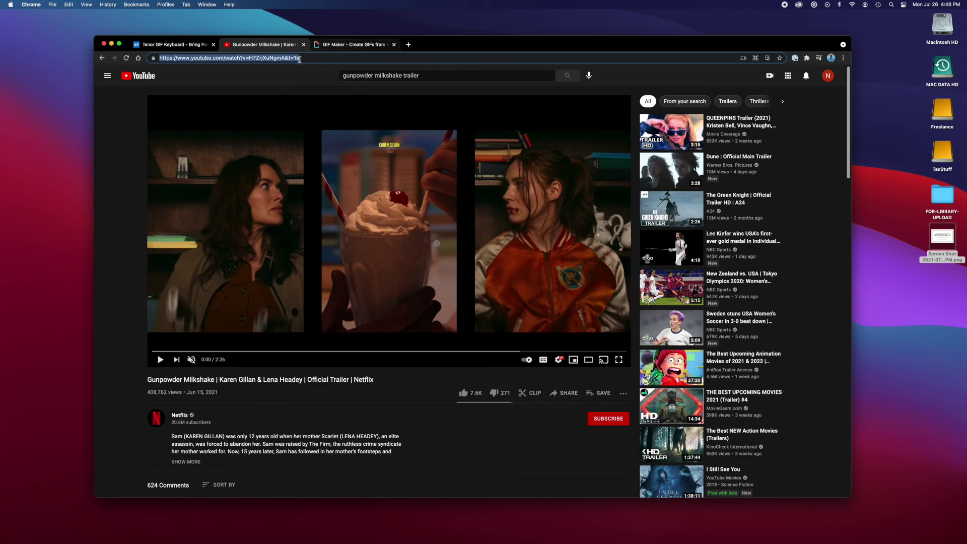
left_click(336, 46)
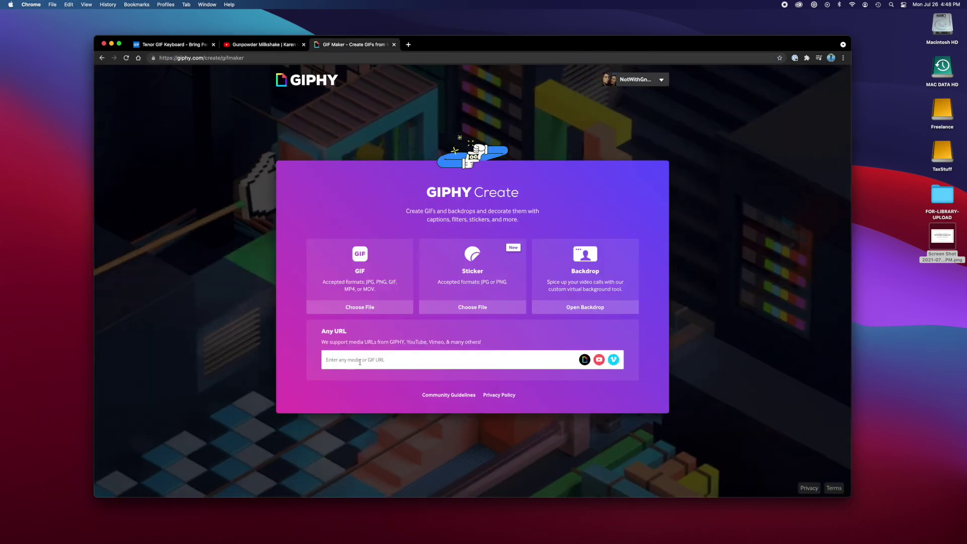
left_click(414, 367)
key("cmd+v")
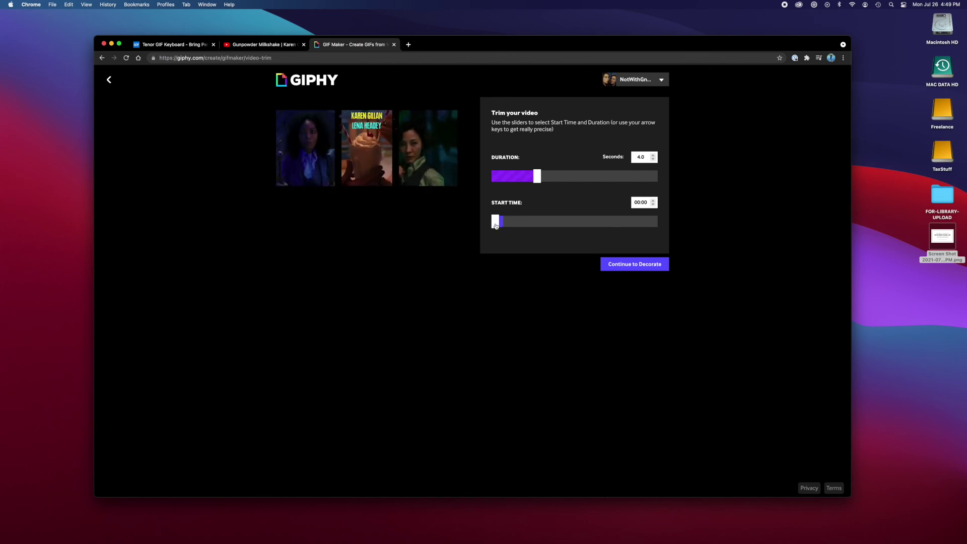
key("Right")
key("Right")
key("Right")
key("Right")
key("Right")
key("Right")
key("Right")
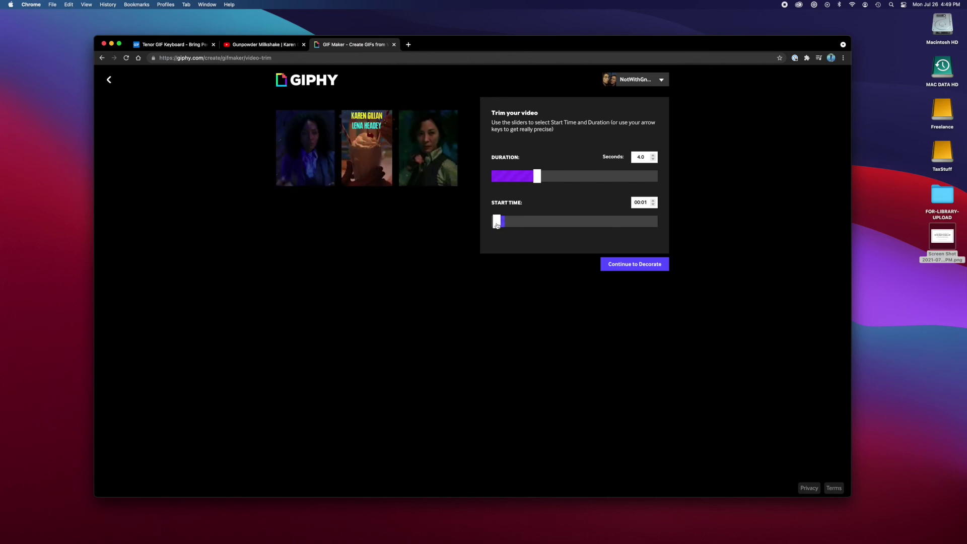
mouse_move(498, 224)
left_mouse_down()
mouse_move(587, 224)
mouse_move(494, 224)
left_mouse_up()
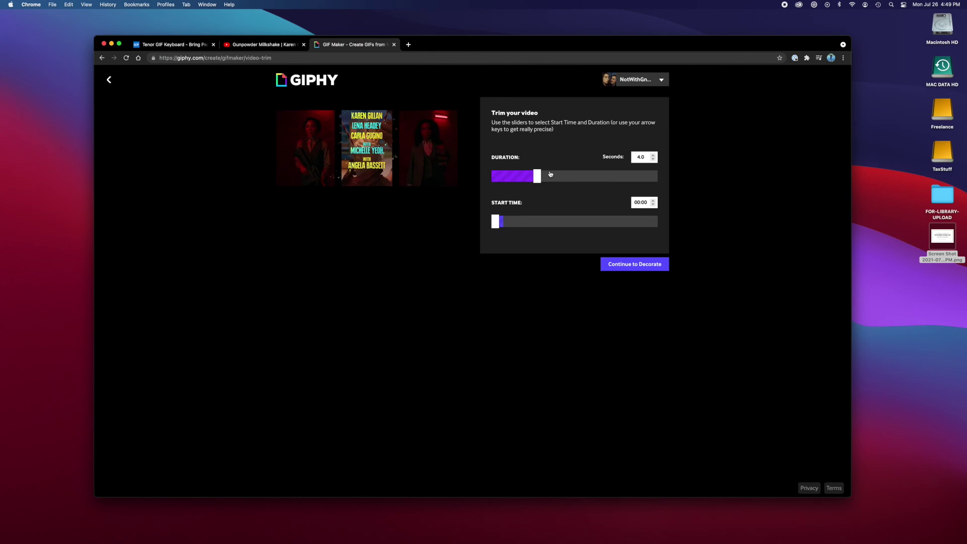
- Trim the trailer clip to start at 01:23 with a duration of 2.5 seconds
left_click_drag(497, 227, 583, 227)
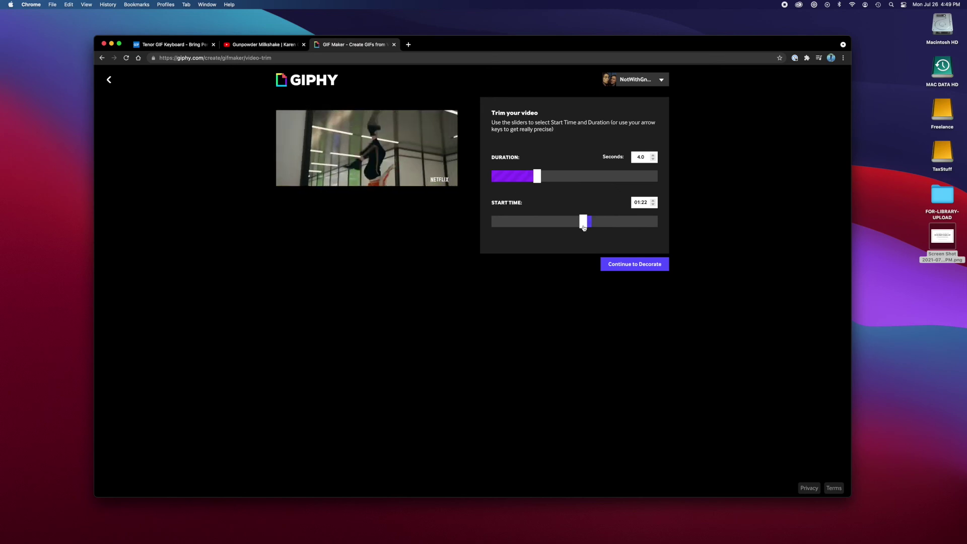
left_click_drag(583, 227, 585, 227)
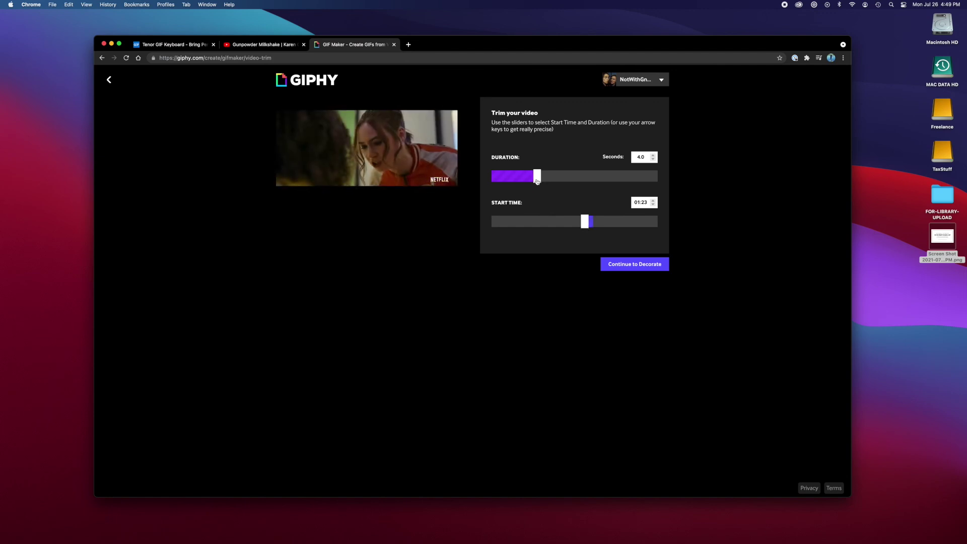
left_click_drag(536, 181, 530, 183)
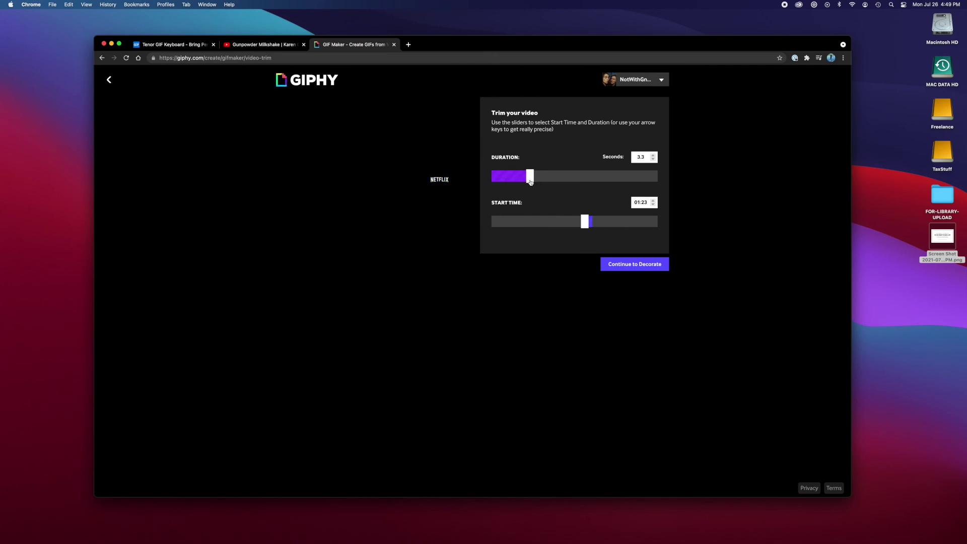
left_click_drag(530, 183, 523, 182)
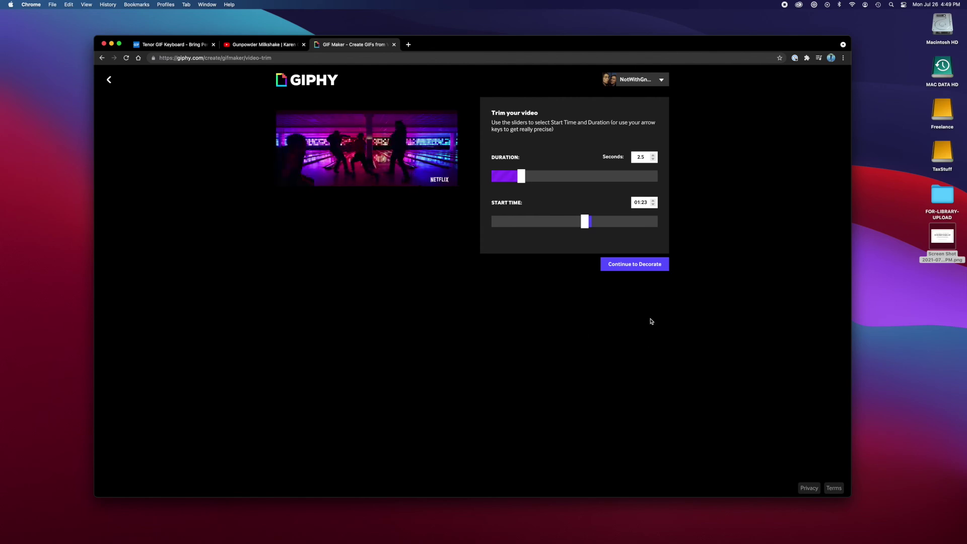
- Continue to decorating and add the caption "Boom!", trying the Pixel style and then the Subtitle style
left_click(643, 264)
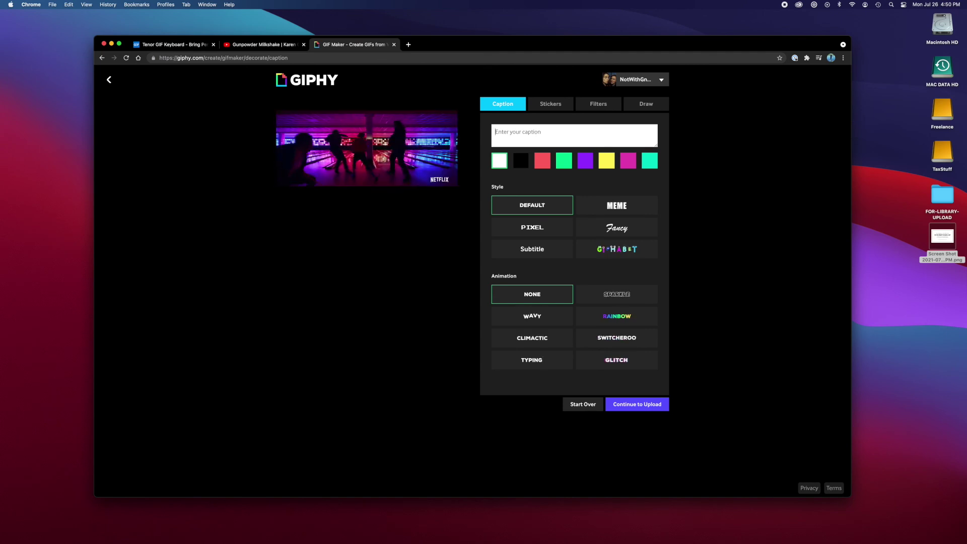
type("Boom!")
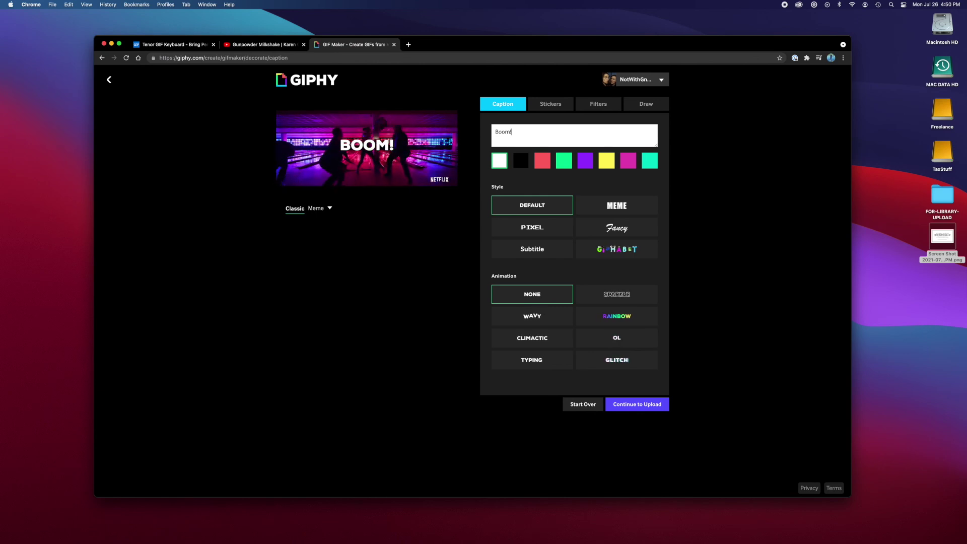
mouse_move(368, 147)
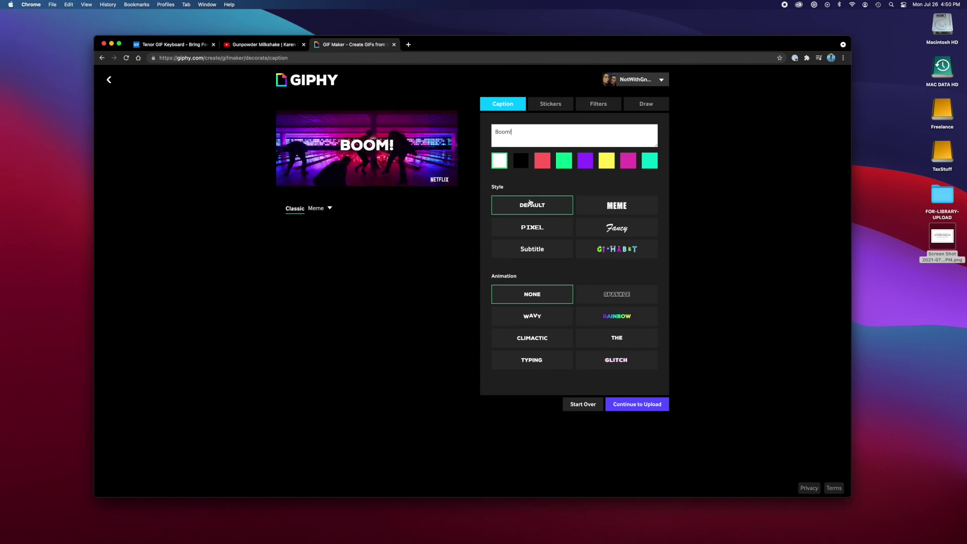
left_click(525, 227)
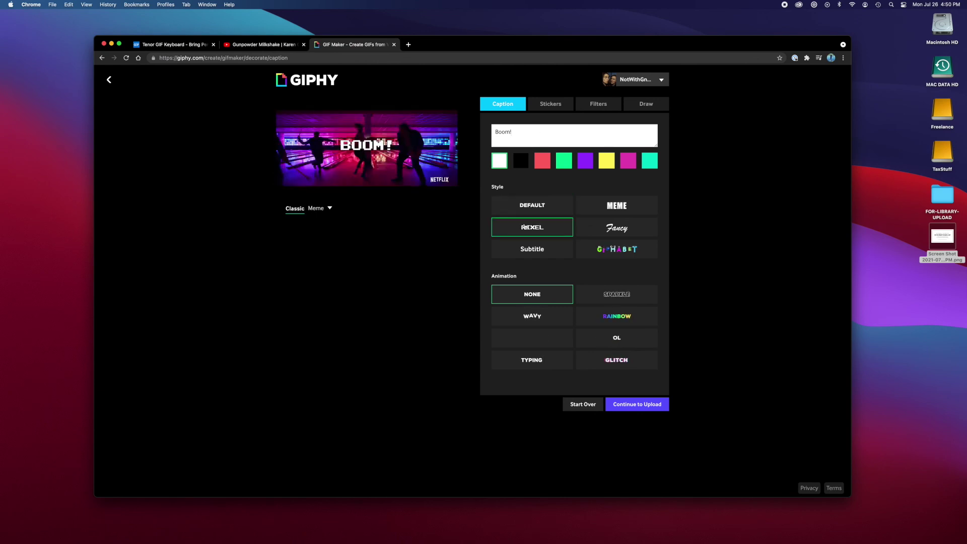
left_click(527, 254)
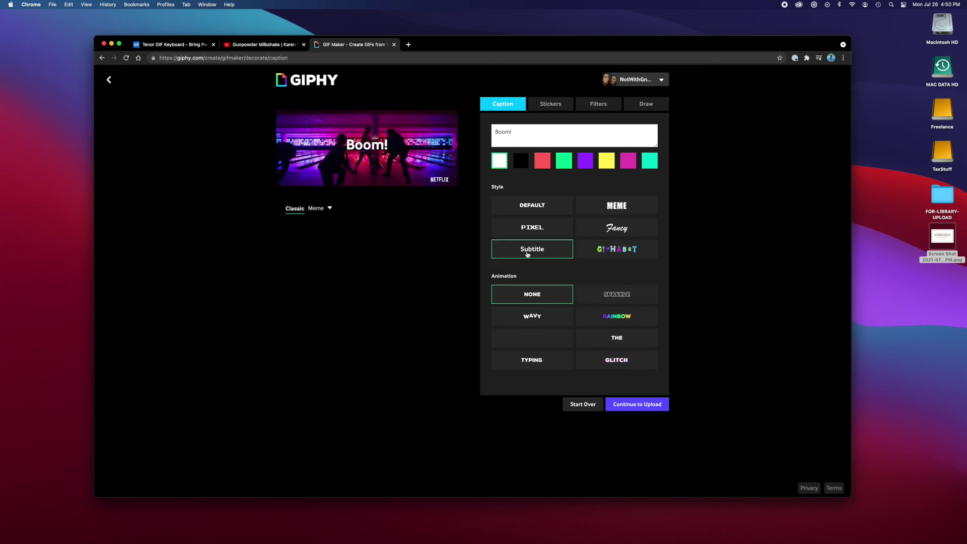
- Try the Meme, Fancy and Giphabet styles on the caption and settle on the Default style
left_click(600, 206)
left_click(611, 231)
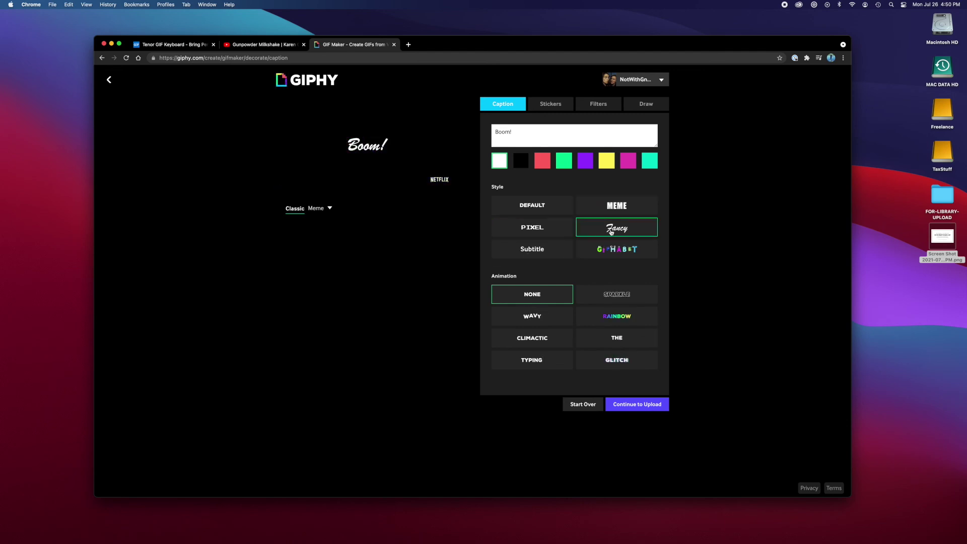
left_click(610, 250)
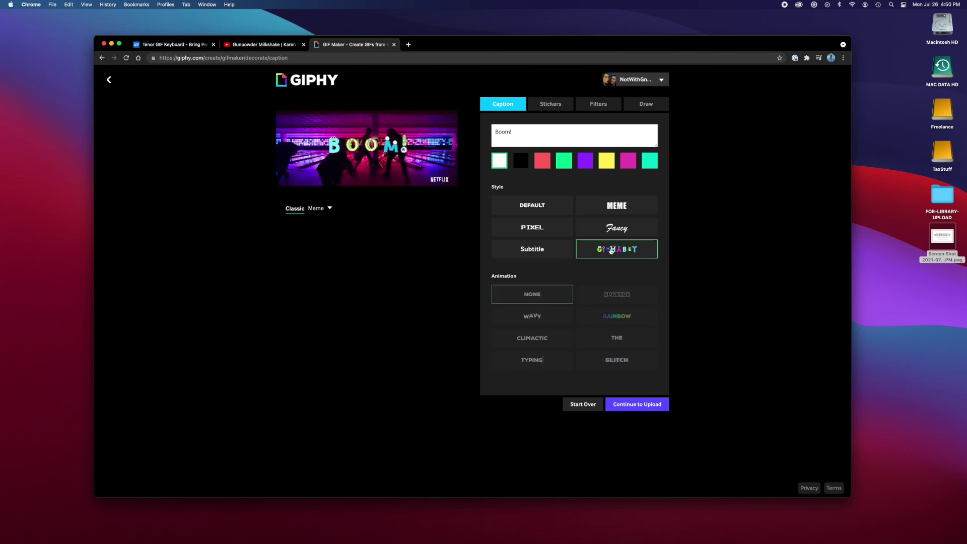
left_click(534, 205)
- Try the red, purple, yellow and magenta caption colors and return the caption to white
left_click(542, 161)
left_click(585, 160)
left_click(606, 161)
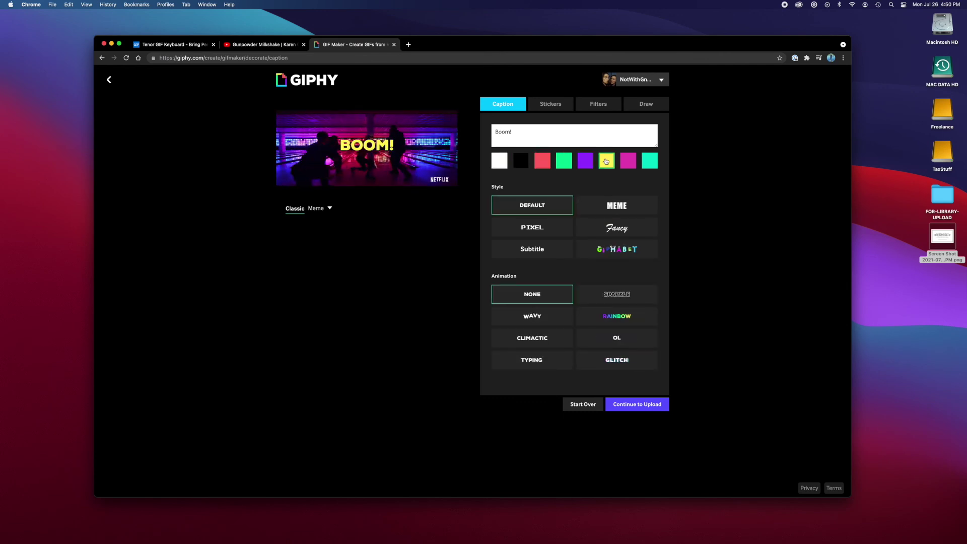
left_click(627, 163)
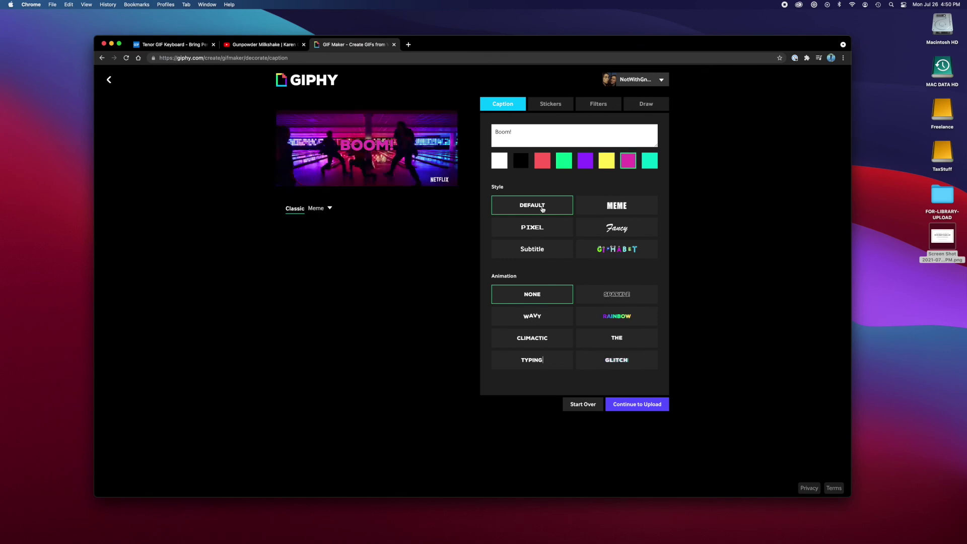
left_click(499, 165)
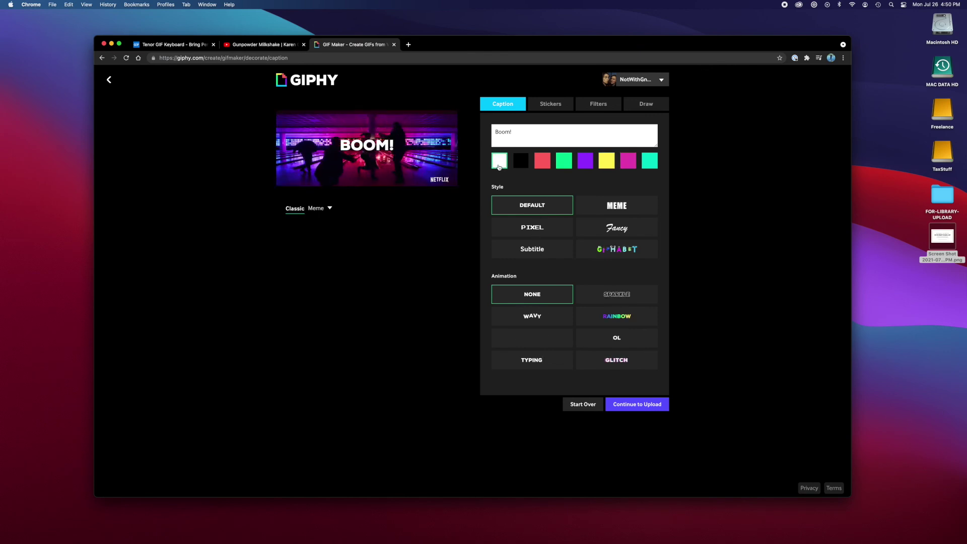
- Compare the Subtitle and Meme caption styles with Default, ending on Default
left_click(547, 249)
left_click(544, 212)
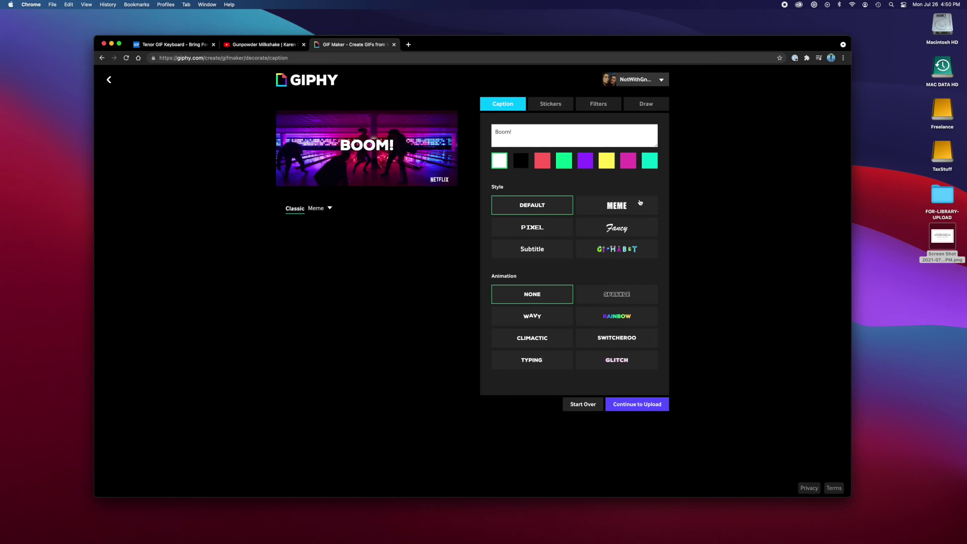
left_click(612, 205)
left_click(557, 203)
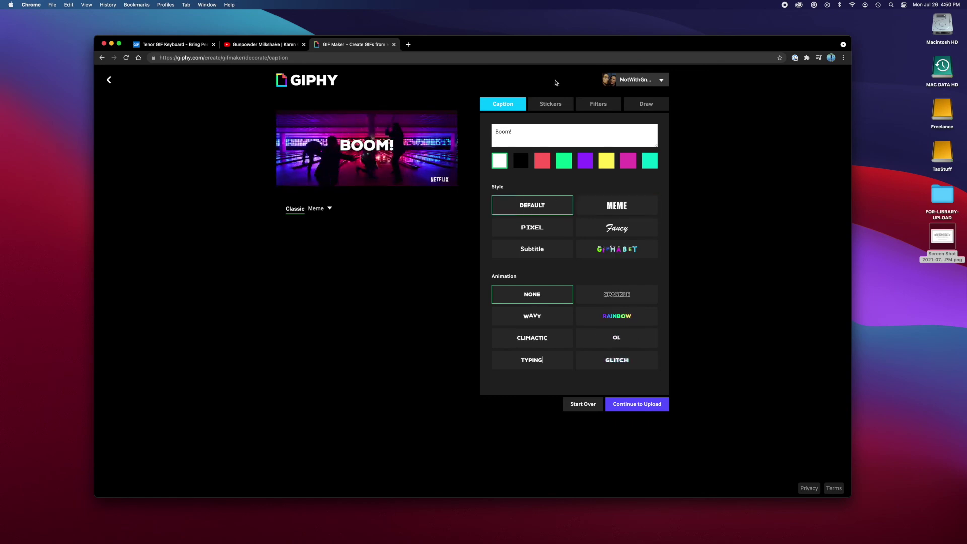
- Try the Wavy, Climactic, Typing, Switcheroo and Glitch caption animations and set the animation back to None
left_click(527, 322)
left_click(542, 345)
left_click(537, 365)
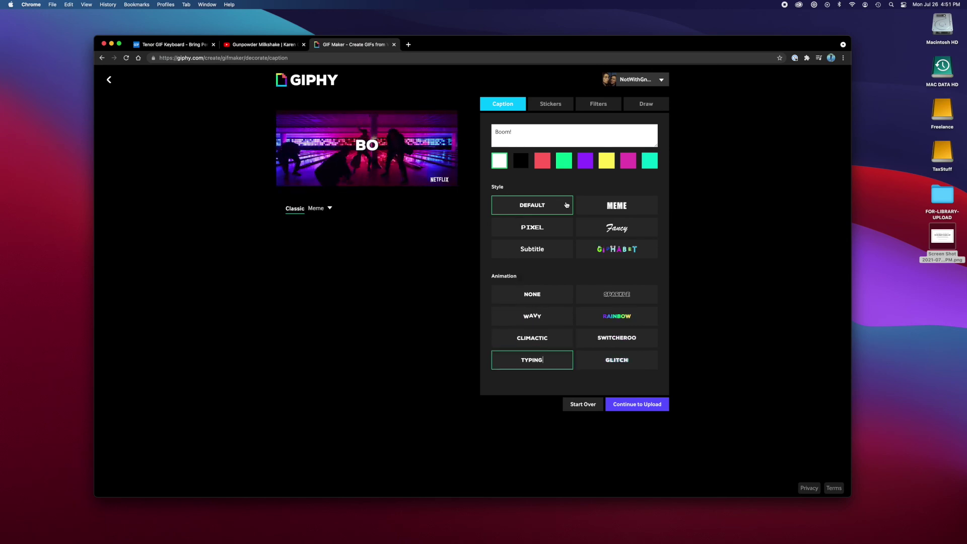
left_click(624, 344)
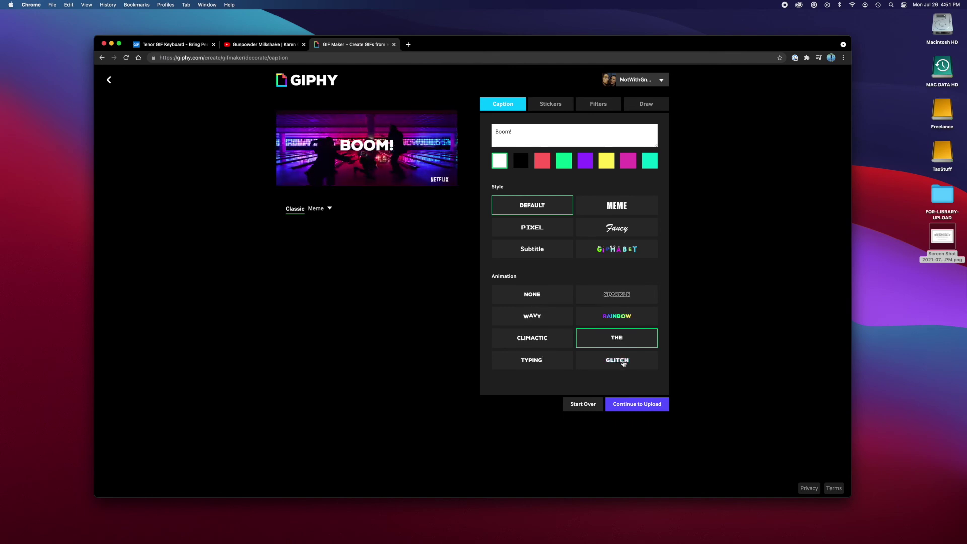
left_click(624, 363)
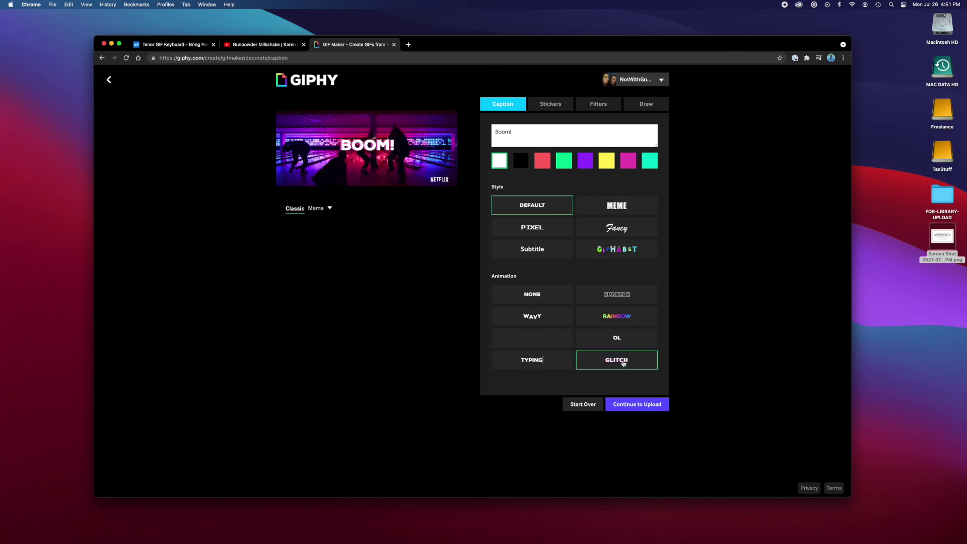
left_click(534, 294)
- Move the "Boom!" caption to the bottom center of the clip and shrink it
mouse_move(382, 146)
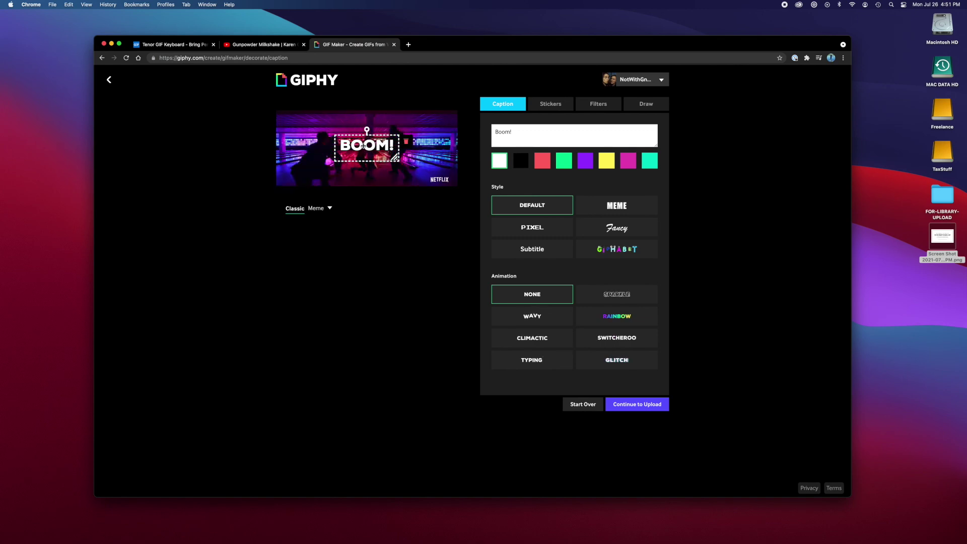
left_click_drag(371, 154, 374, 178)
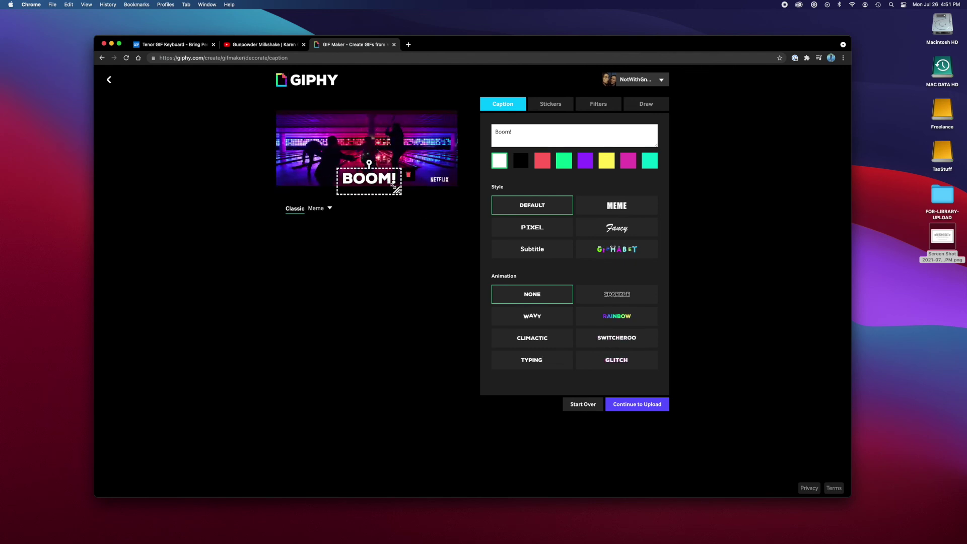
left_click_drag(394, 187, 384, 185)
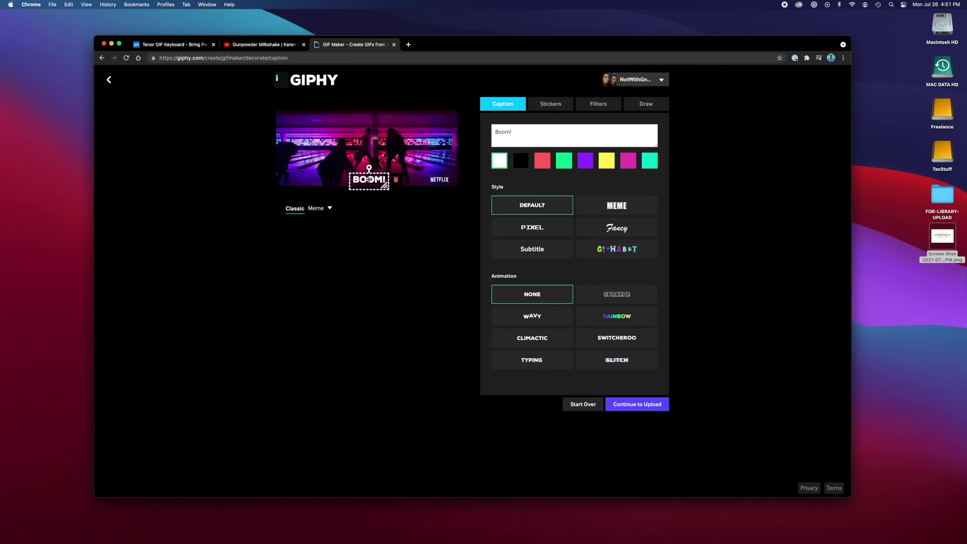
- Try the caption in the clip's lower-left corner and place it in the upper-left corner
left_click_drag(370, 179, 297, 176)
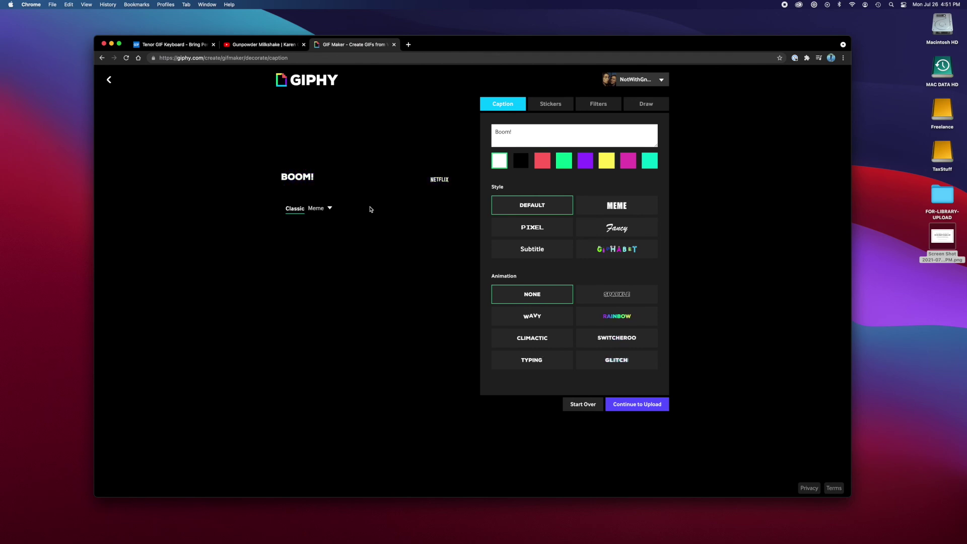
mouse_move(290, 172)
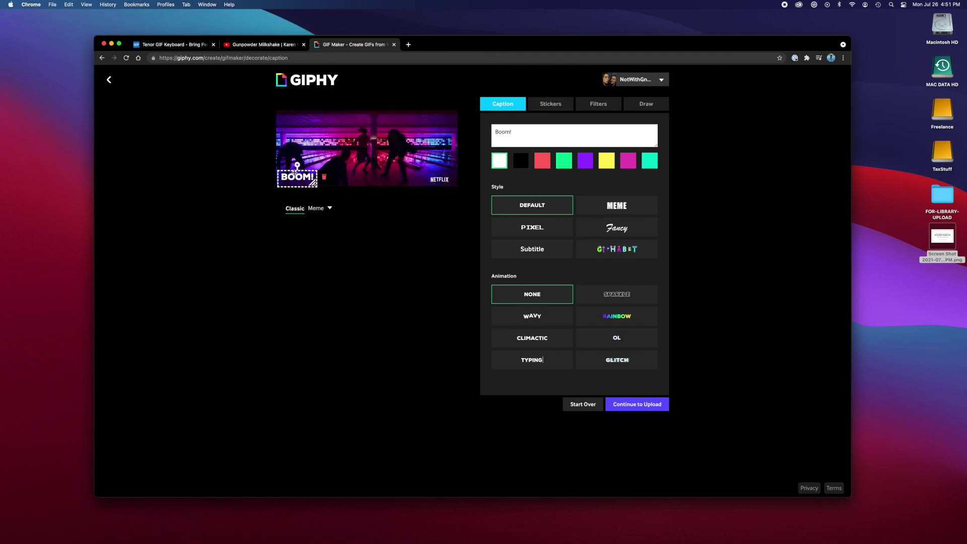
left_click_drag(299, 136, 302, 119)
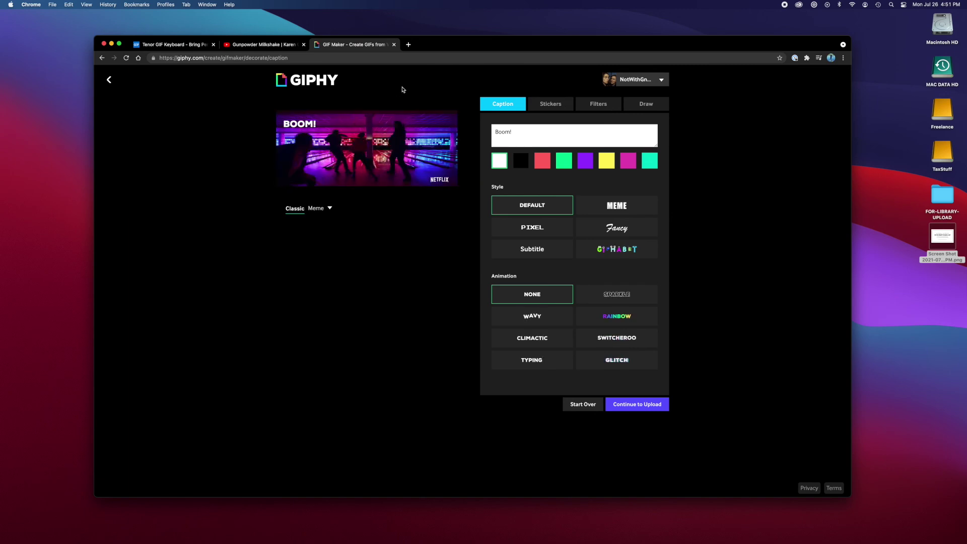
mouse_move(296, 125)
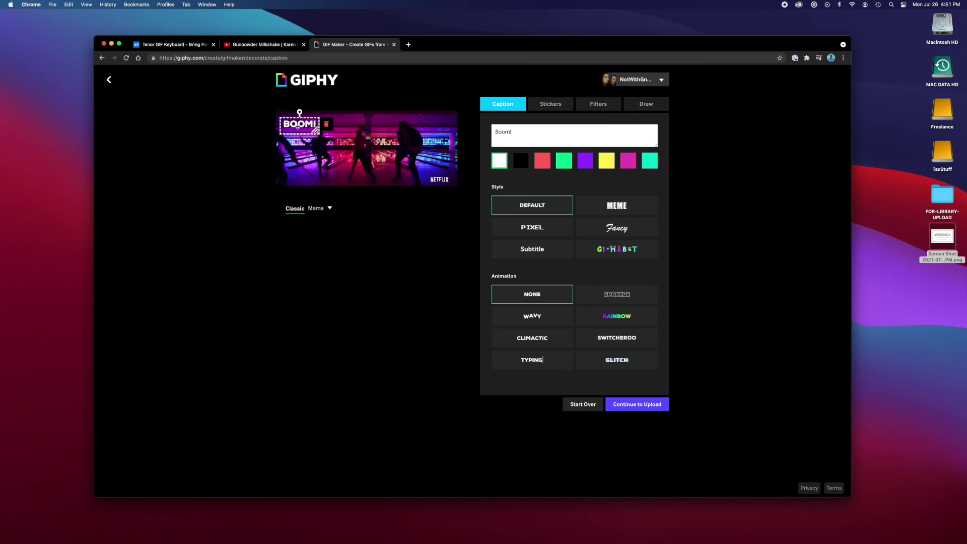
left_click_drag(299, 125, 303, 126)
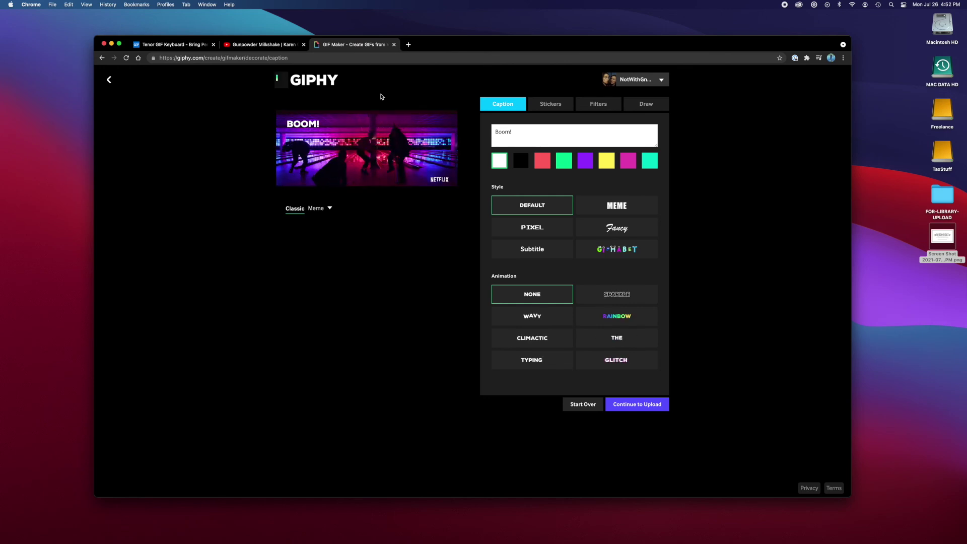
mouse_move(305, 116)
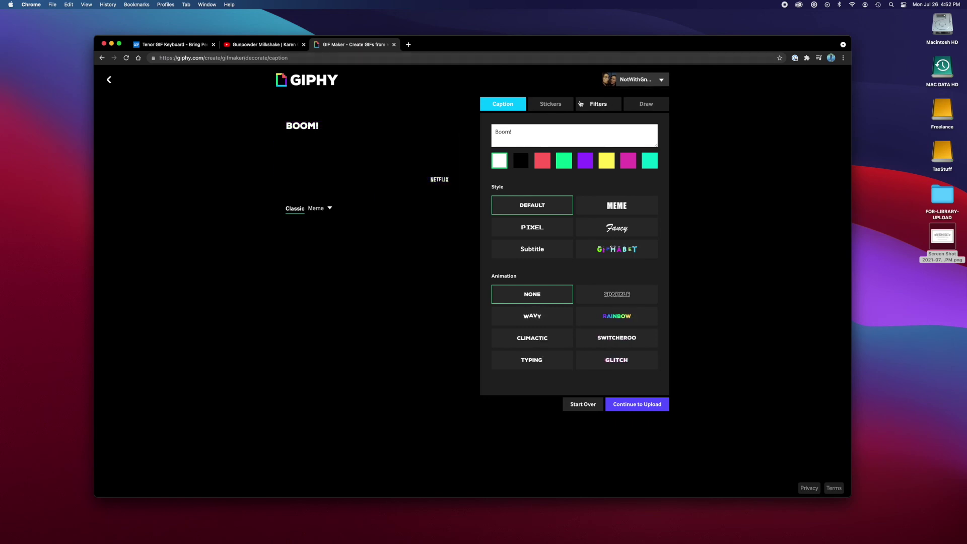
- Look through the Stickers, Filters and Draw decoration options
left_click(551, 104)
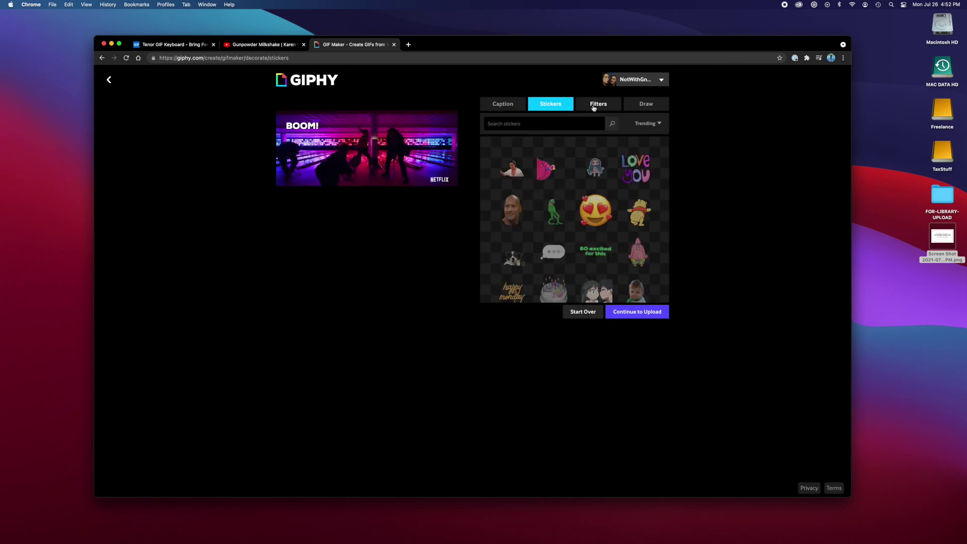
left_click(599, 105)
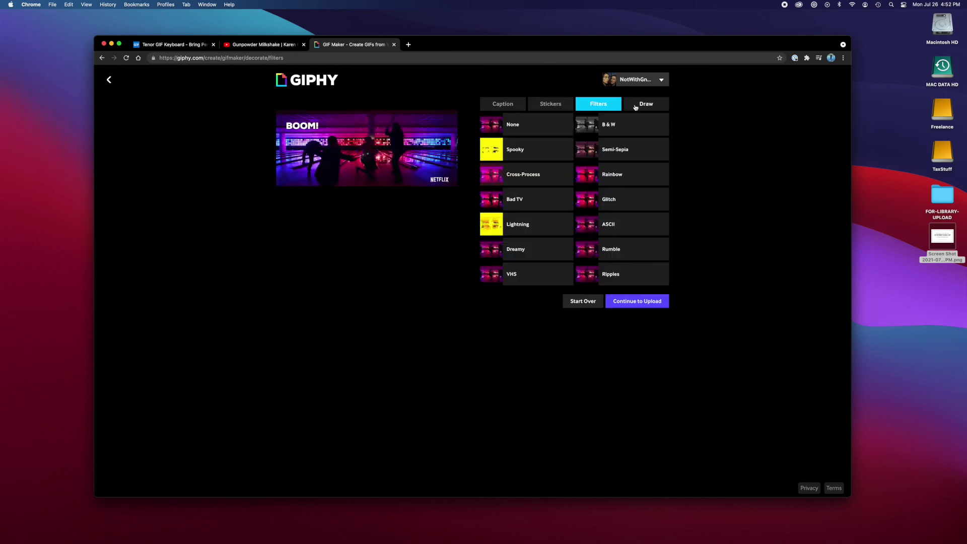
left_click(636, 105)
left_click(550, 103)
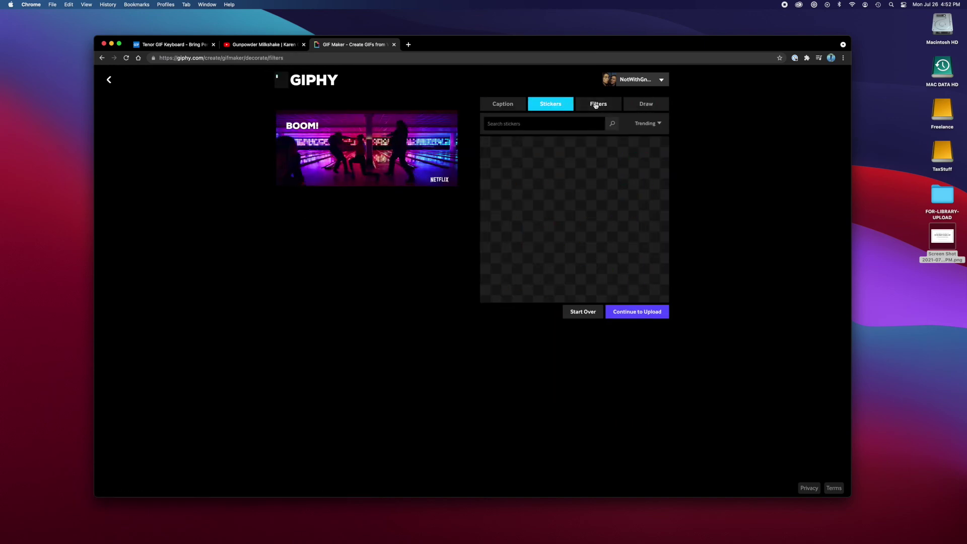
- Try the Glitch, Bad TV, Cross-Process, Spooky, Lightning, Dreamy and VHS filters on the clip
left_click(595, 105)
left_click(612, 205)
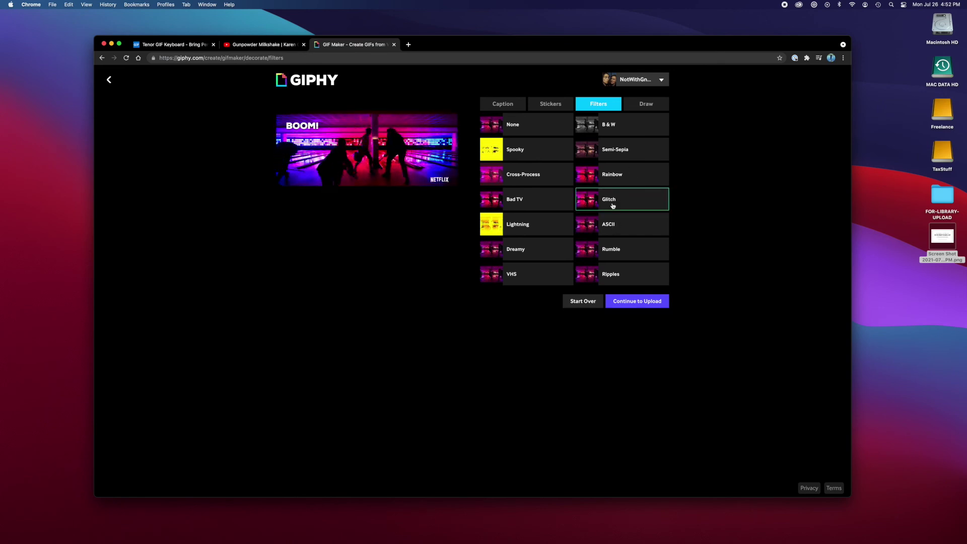
left_click(536, 207)
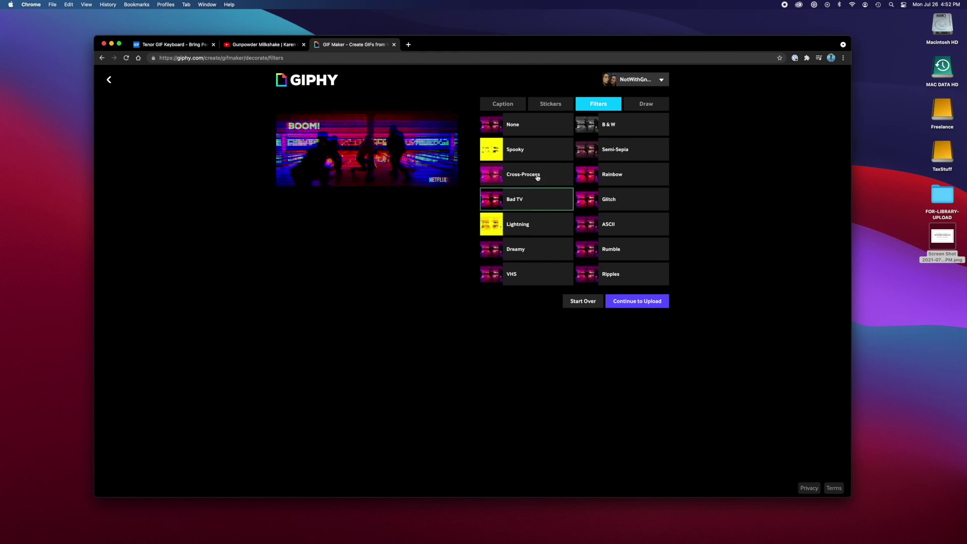
left_click(538, 177)
left_click(538, 151)
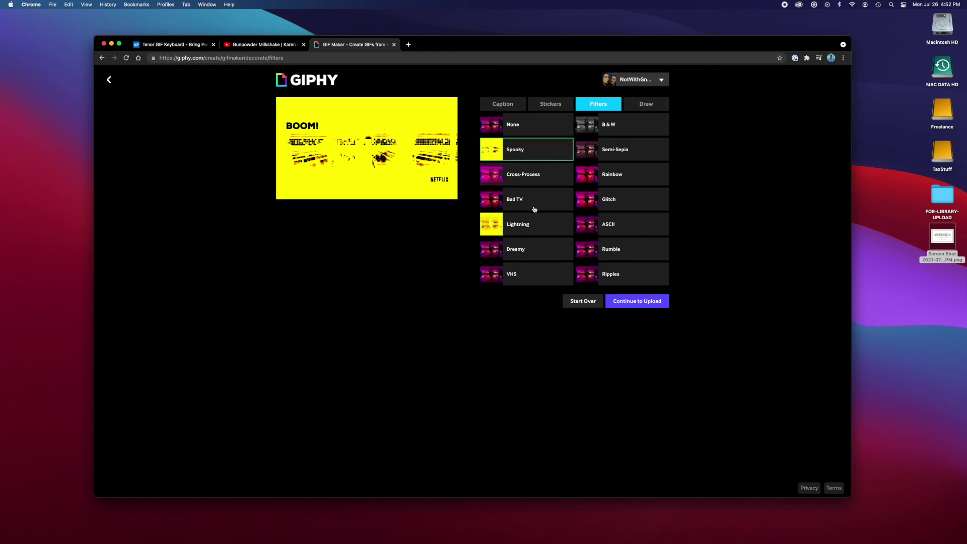
left_click(532, 226)
left_click(527, 256)
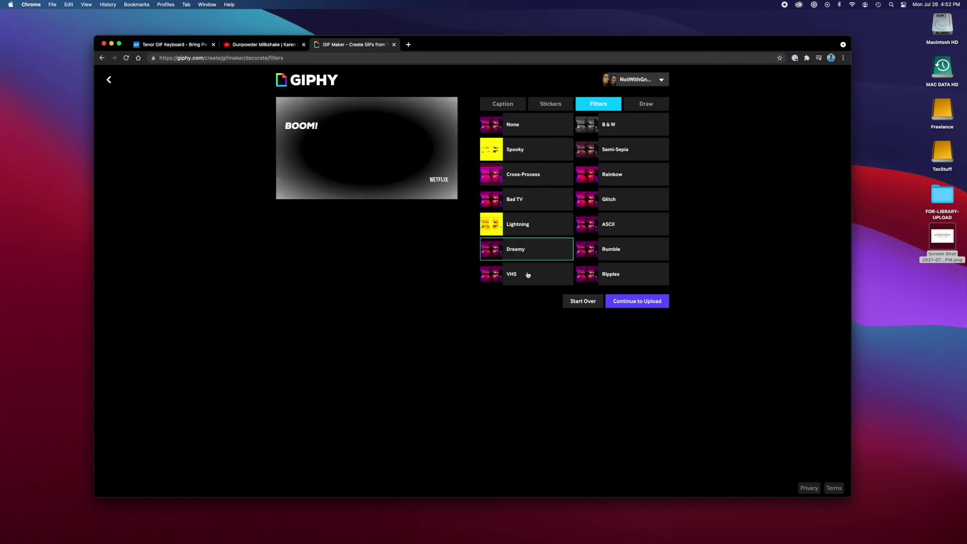
left_click(527, 274)
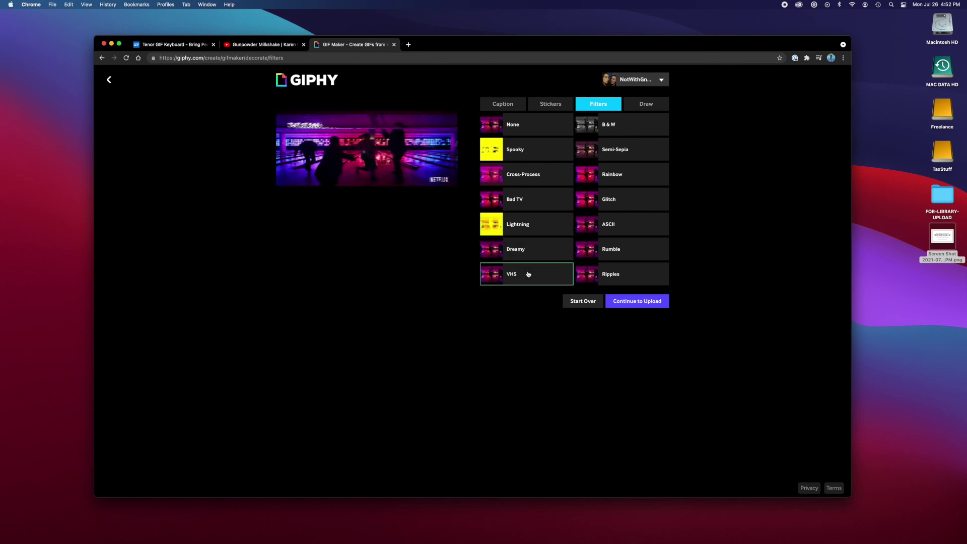
- Preview the Glitch and ASCII filters and apply the Rumble filter to the clip
left_click(622, 204)
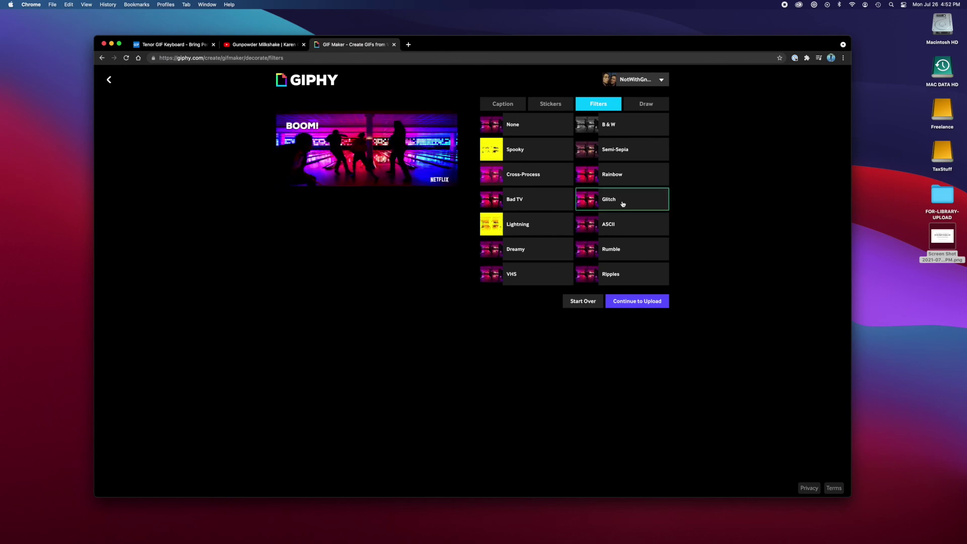
left_click(626, 229)
left_click(624, 251)
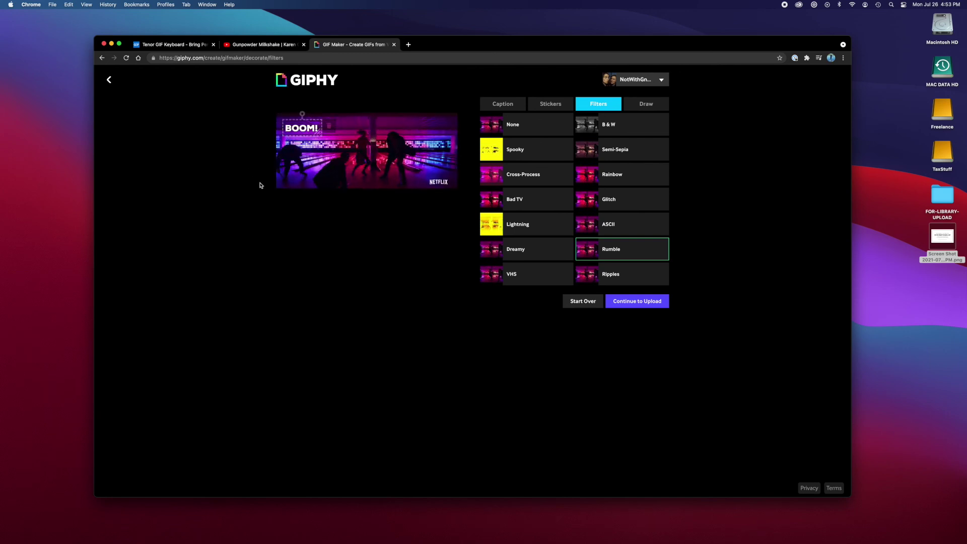
- Continue to the upload details and add the tag "Boom" to the GIF
left_click(632, 303)
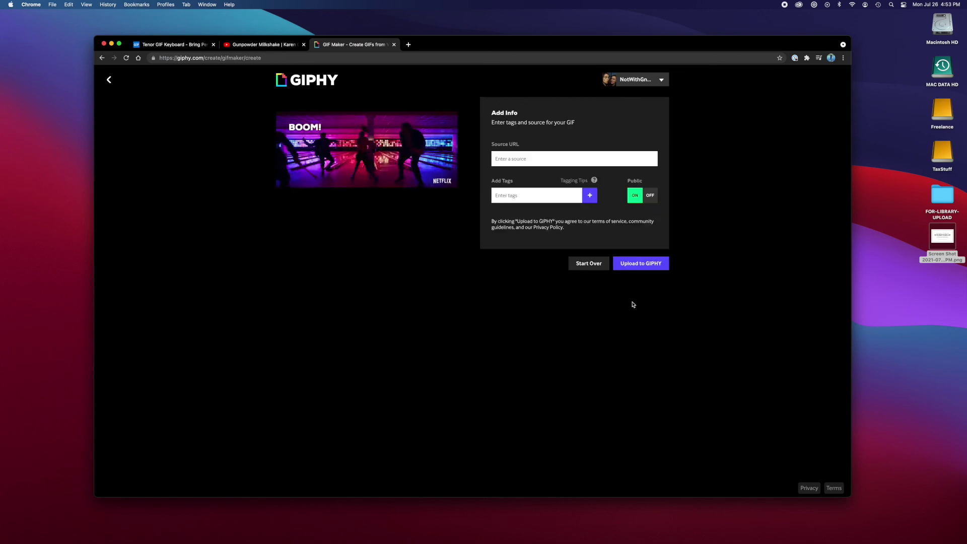
left_click(535, 198)
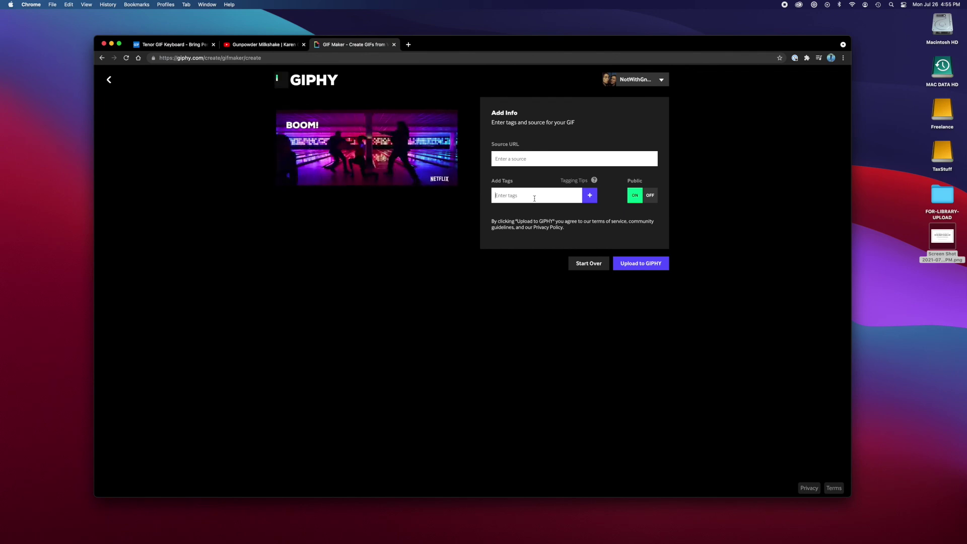
type("Boom")
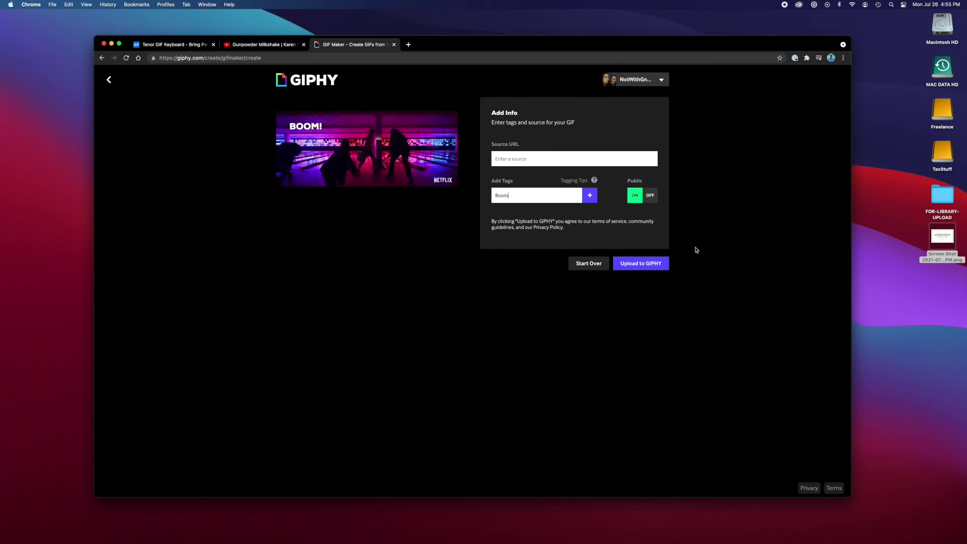
left_click(589, 194)
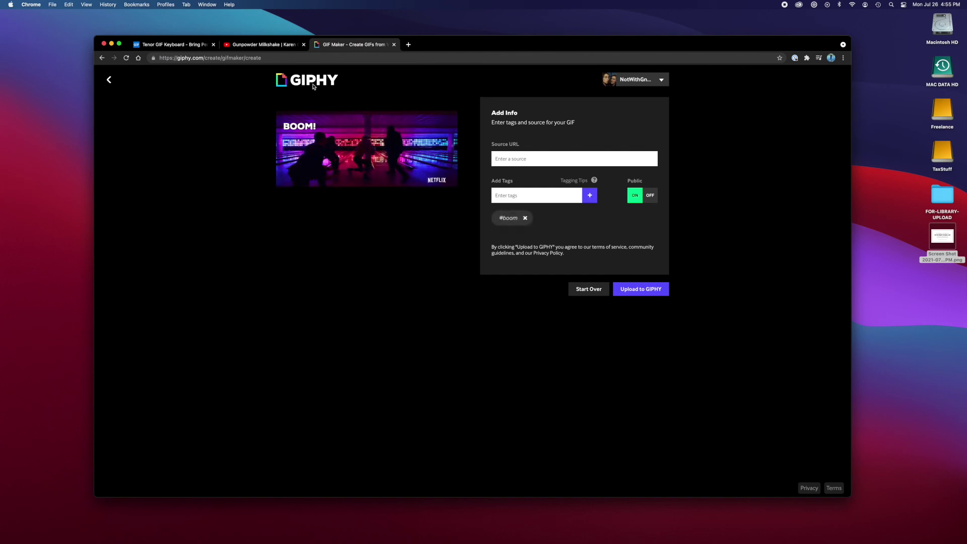
- Copy "Karen Gillan" from the YouTube trailer's title and add it as a tag in the GIPHY upload details
left_click(252, 44)
left_click_drag(255, 380, 219, 381)
key("super+c")
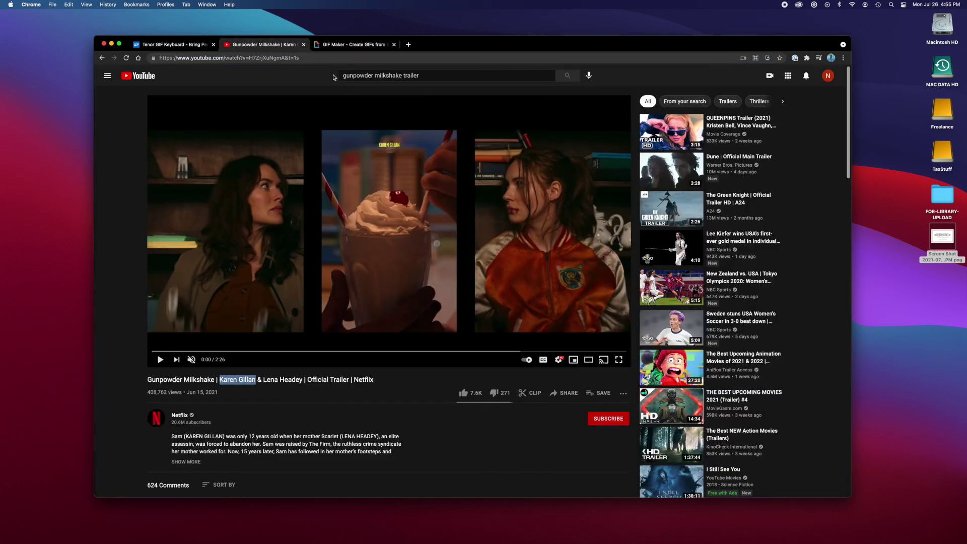
left_click(353, 45)
left_click(535, 200)
key("super+v")
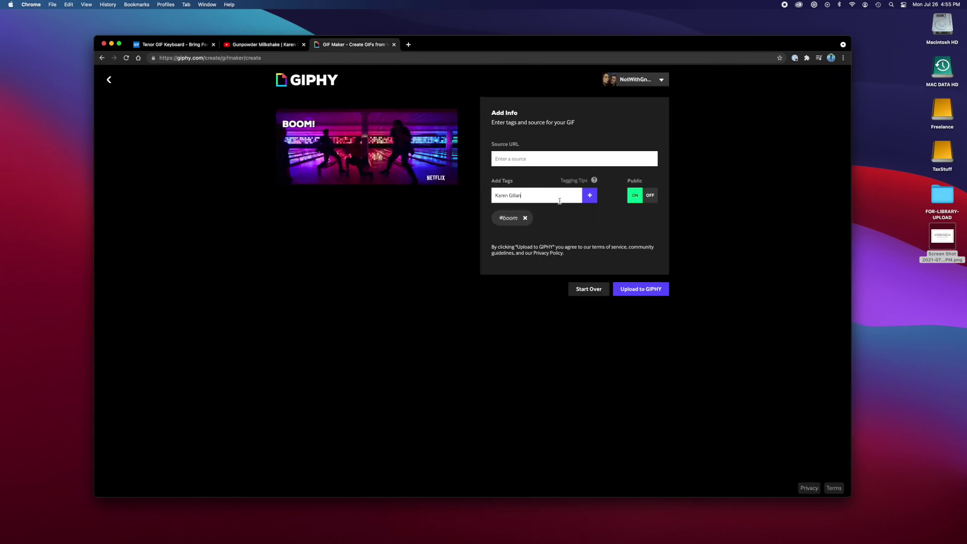
left_click(588, 198)
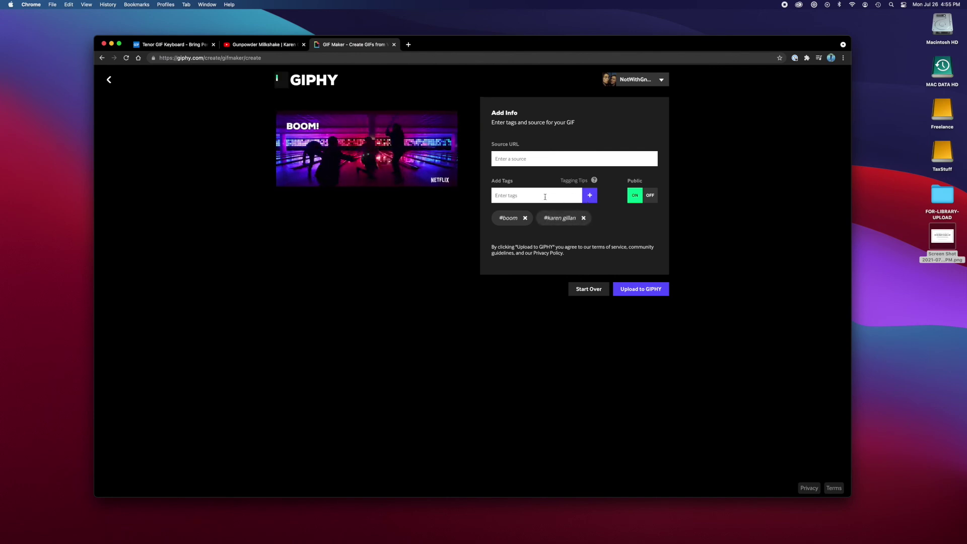
- Add the tags "Sam" and "Gunpowder Milkshake" to the GIF
type("Sam")
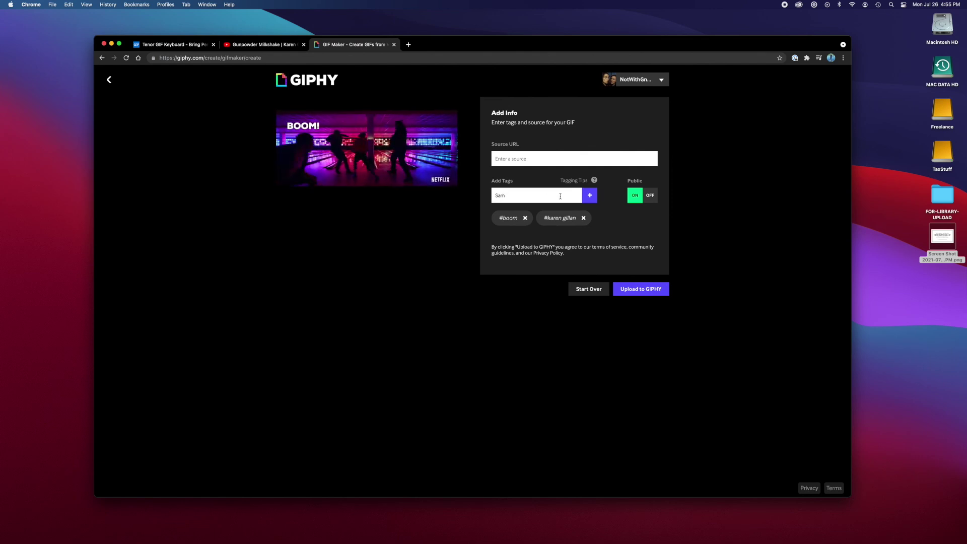
key("Return")
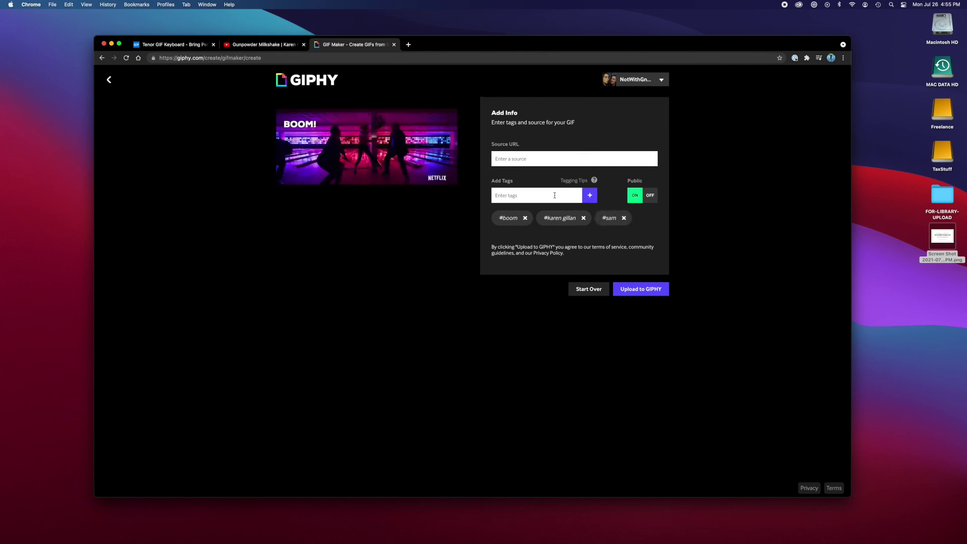
type("Gun")
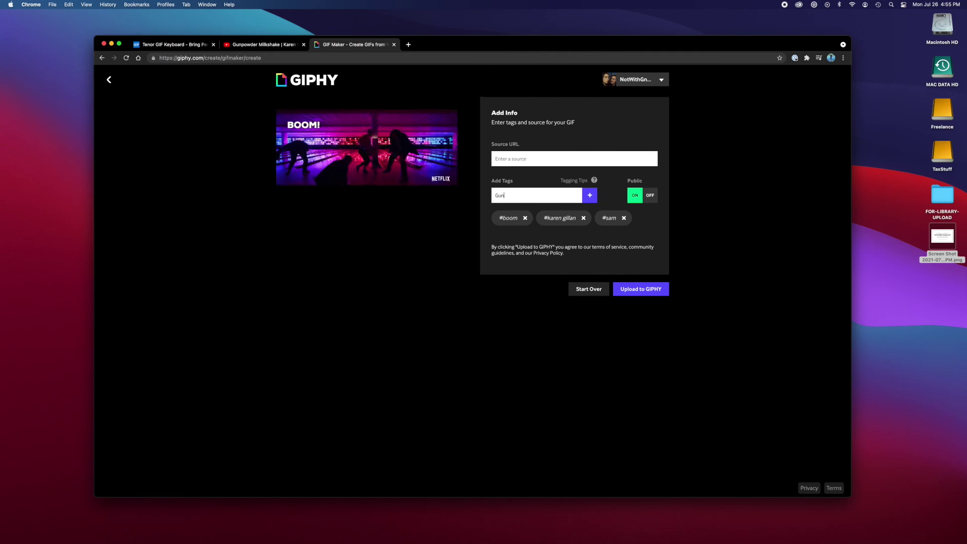
type("powder Milkshake")
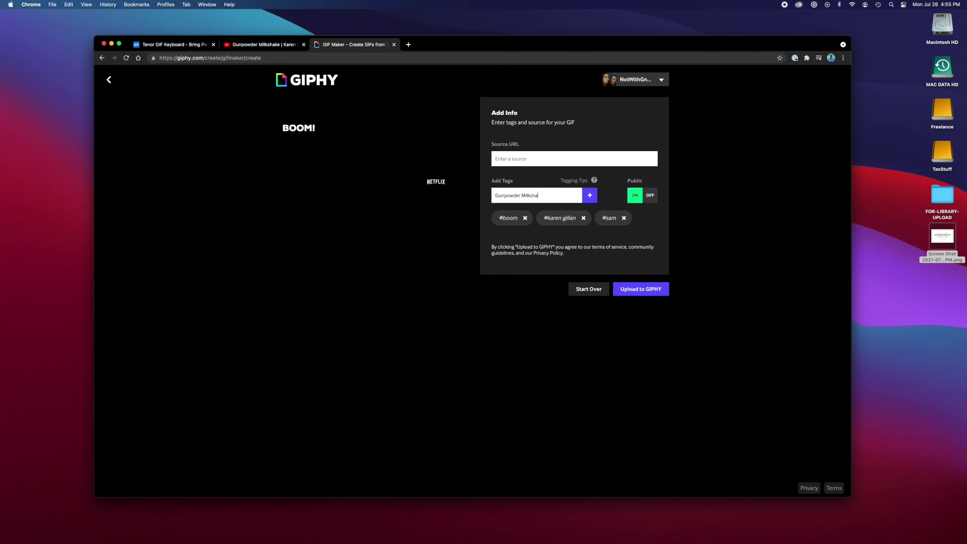
left_click(589, 196)
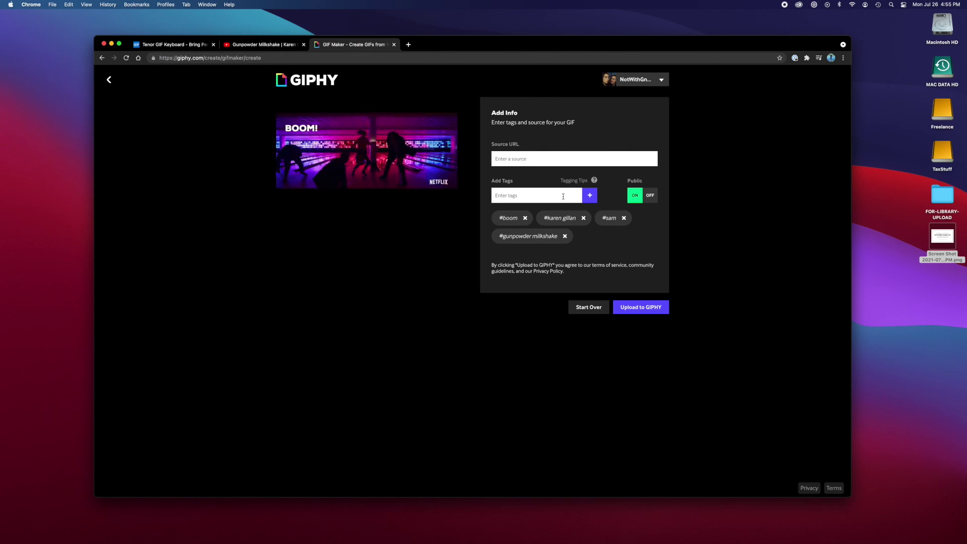
- Add the tags "Bowling Alley" and "fighting" to the GIF
left_click(563, 195)
type("Bowling Alley")
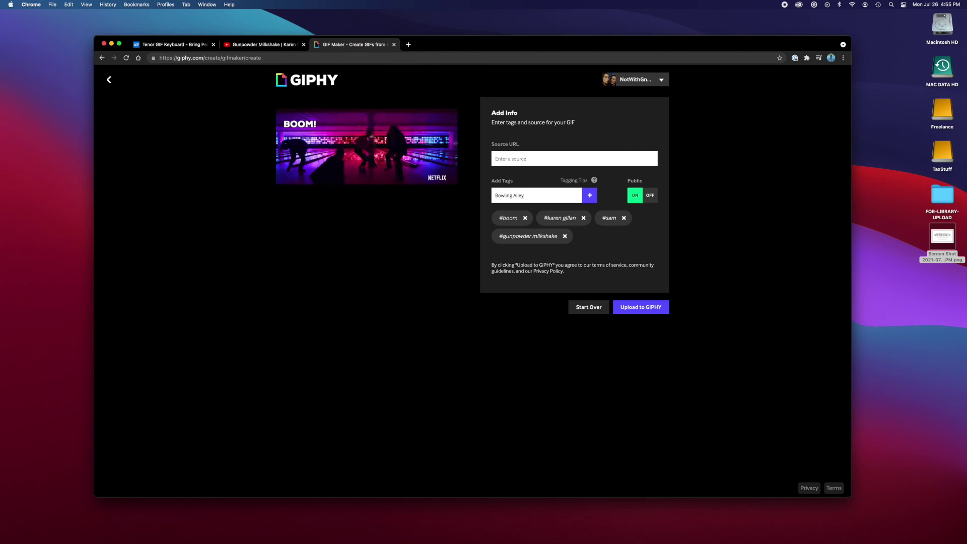
left_click(594, 198)
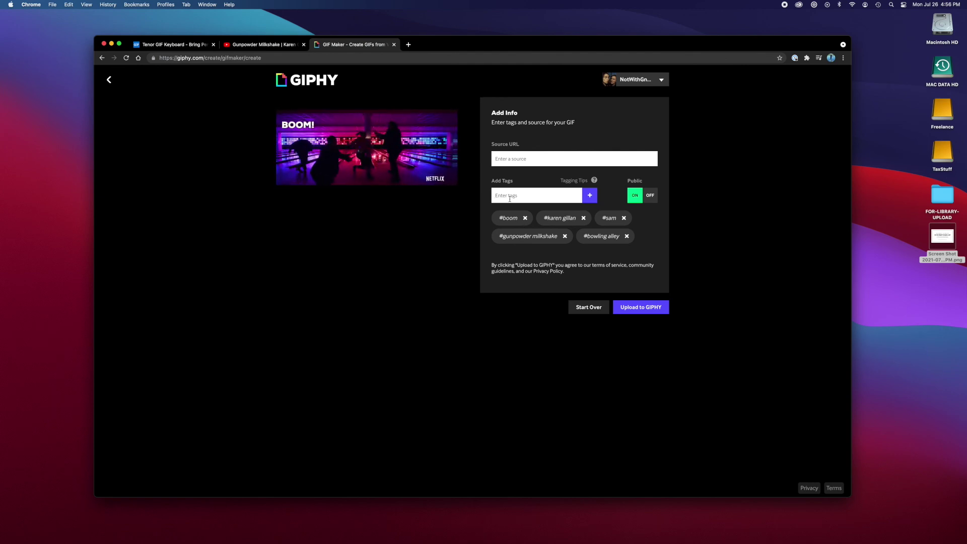
type("fighting")
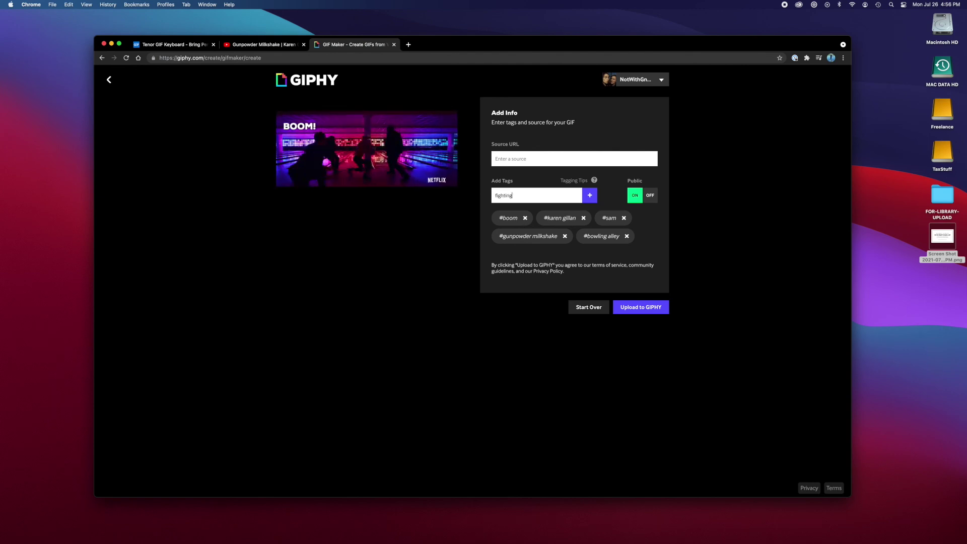
left_click(592, 200)
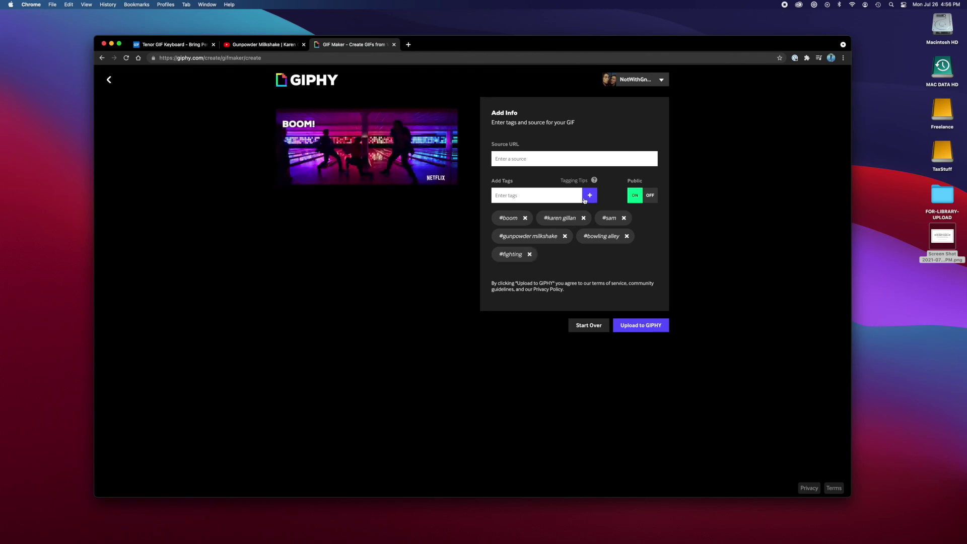
- Add the tag "Bowling Ball" and remove the "sam" tag from the GIF
type("Bowling Bo")
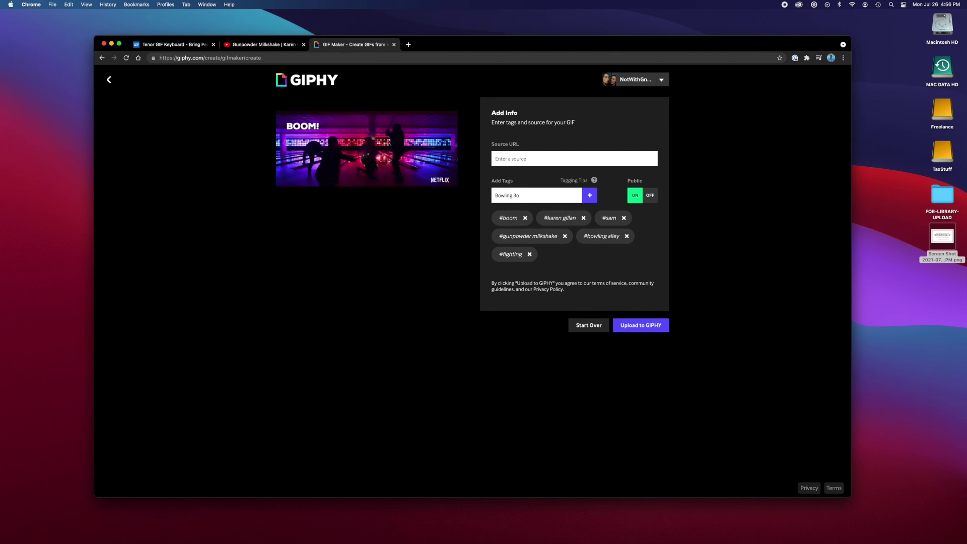
left_click(594, 196)
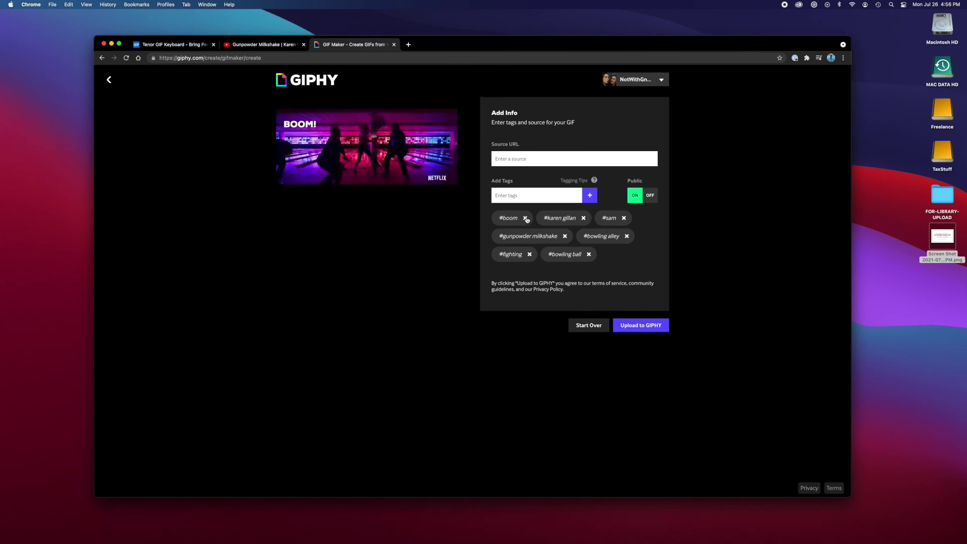
left_click(629, 217)
left_click(547, 196)
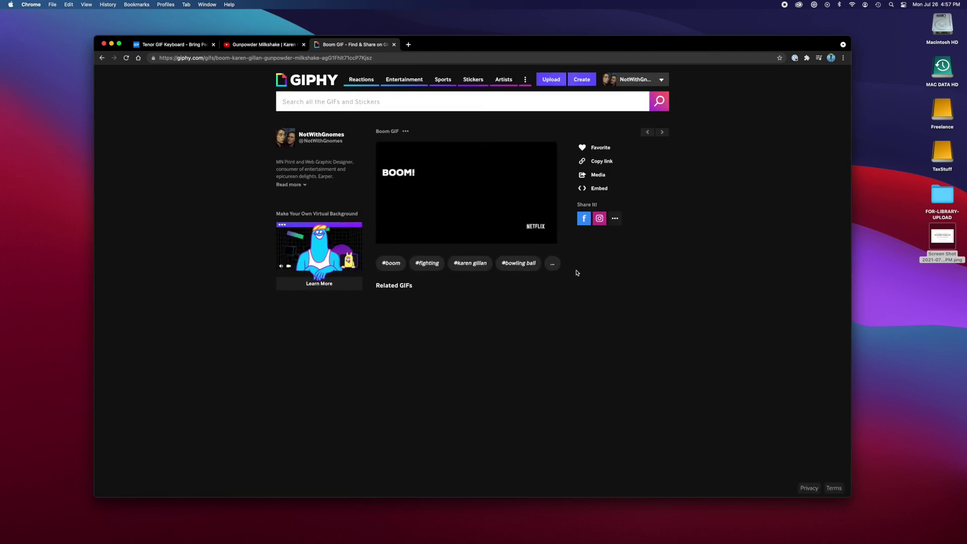
- Expand the uploaded GIF's full tag list and look through all GIFs on the account's own channel
left_click(552, 262)
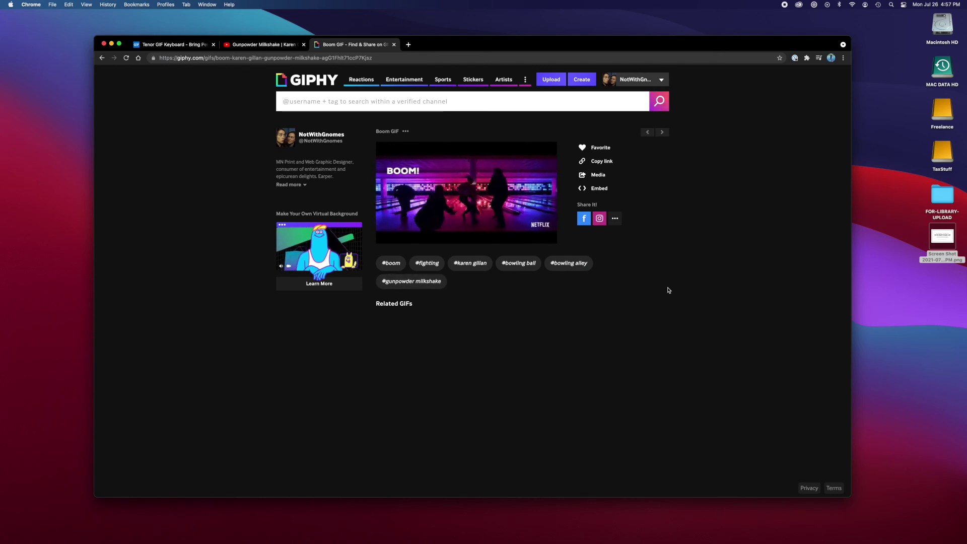
left_click(312, 89)
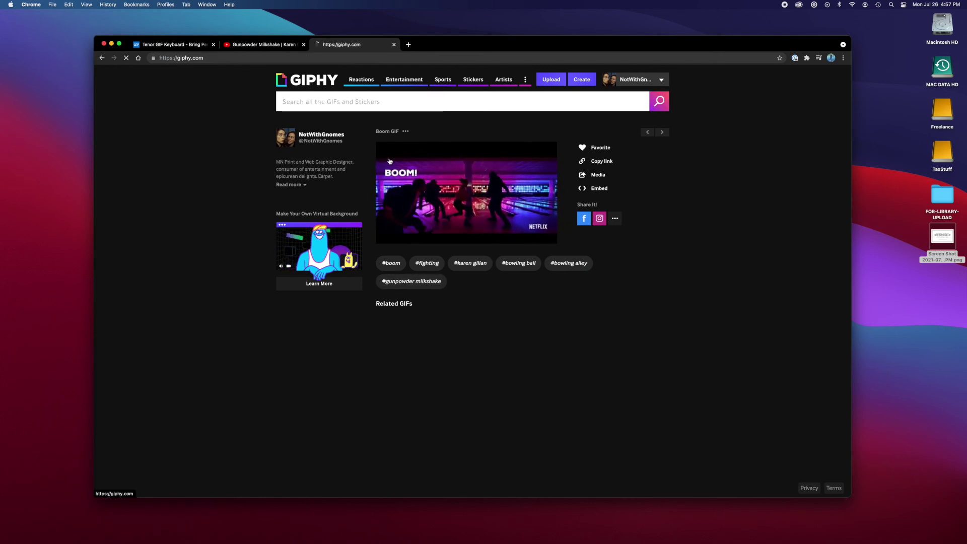
mouse_move(621, 83)
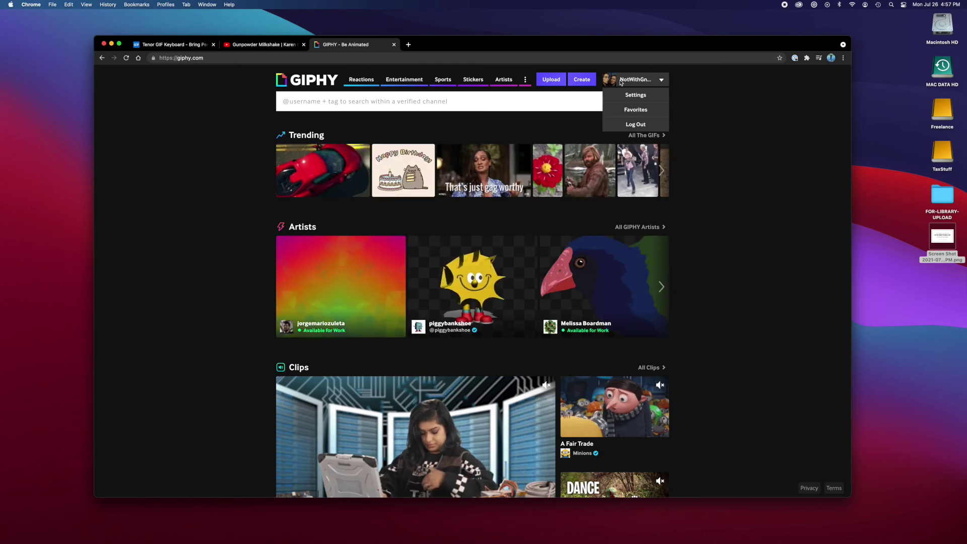
left_click(621, 82)
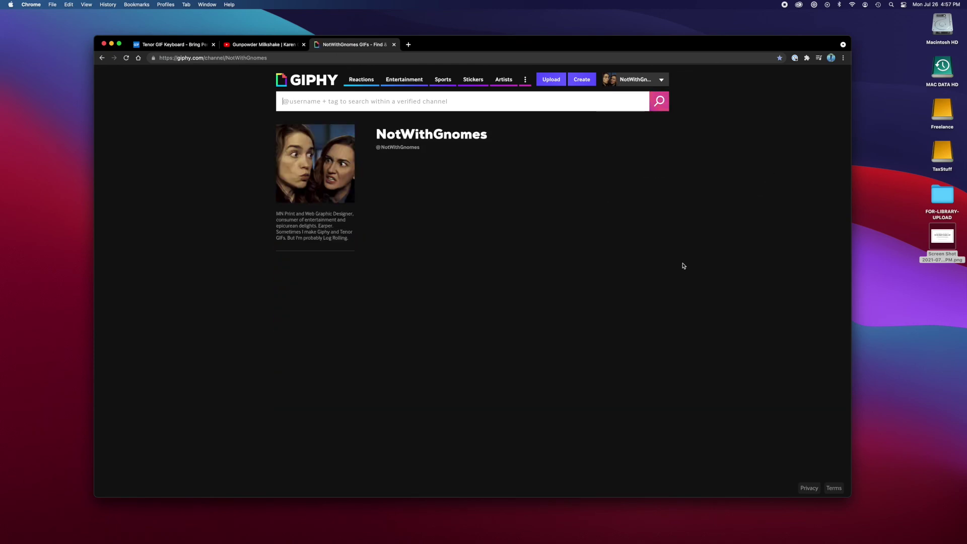
scroll(684, 265, "down", 10)
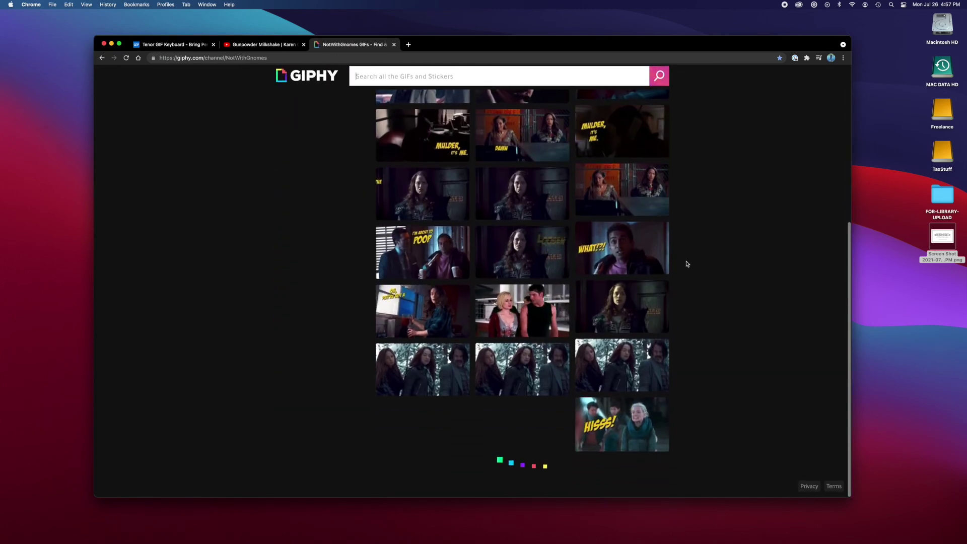
scroll(684, 264, "down", 15)
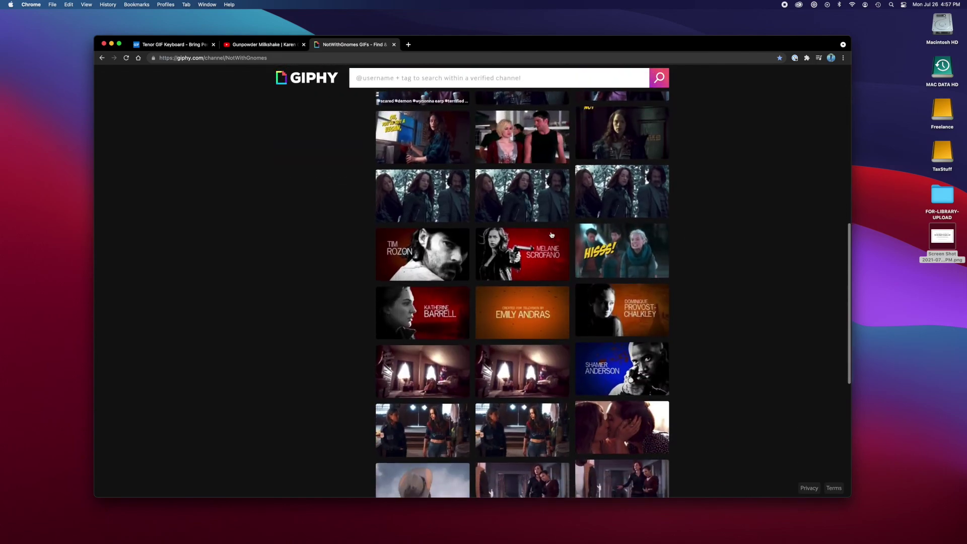
scroll(614, 254, "down", 5)
scroll(612, 295, "up", 20)
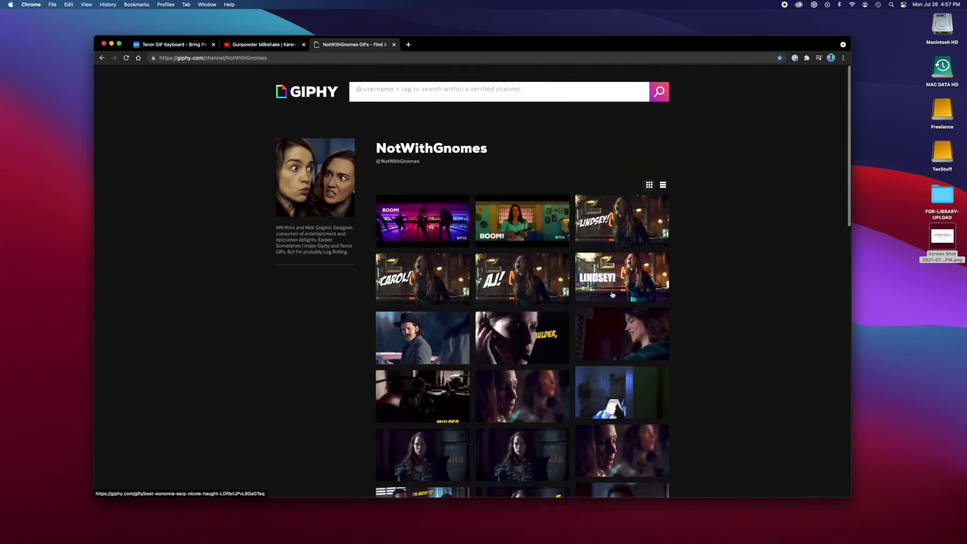
- Look through the account's favorite GIFs, reaching Favorites once from the channel and once from the GIPHY home page
mouse_move(624, 81)
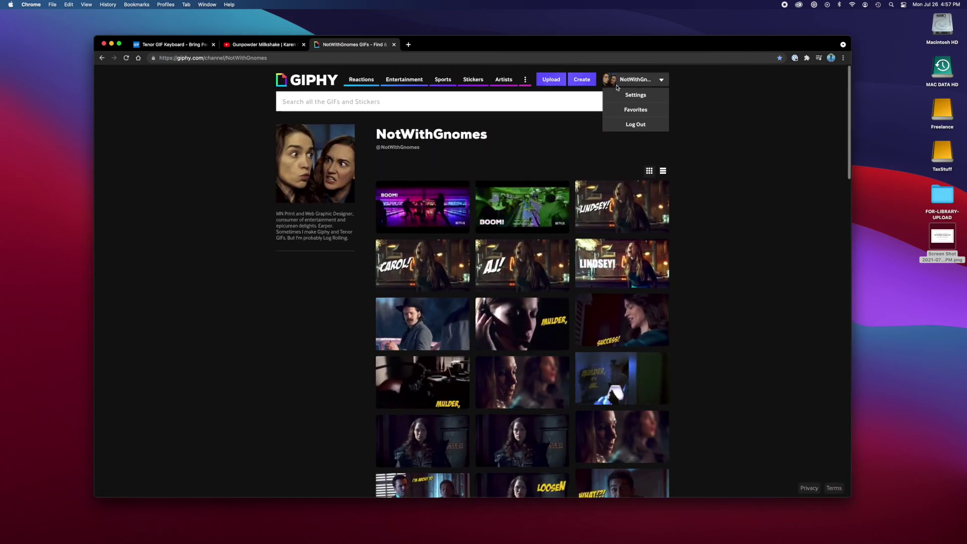
left_click(634, 109)
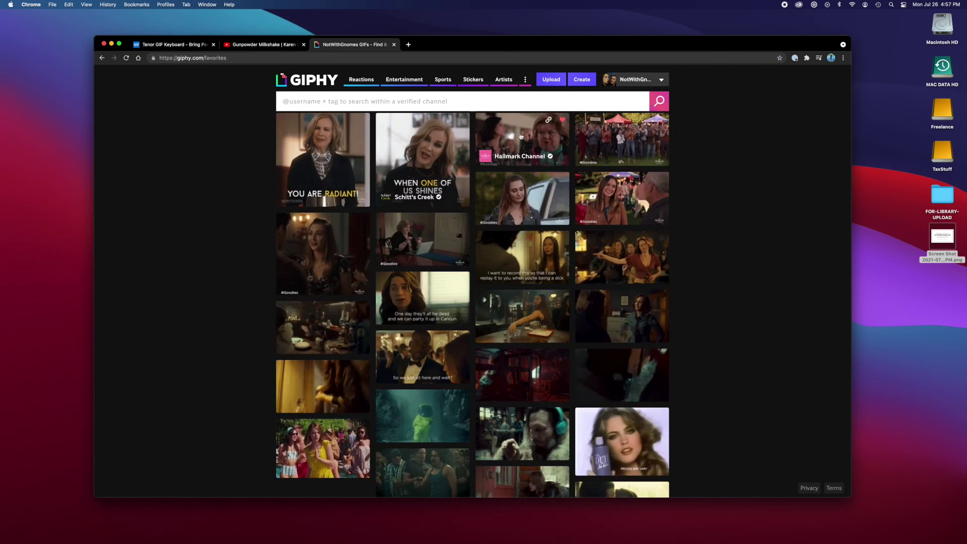
scroll(646, 277, "down", 2)
scroll(646, 276, "up", 2)
mouse_move(632, 80)
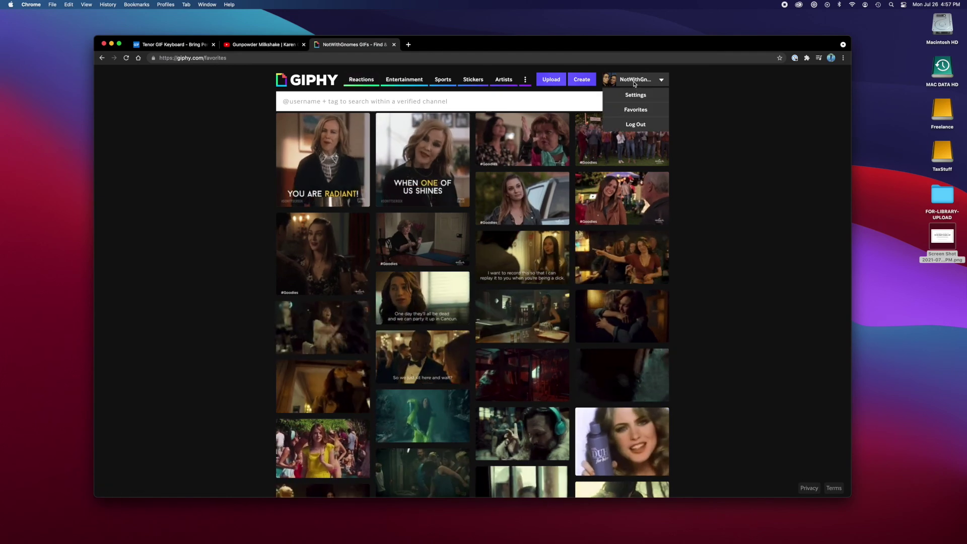
left_click(317, 87)
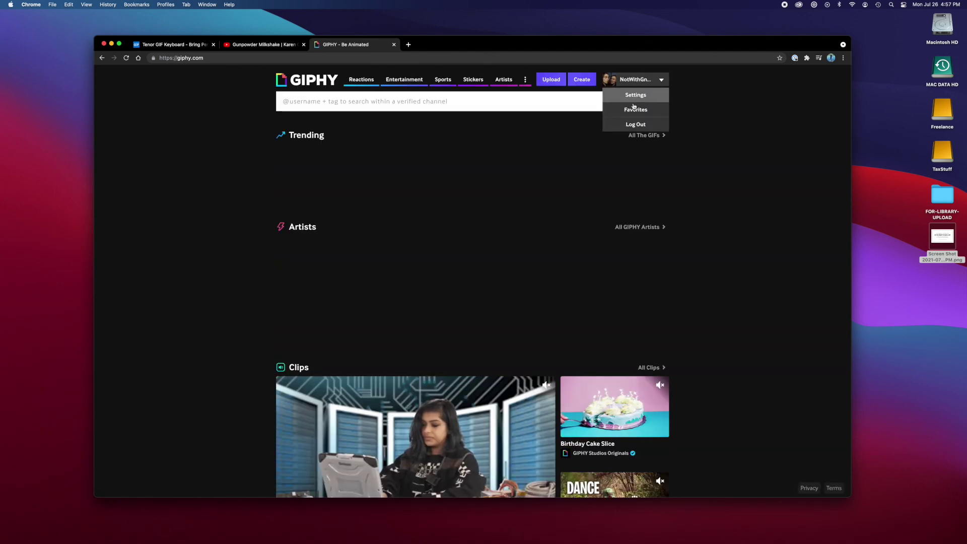
left_click(634, 108)
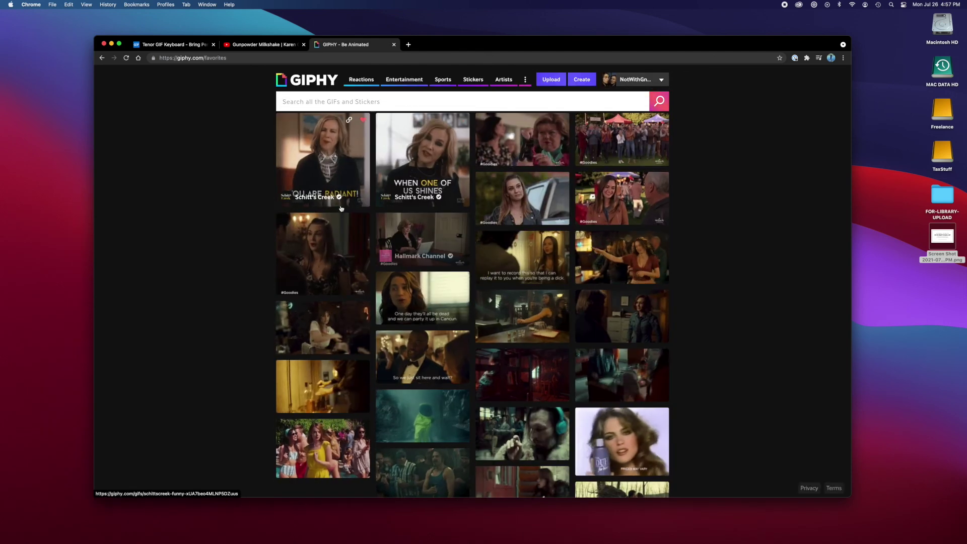
- Open the bowling-alley "BOOM!" GIF from the account's channel, examine its editable tags, source and visibility options, and close the editor
mouse_move(632, 79)
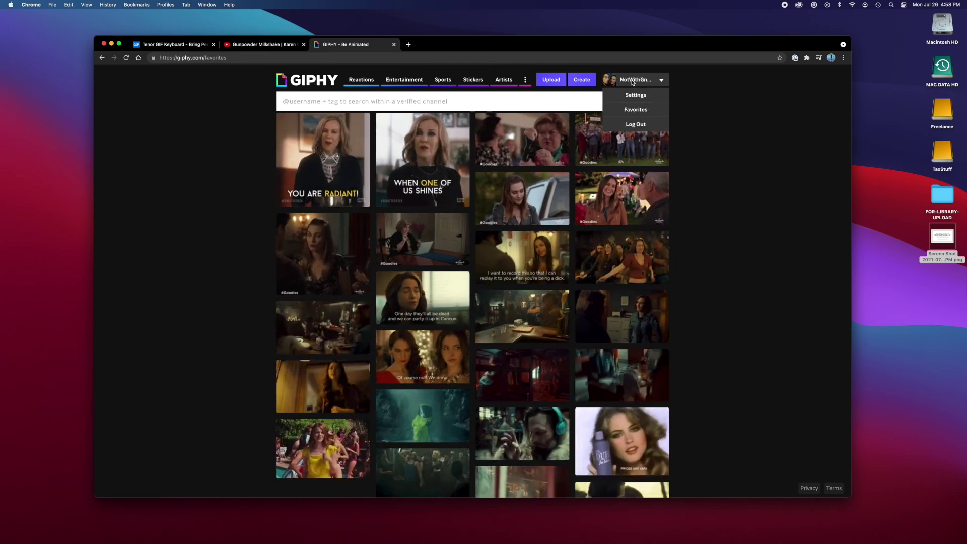
left_click(632, 80)
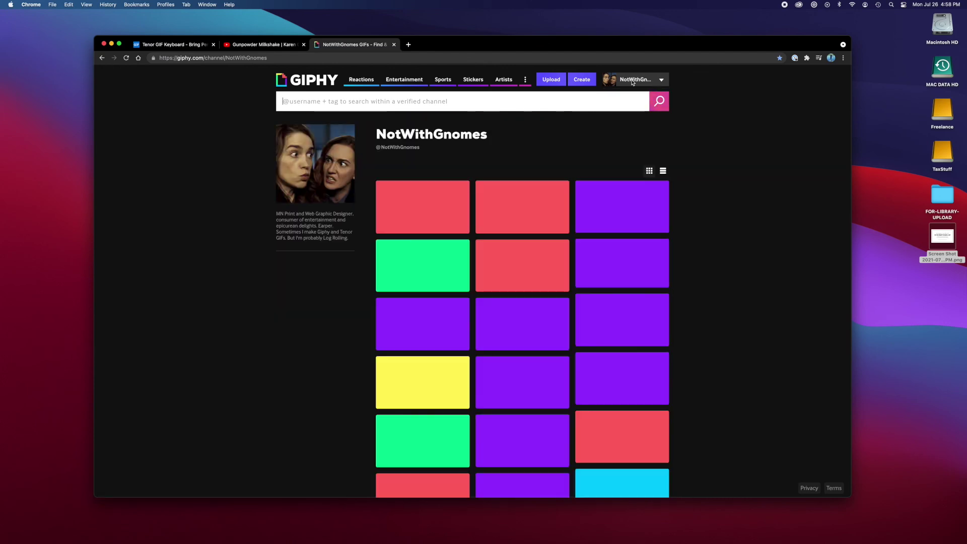
left_click(443, 203)
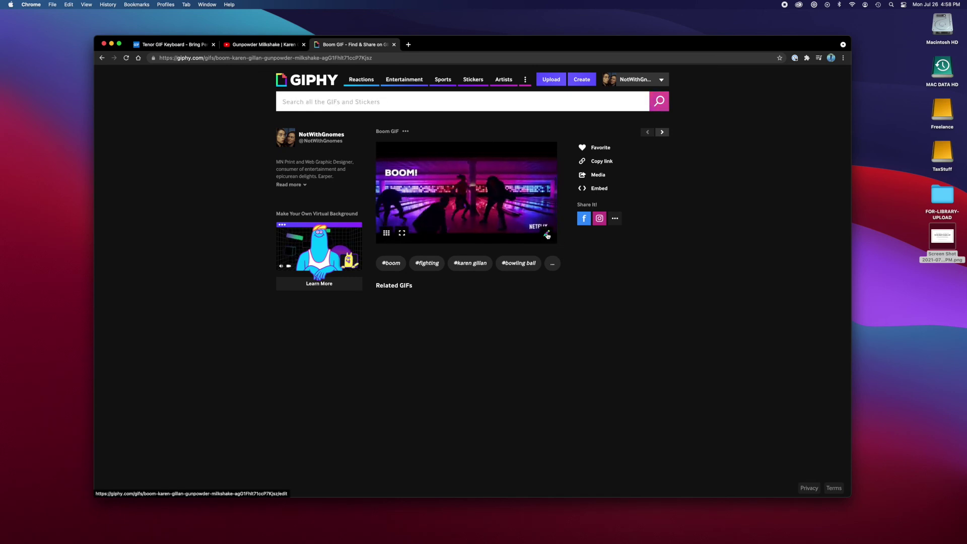
left_click(547, 235)
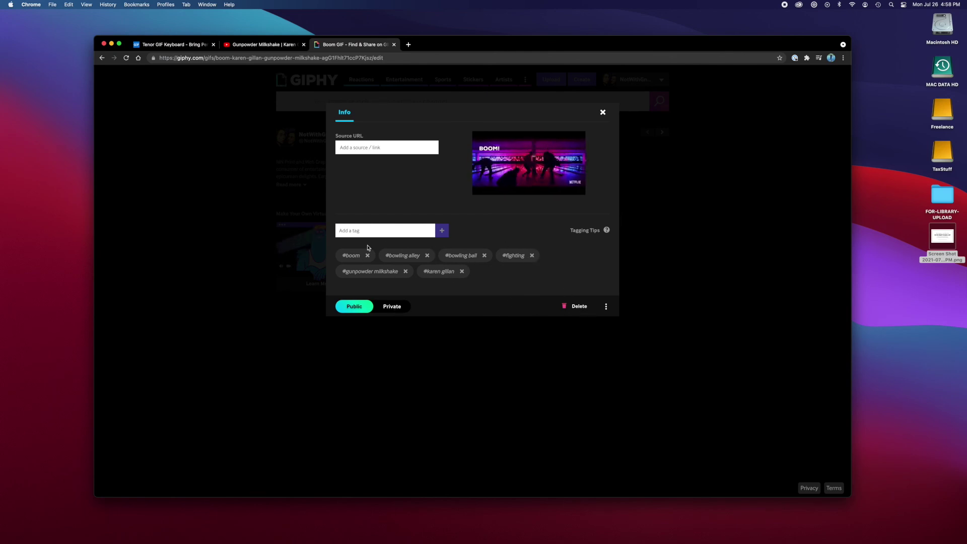
left_click(382, 233)
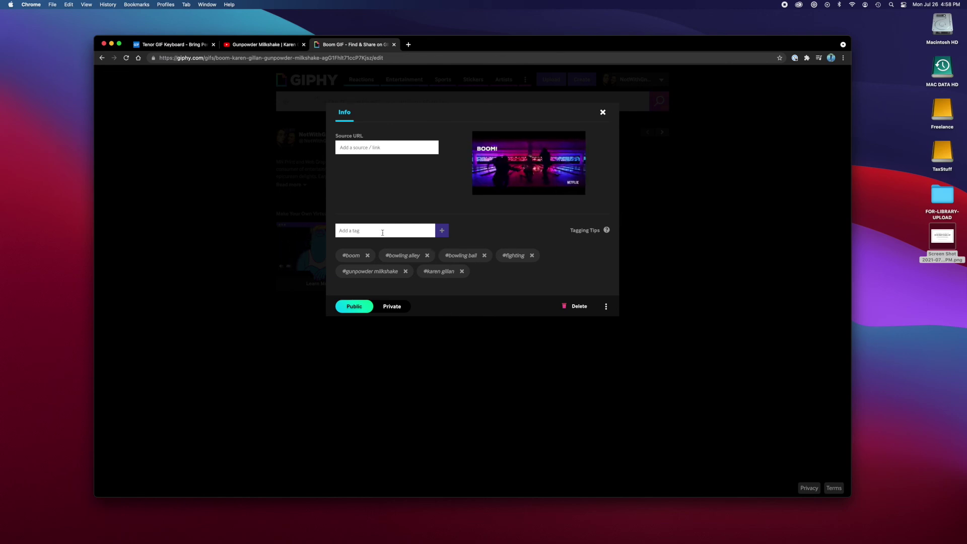
left_click(606, 307)
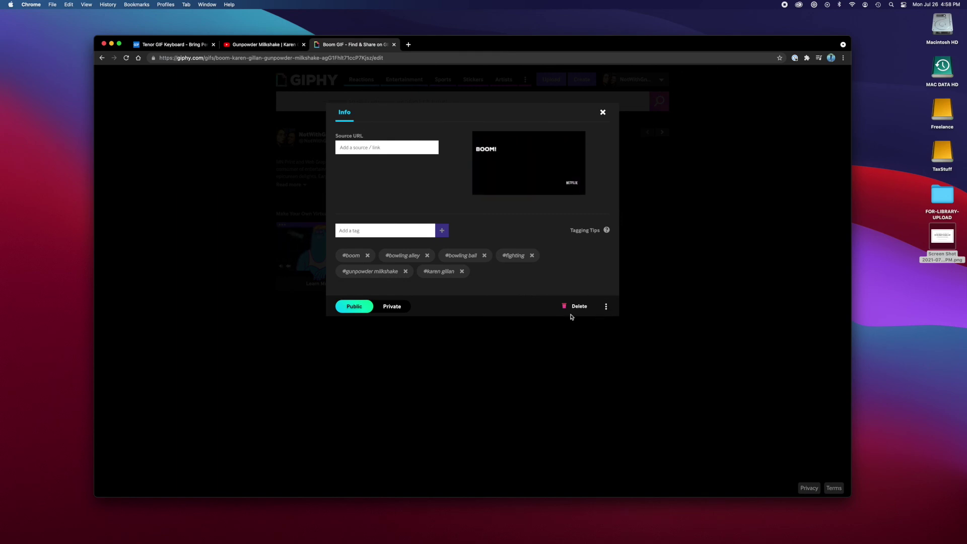
left_click(602, 112)
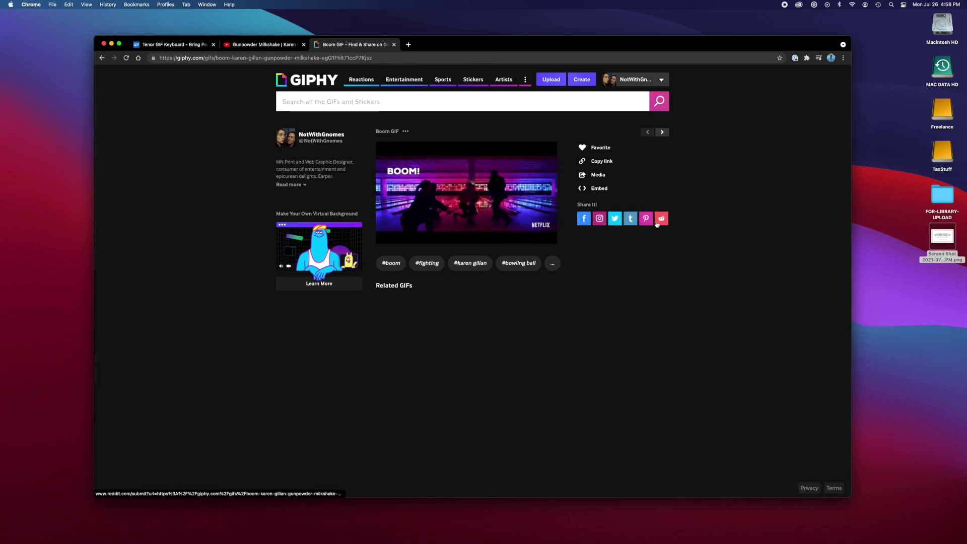
- Show the "BOOM!" GIF's Media links for the Source, Social and MP4 versions
left_click(598, 174)
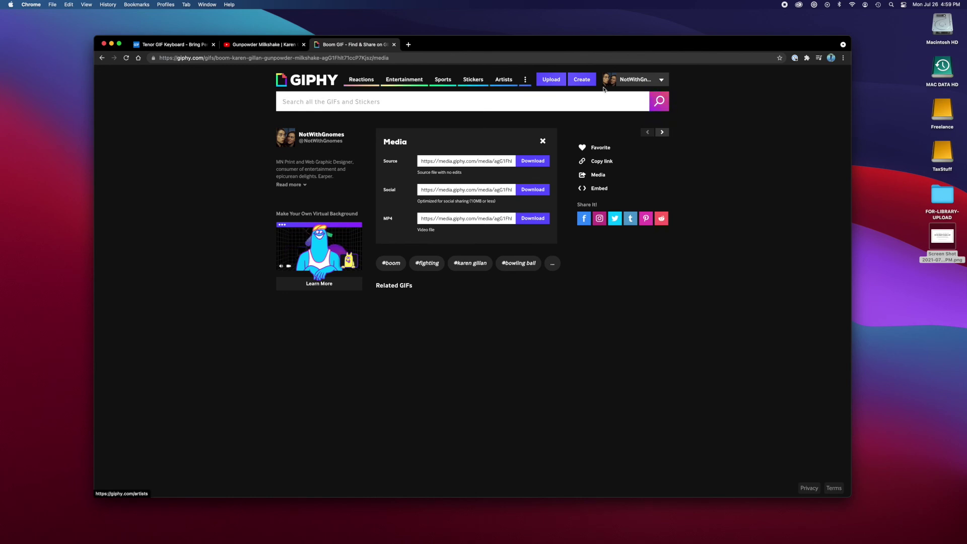
- Open the account's channel, start a new GIF in GIPHY Create, and revisit the trailer's YouTube page as a possible URL source
left_click(639, 82)
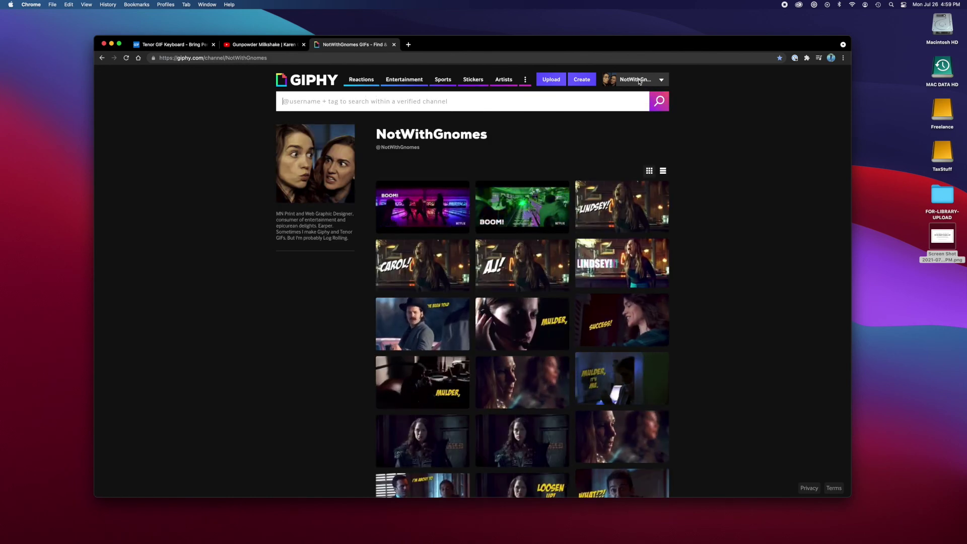
left_click(574, 82)
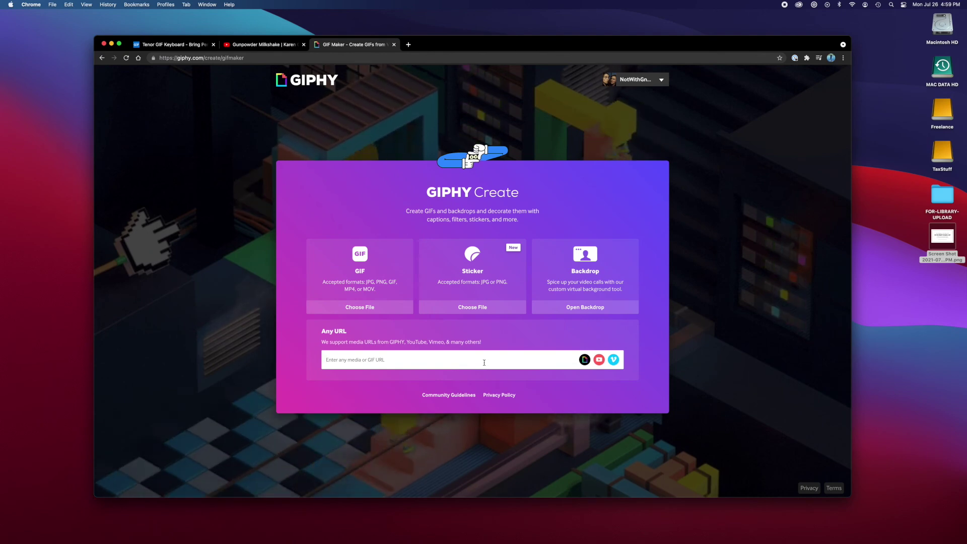
left_click(265, 44)
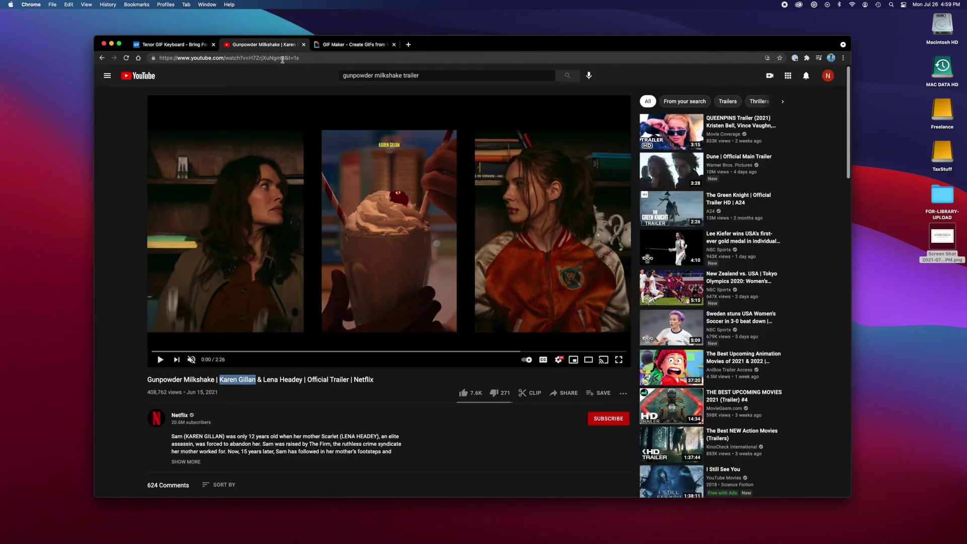
left_click(364, 45)
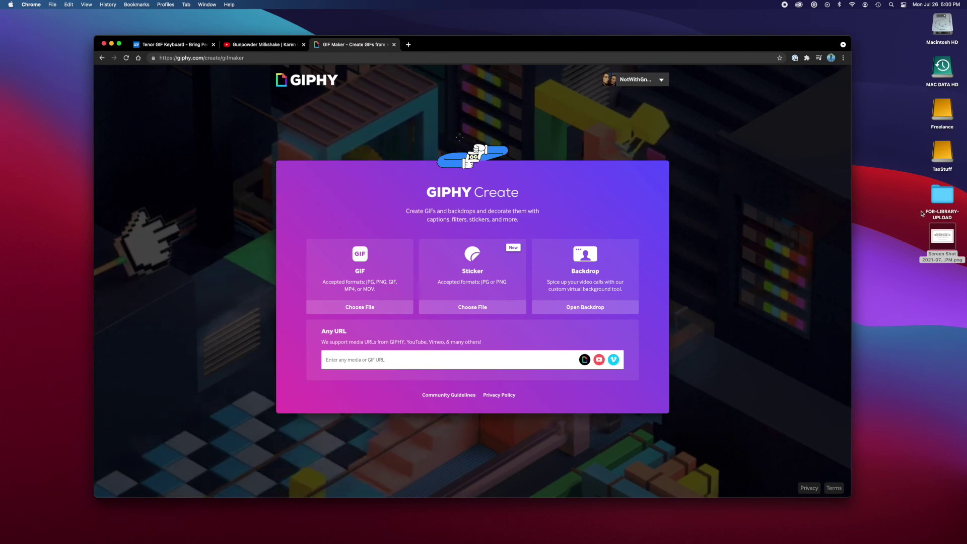
- Copy WhatWouldTheRockDo.mp4 from the TaxStuff drive to the desktop in Finder and close the drive's window
left_click(942, 154)
double_click(942, 153)
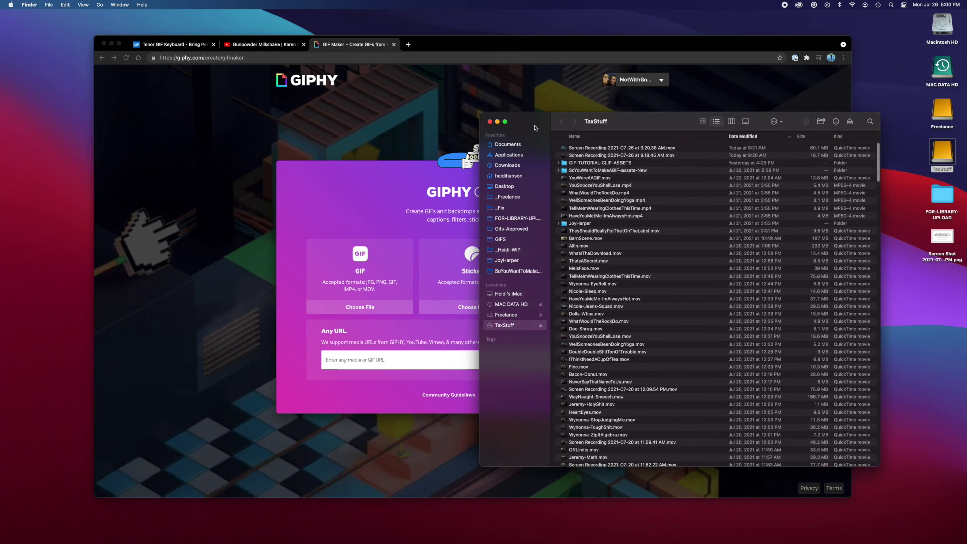
left_click_drag(533, 124, 583, 155)
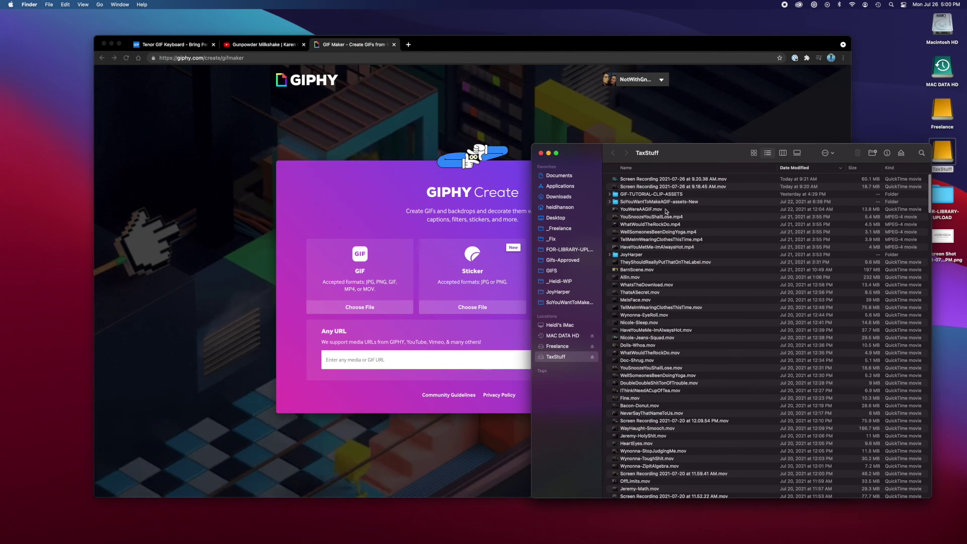
left_click(658, 233)
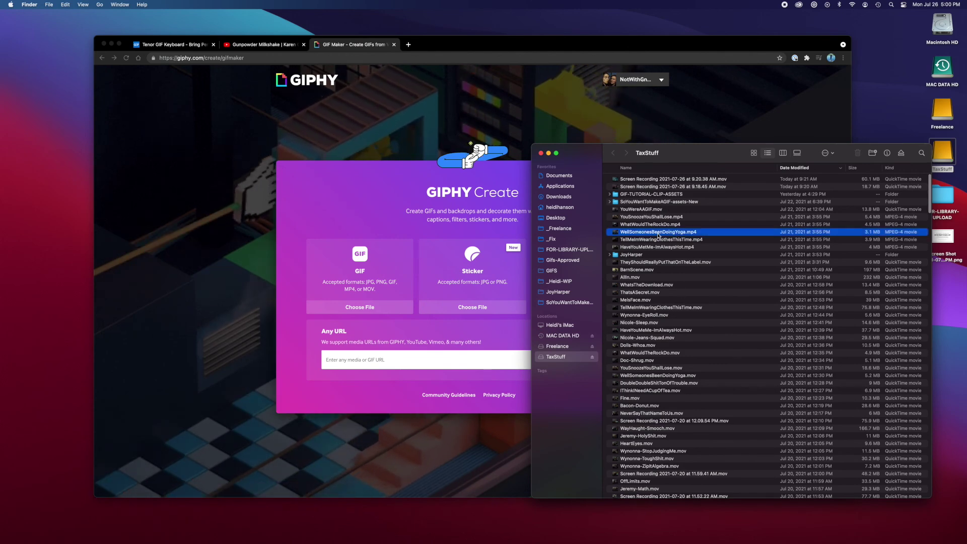
left_click(663, 225)
left_click_drag(663, 226, 942, 320)
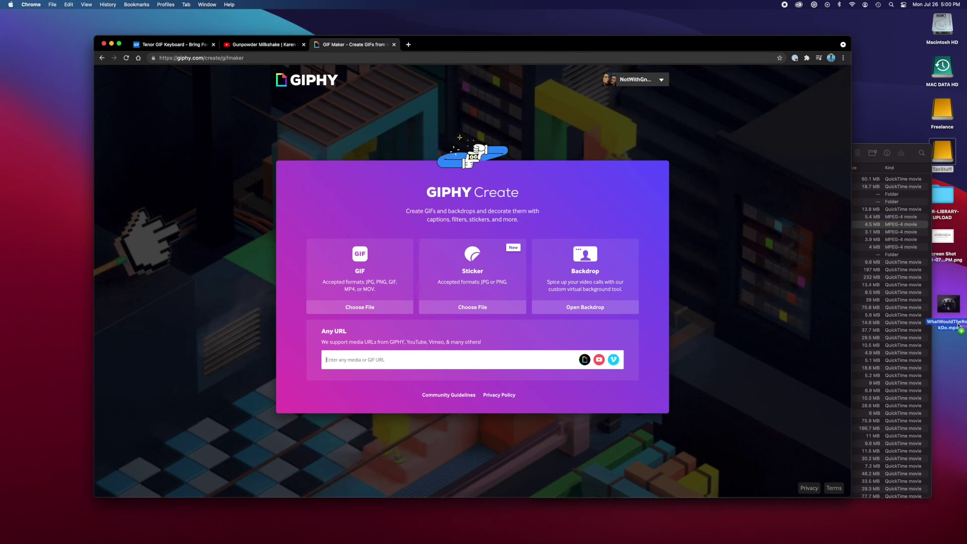
left_click(882, 149)
key("super+h")
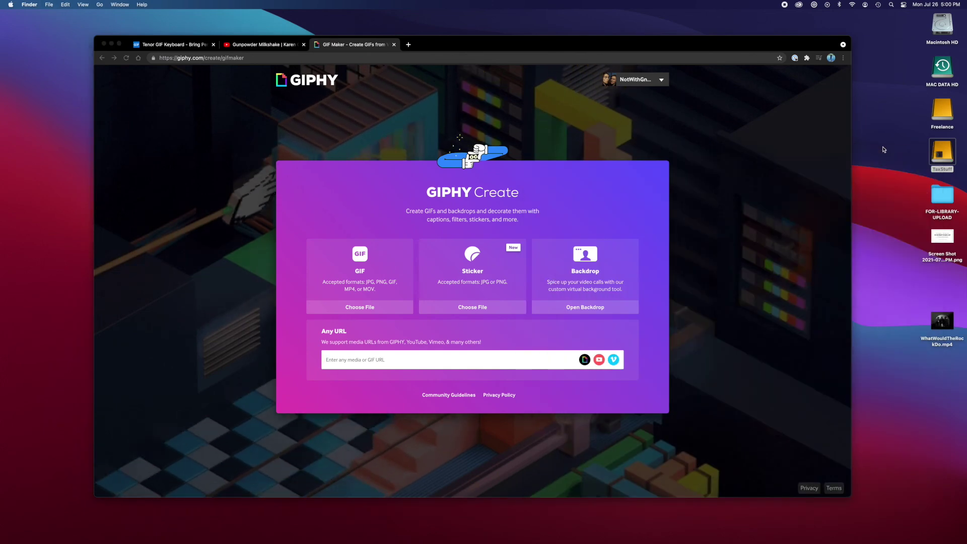
- Load WhatWouldTheRockDo.mp4 from the Desktop as the source file for a new GIF in GIPHY Create
left_click(368, 308)
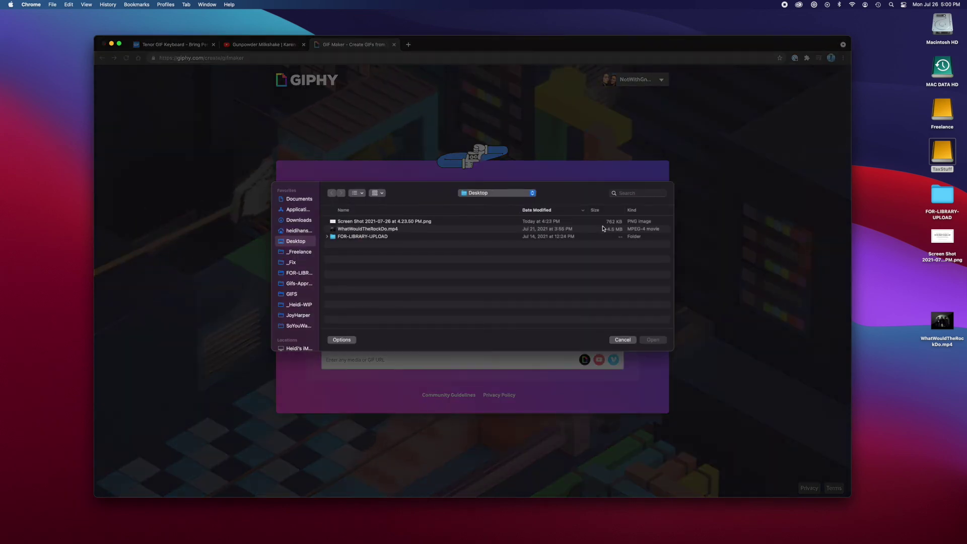
left_click(400, 229)
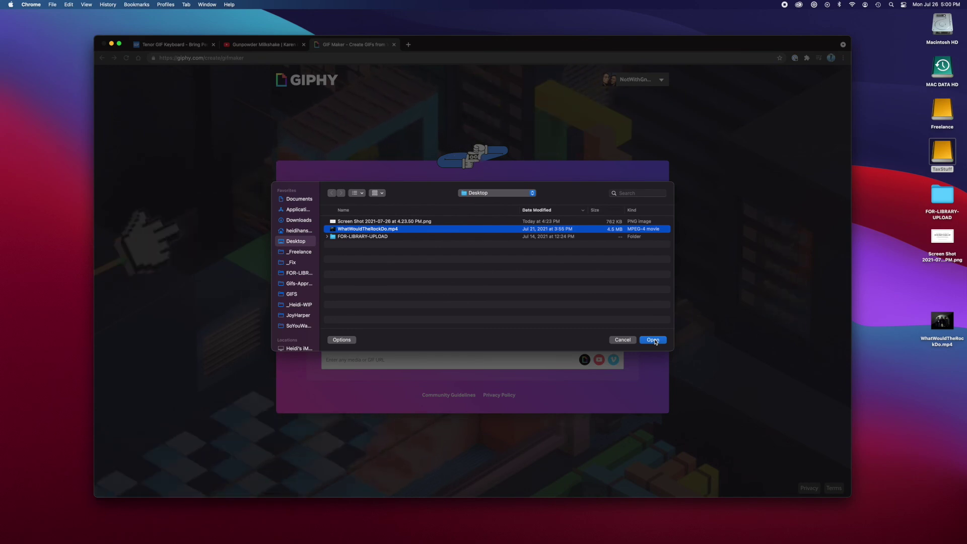
left_click(653, 339)
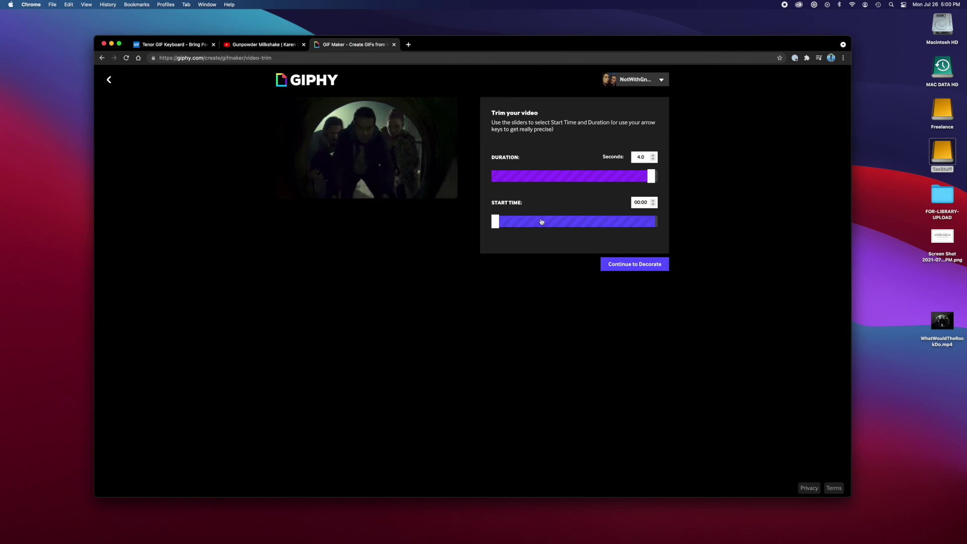
- Try a 2.5-second trim, set the duration to 4.1 seconds with start time 00:00, and continue to decorating
left_click_drag(654, 175, 611, 176)
left_click_drag(684, 177, 685, 177)
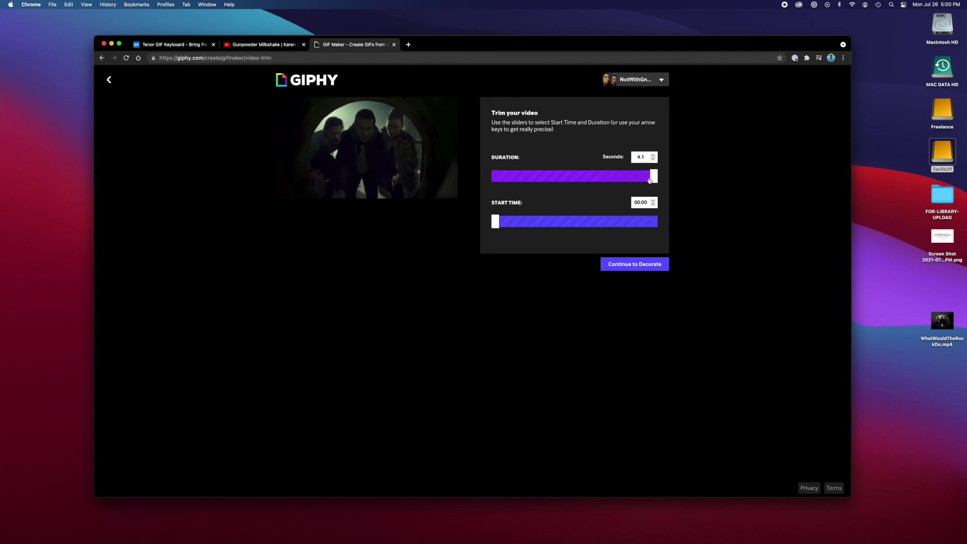
left_click_drag(653, 175, 594, 177)
left_click_drag(495, 221, 468, 222)
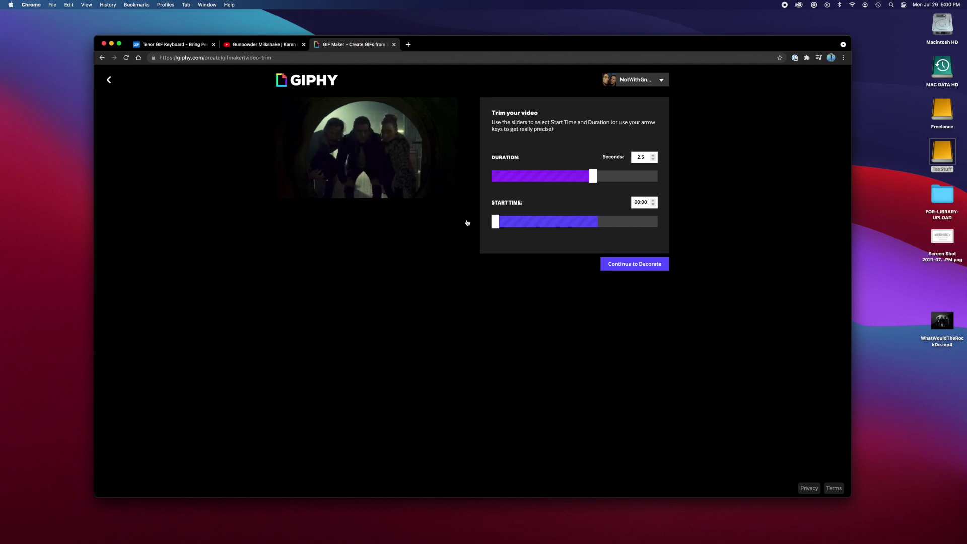
left_click_drag(604, 177, 673, 186)
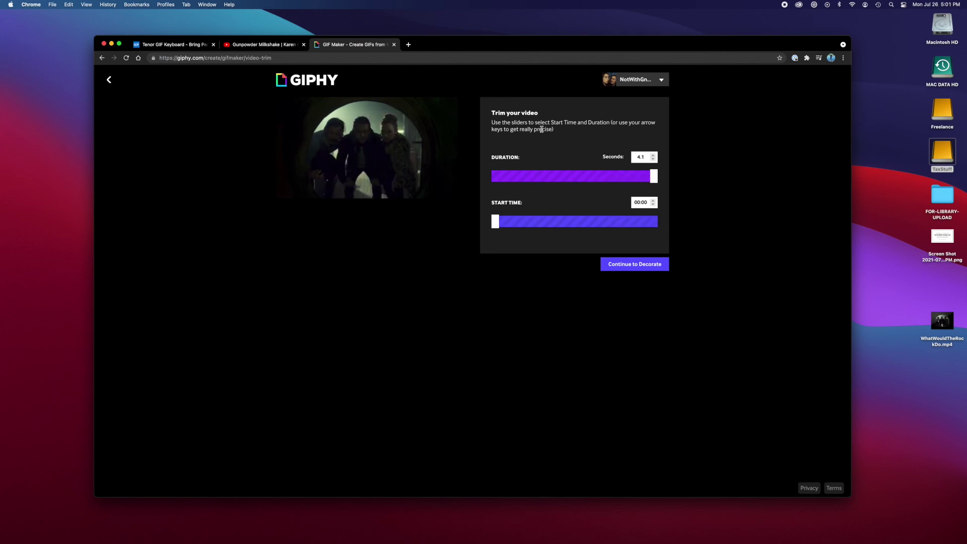
left_click(631, 265)
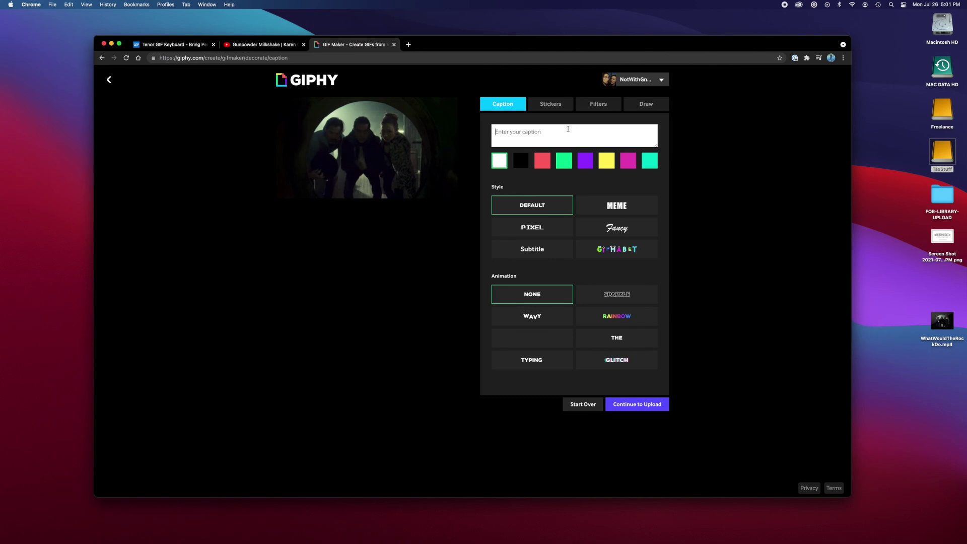
- Add the caption "What would the rock do?" and place it centred along the lower edge of the frame
type("What")
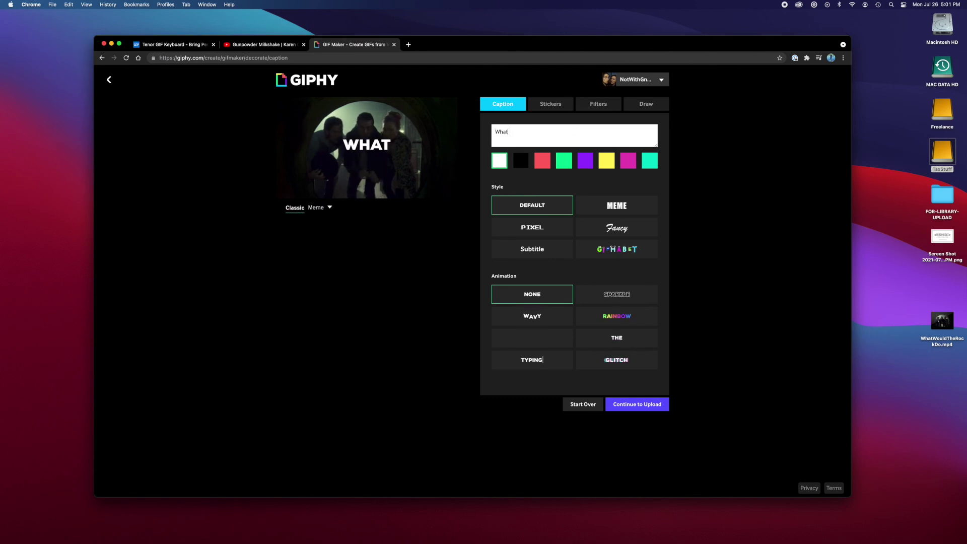
type(" would the rock do")
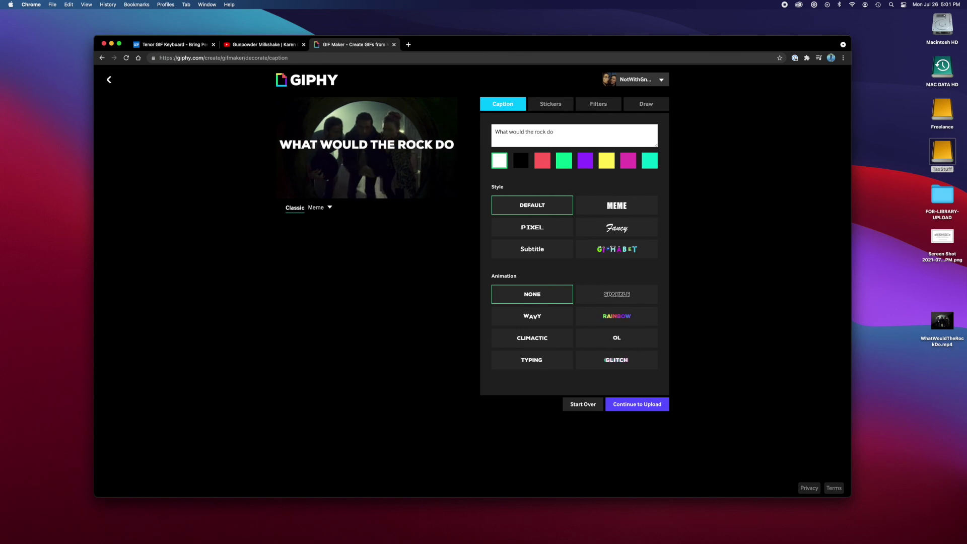
type("?")
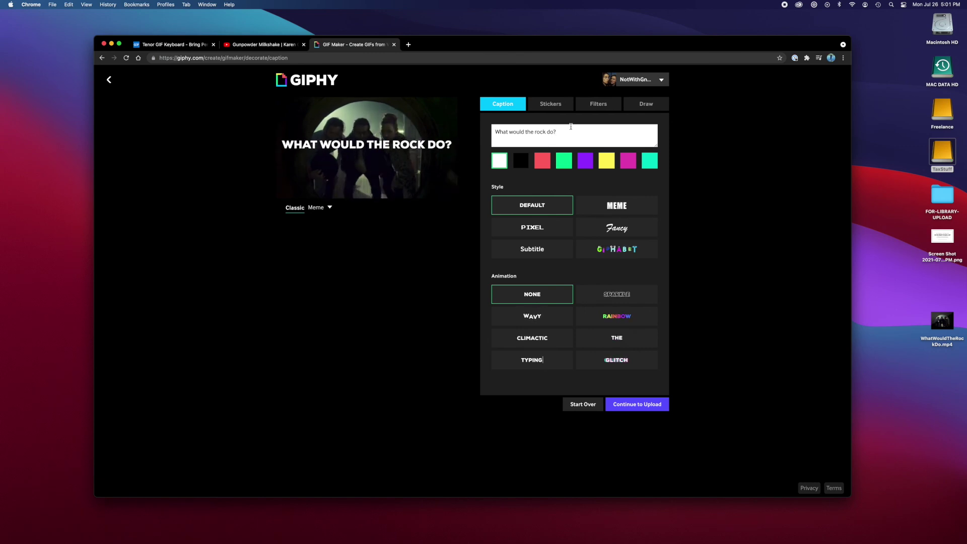
left_click_drag(366, 144, 368, 187)
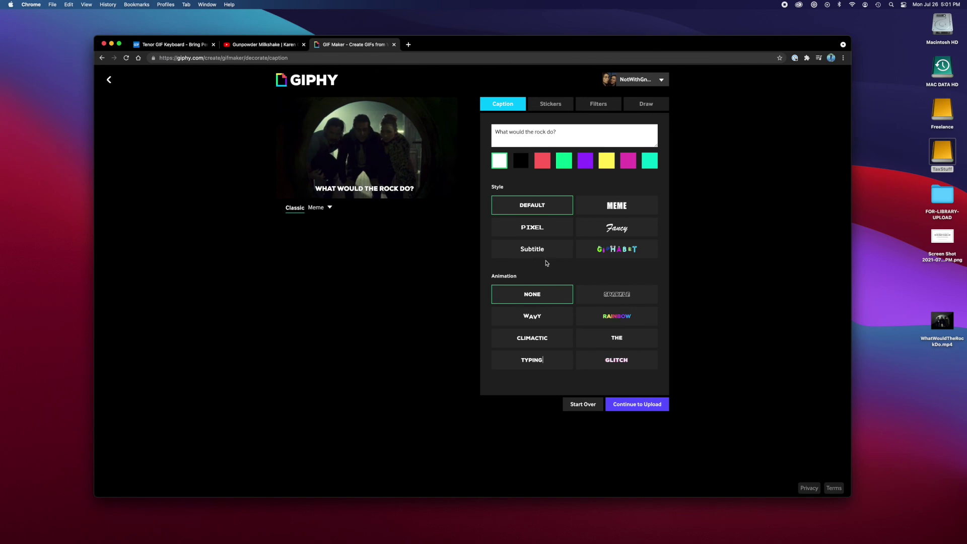
- Try the Pixel and Subtitle styles and the red and yellow colours on the caption, returning it to Default style in white
left_click(536, 228)
left_click(539, 247)
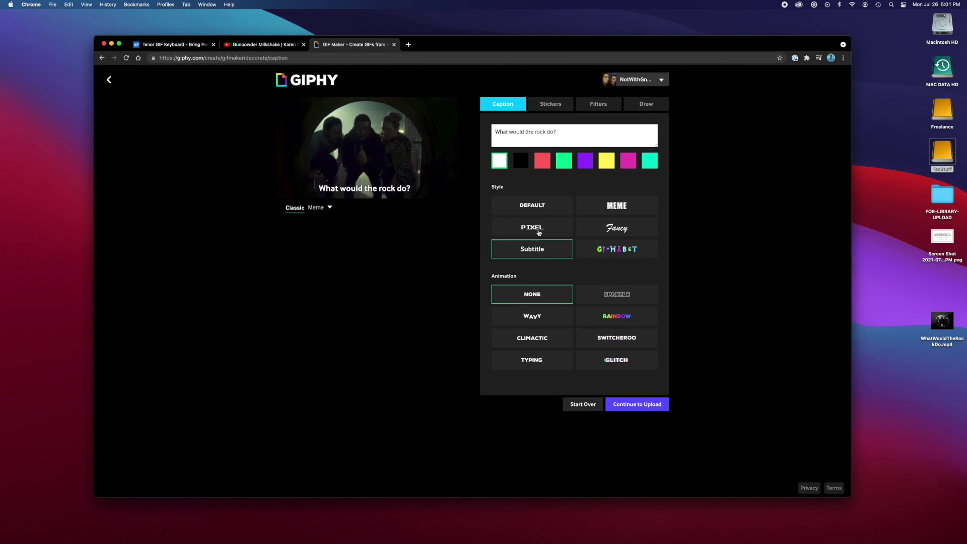
left_click(532, 205)
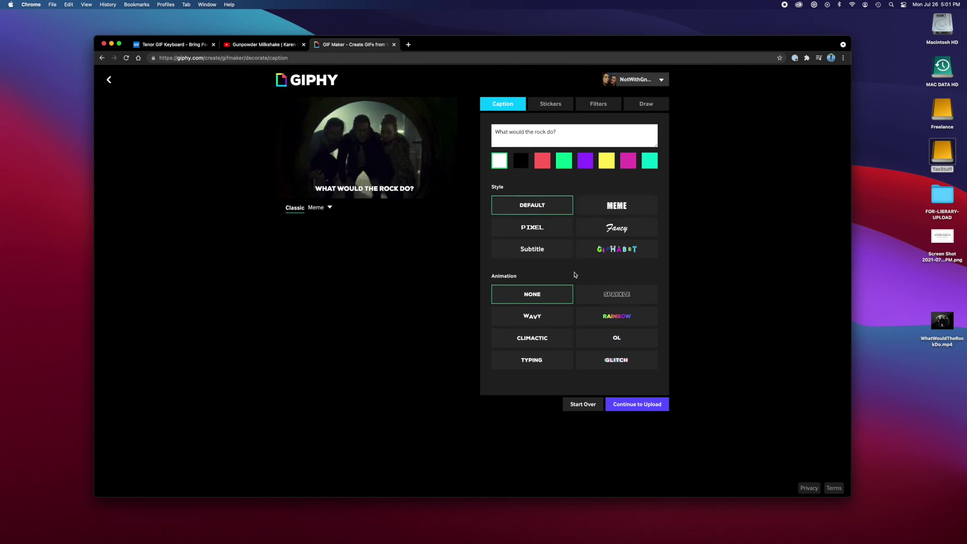
left_click(548, 164)
left_click(608, 163)
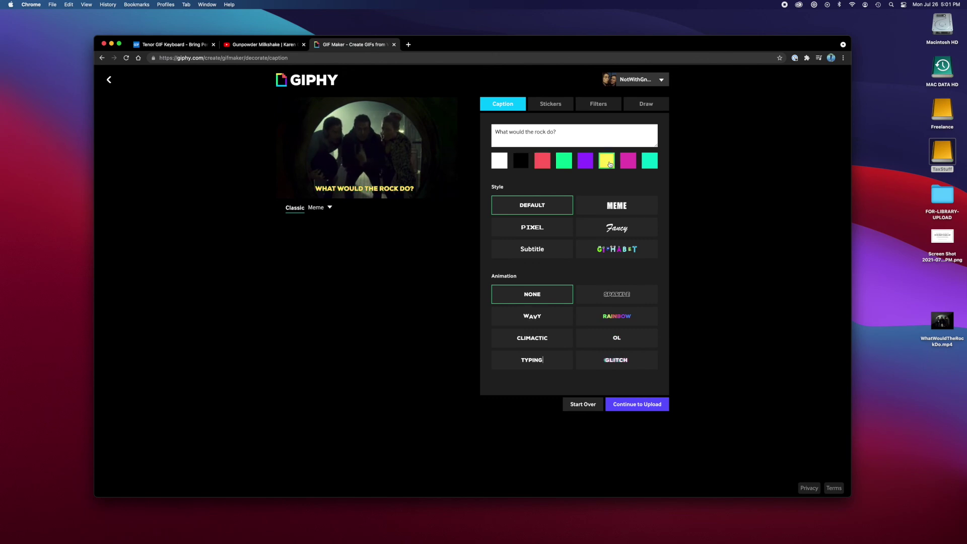
mouse_move(359, 193)
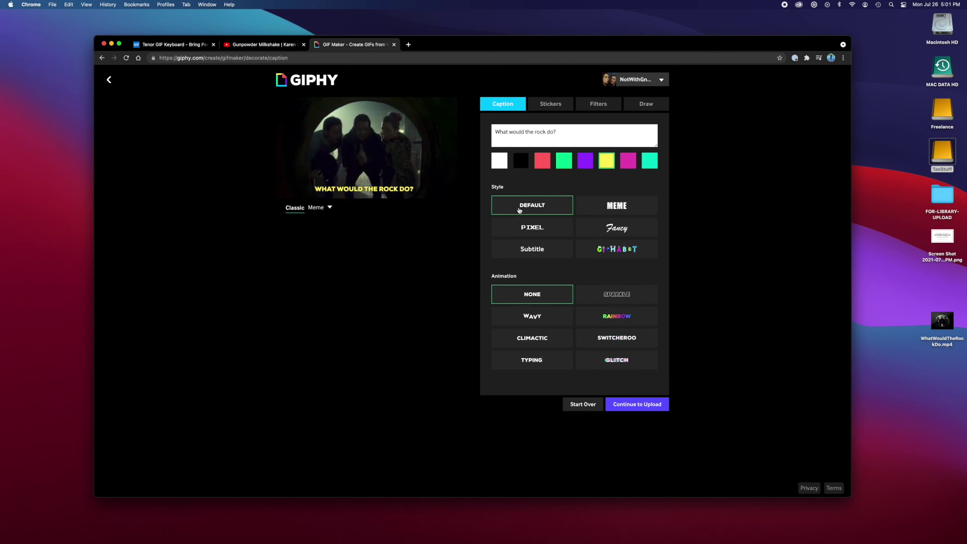
left_click(498, 160)
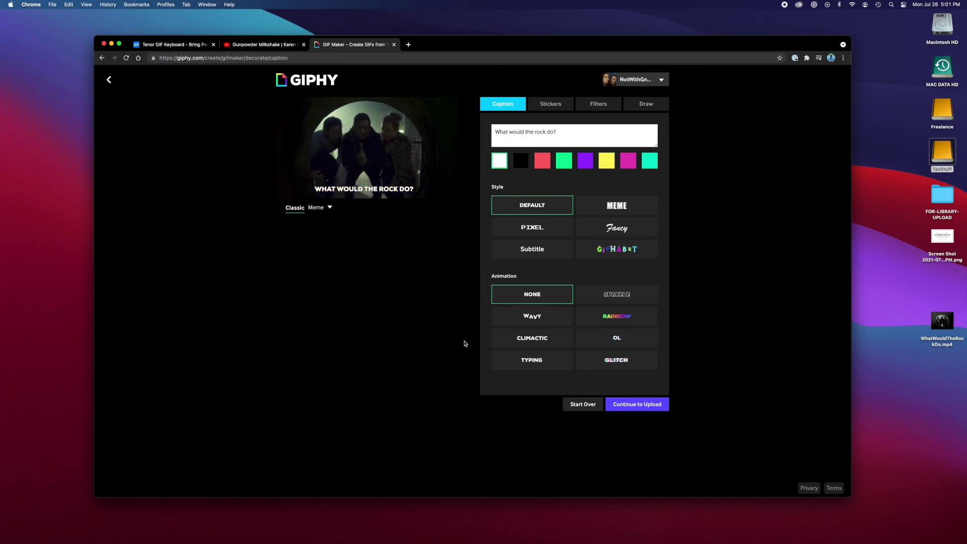
mouse_move(442, 192)
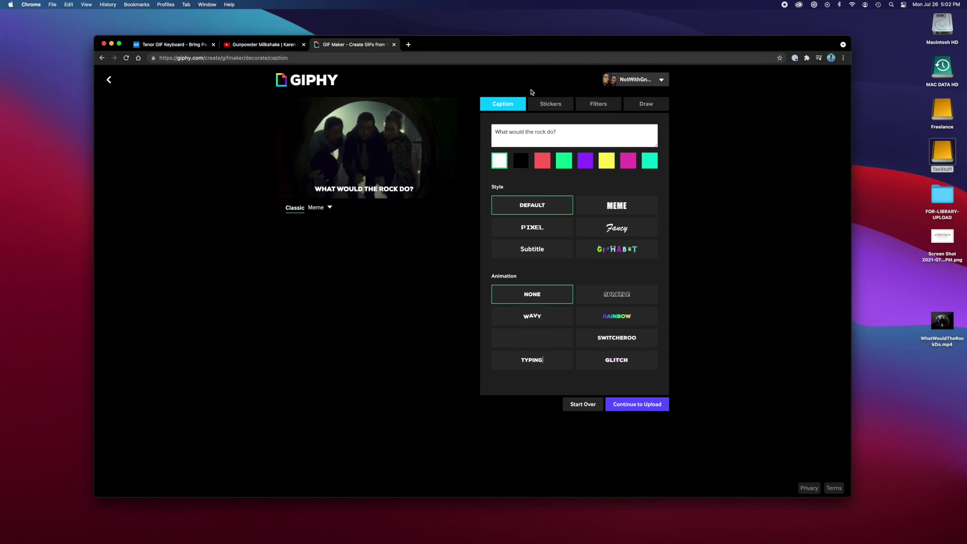
- Preview the Glitch, Lightning, Dreamy and VHS filters on the clip and set the filter back to None
left_click(599, 108)
left_click(543, 135)
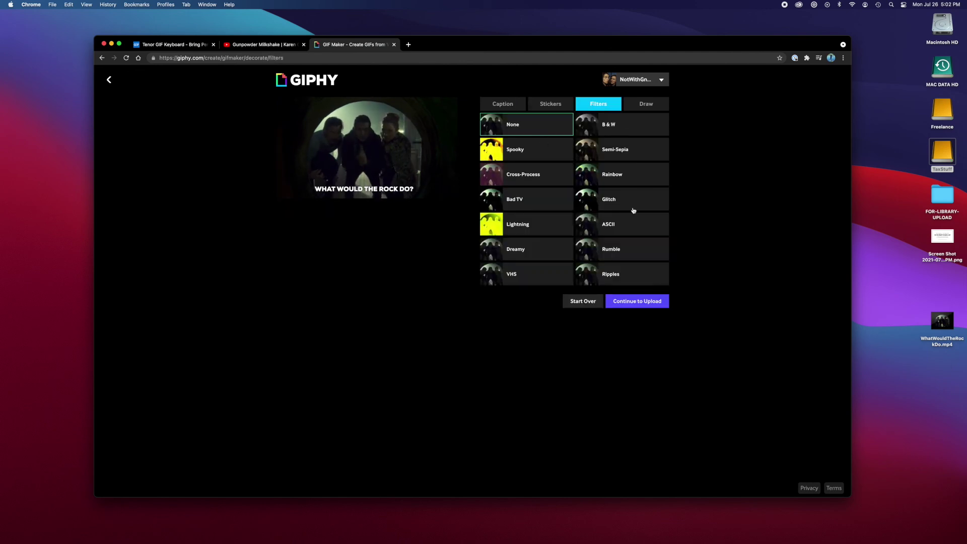
left_click(634, 204)
left_click(534, 232)
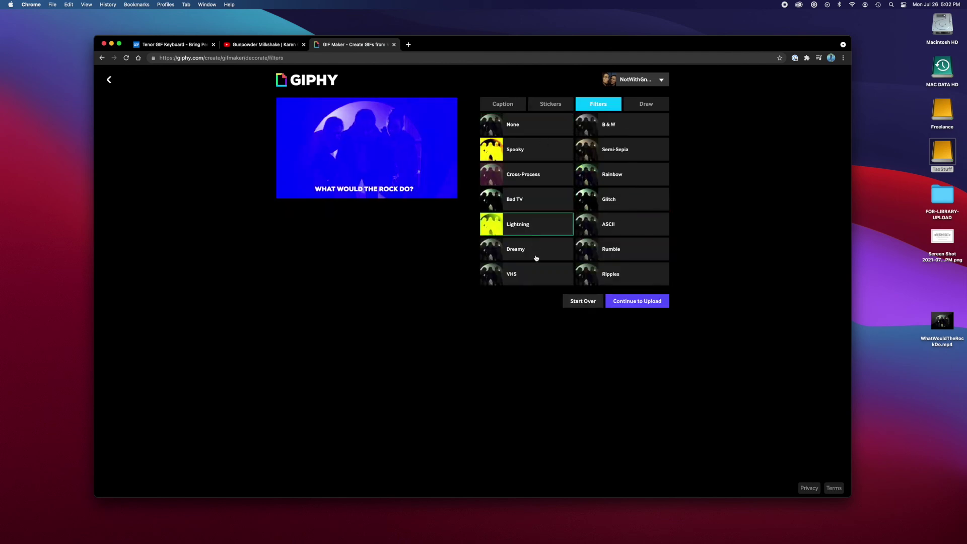
left_click(537, 254)
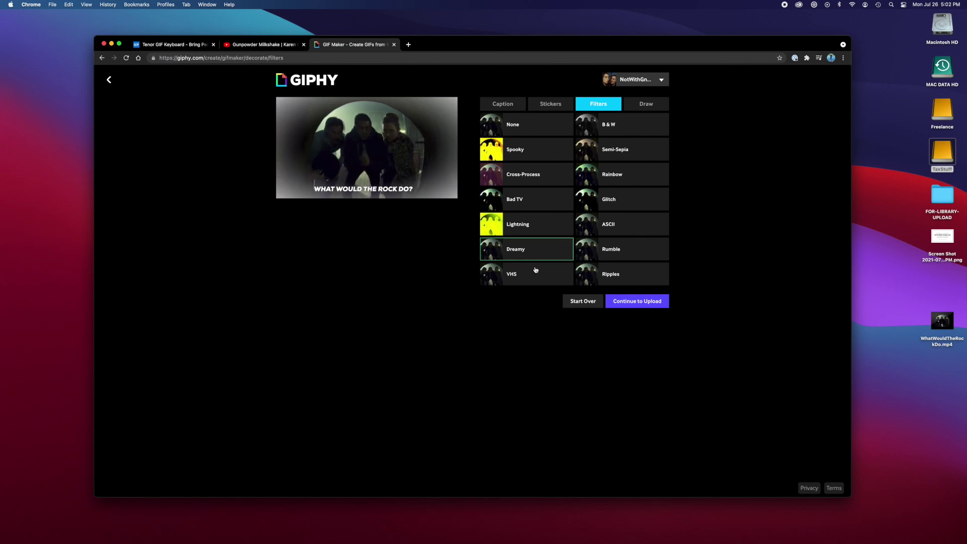
left_click(535, 270)
left_click(531, 125)
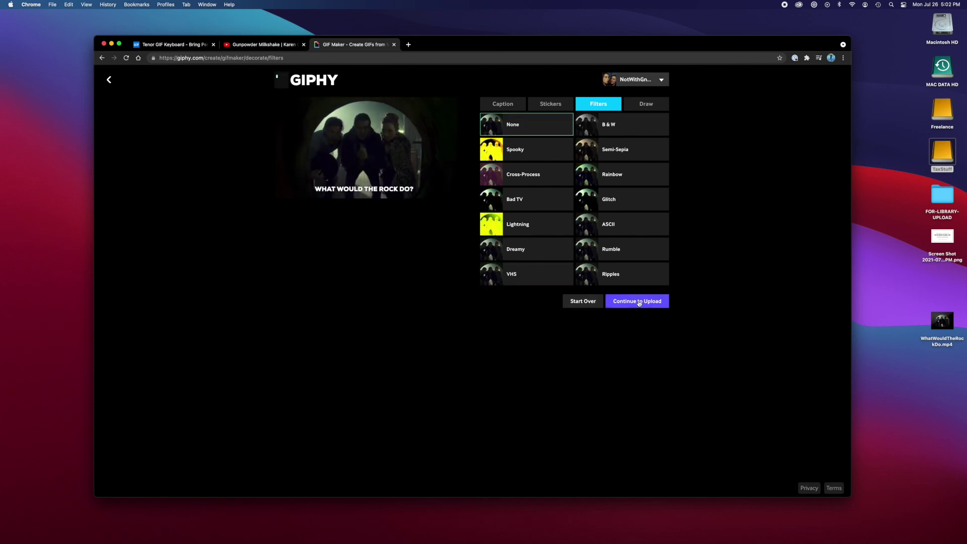
- Return to the caption settings, nudge the caption slightly along the frame's lower edge, and continue to the upload details
left_click(511, 107)
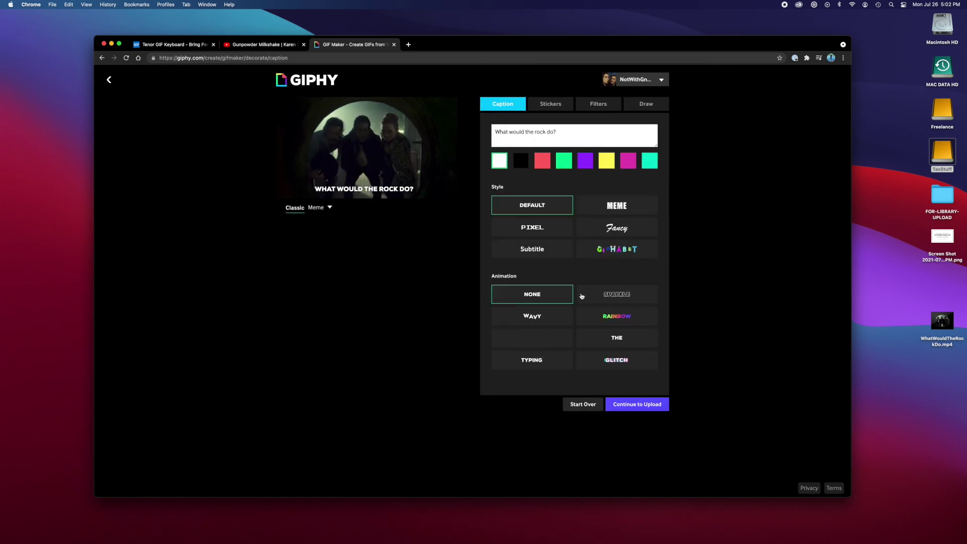
mouse_move(383, 190)
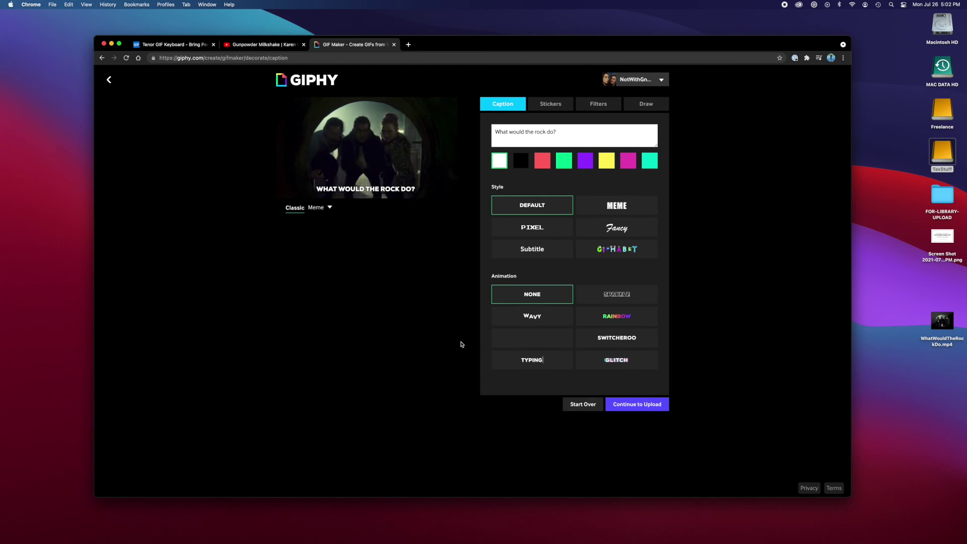
left_click(640, 404)
- Add the tag "What would the rock do" to the GIF's upload details
left_click(531, 194)
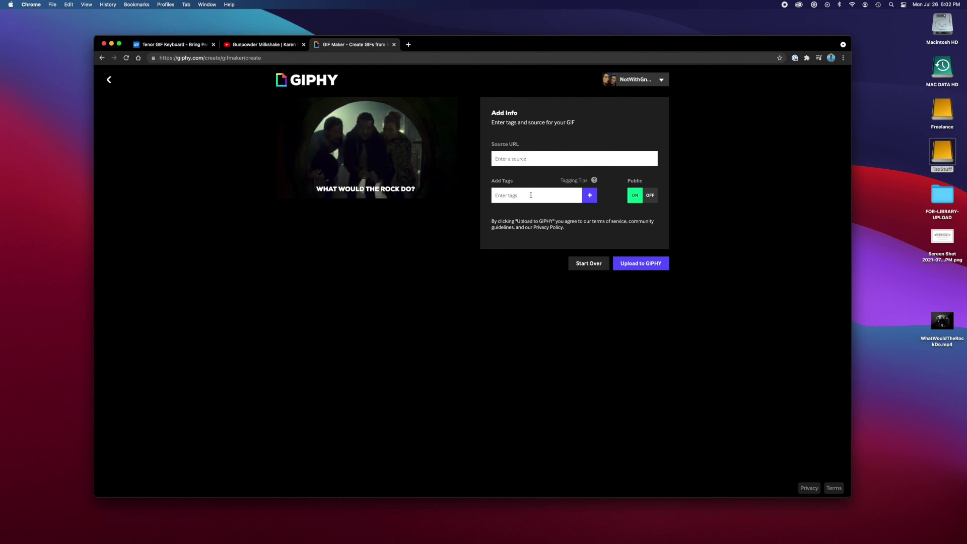
type("W")
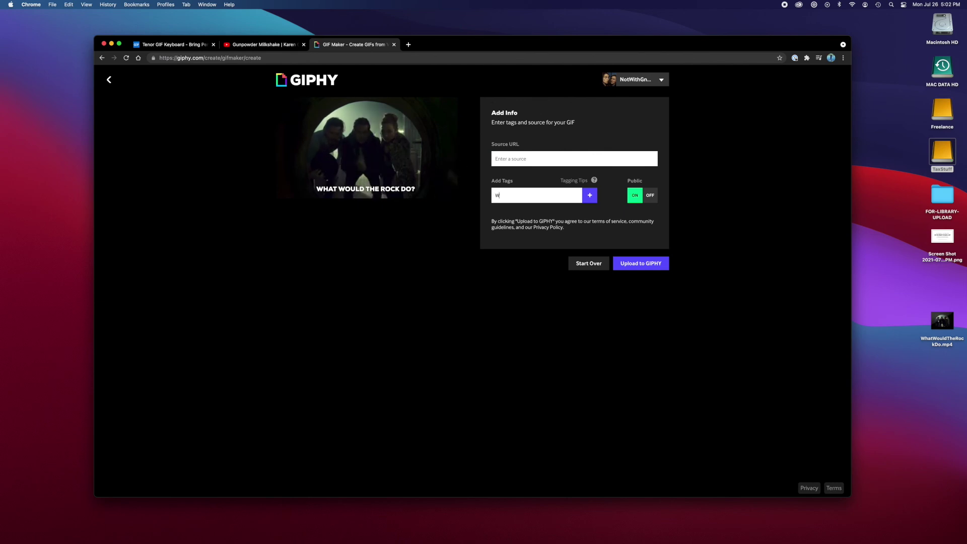
type("hat Would The")
key("super+a")
type("What would the rock do")
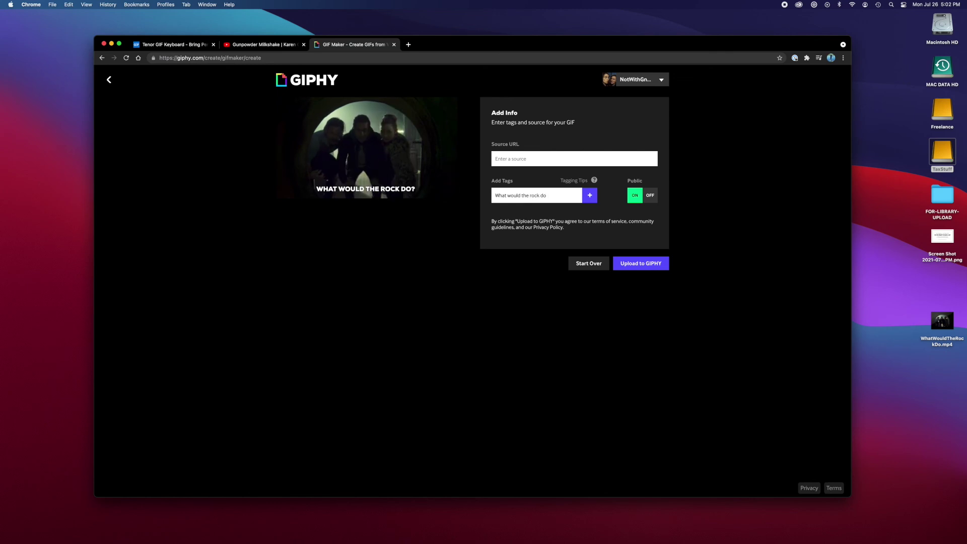
key("Return")
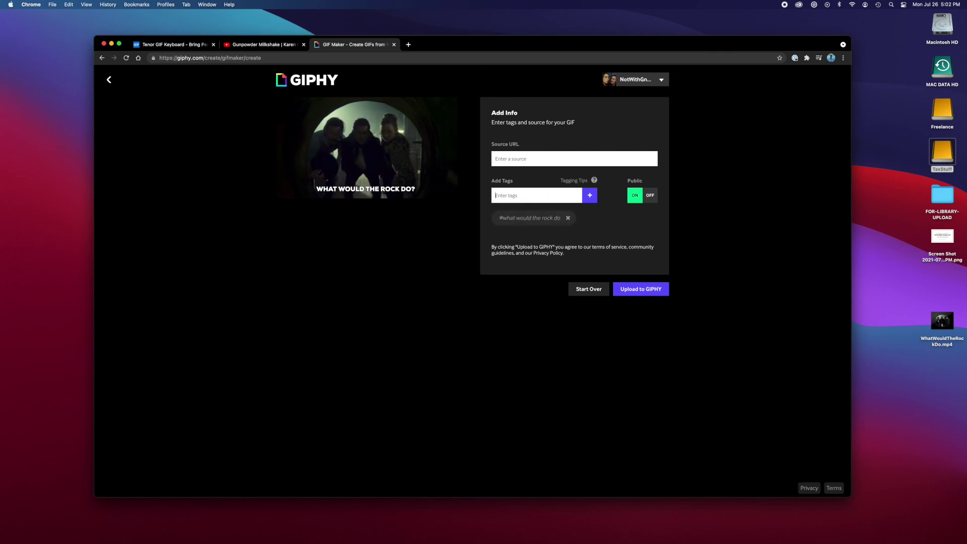
type("jerem")
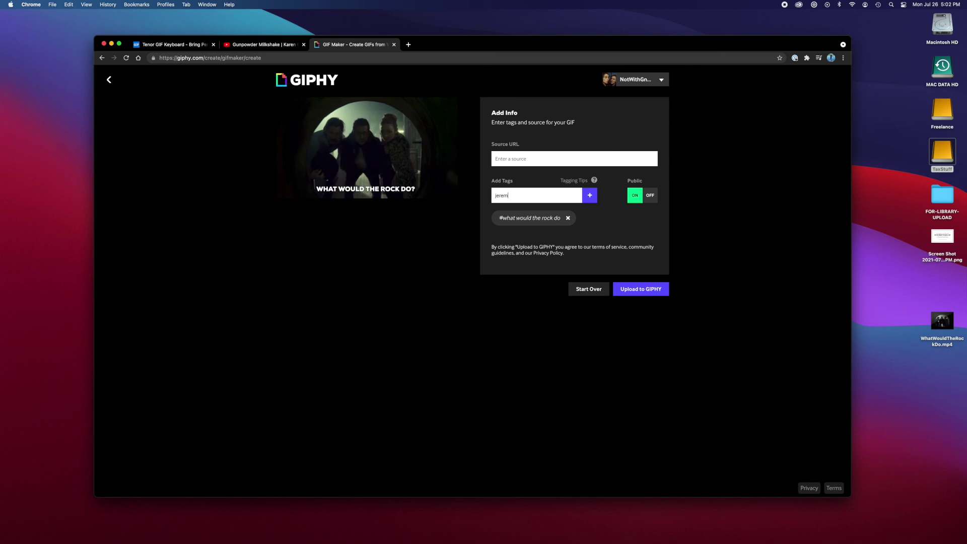
type("yy chetri")
key("BackSpace")
key("BackSpace")
key("BackSpace")
key("BackSpace")
key("BackSpace")
key("BackSpace")
key("BackSpace")
key("BackSpace")
key("BackSpace")
key("BackSpace")
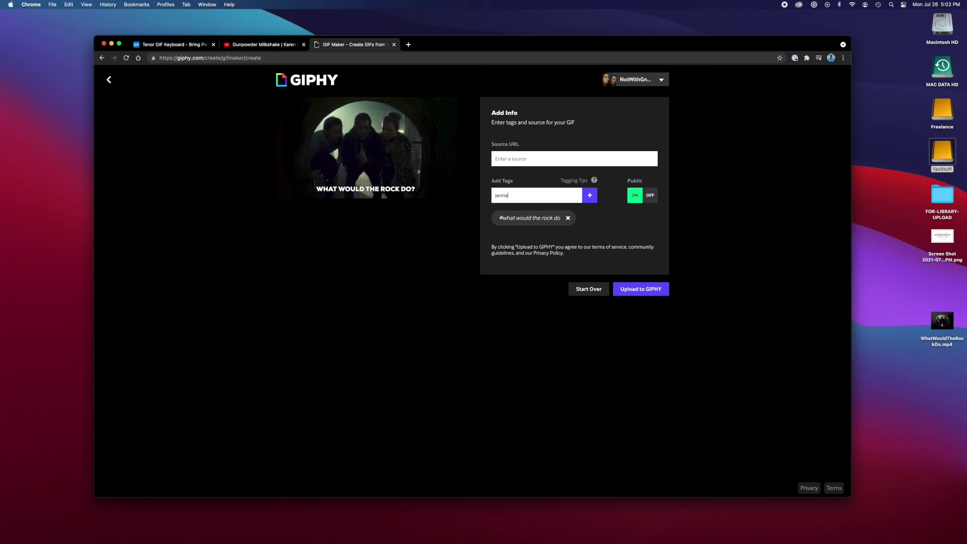
key("BackSpace")
key("BackSpace")
type("remy chetri")
left_click(587, 199)
- Add the tags "doc holliday", "waverly earp" and "wynonna earp", and upload the public GIF to GIPHY
type("doc holliday")
key("Return")
type("waverly earp")
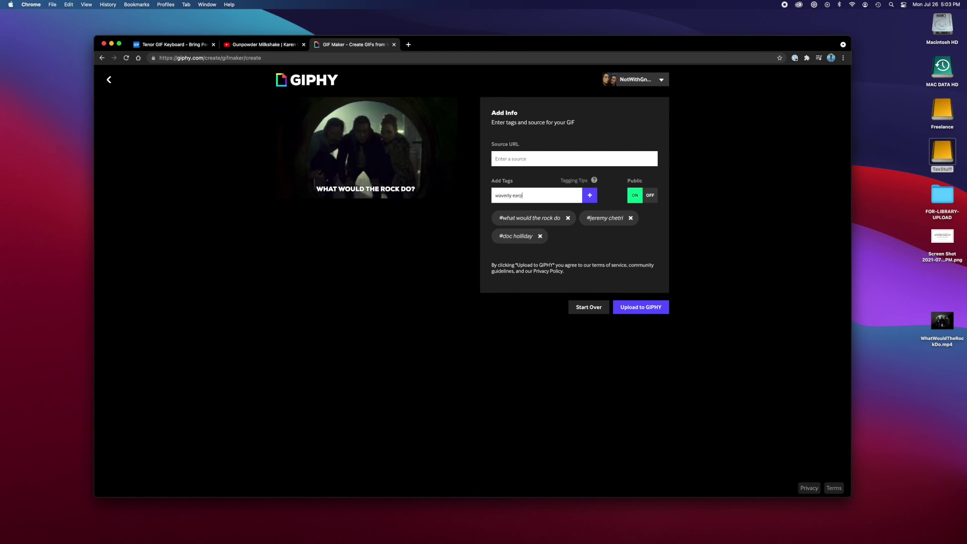
key("Return")
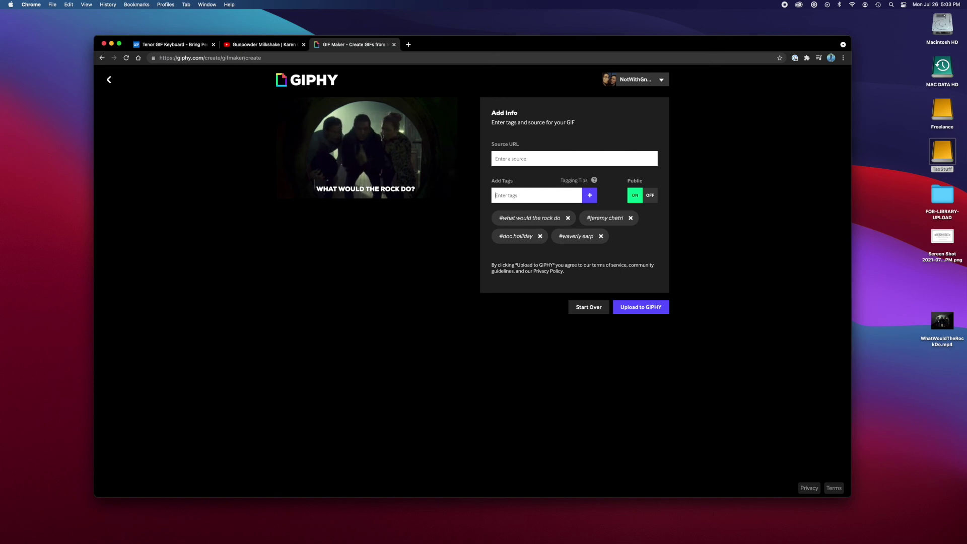
type("wynonna earp")
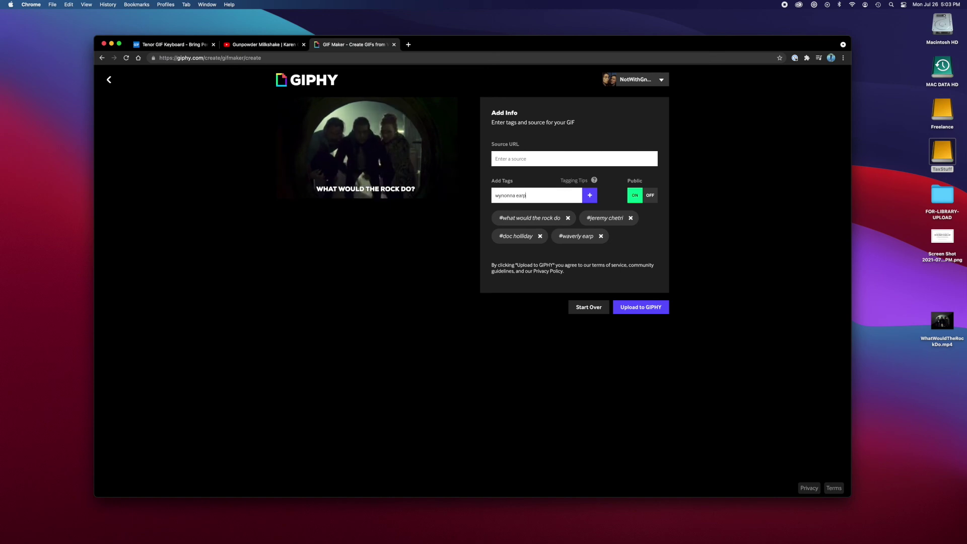
key("Return")
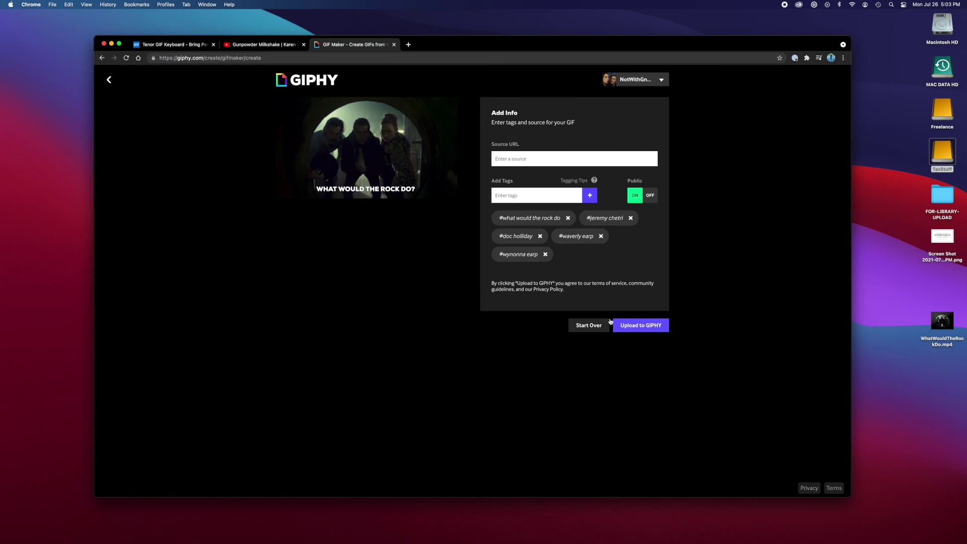
left_click(643, 326)
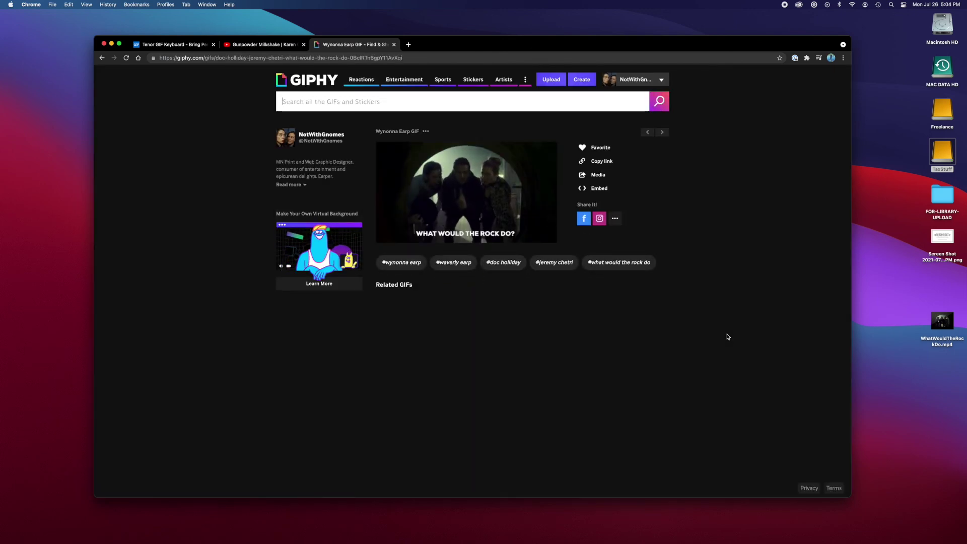
- Open the account's GIPHY channel and look through its grid of uploaded GIFs
mouse_move(465, 189)
left_click(635, 82)
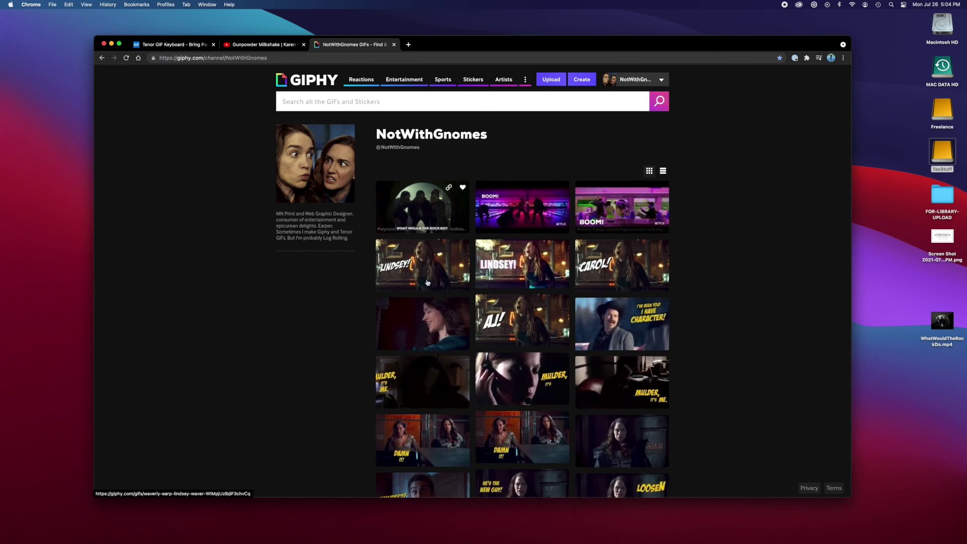
scroll(588, 290, "down", 10)
scroll(588, 291, "up", 10)
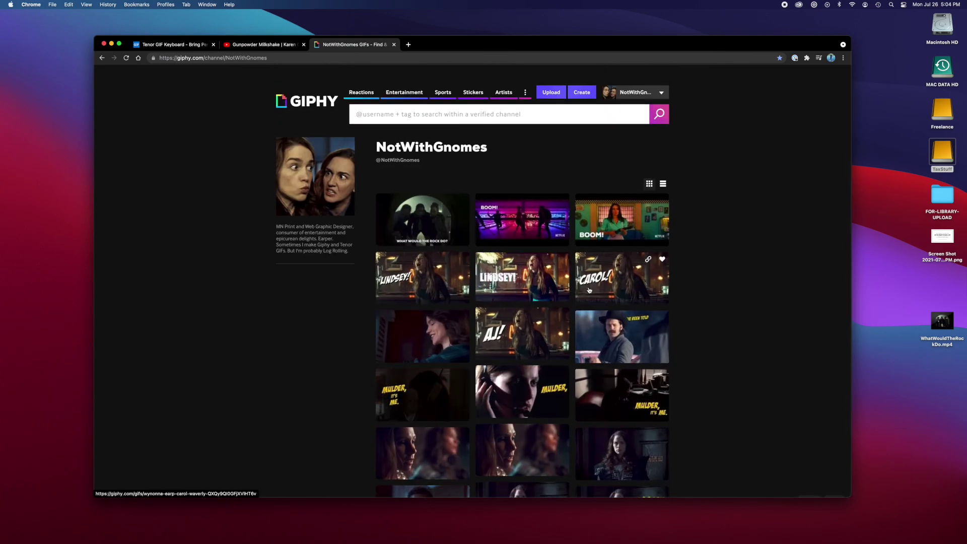
scroll(588, 291, "down", 5)
scroll(588, 290, "up", 5)
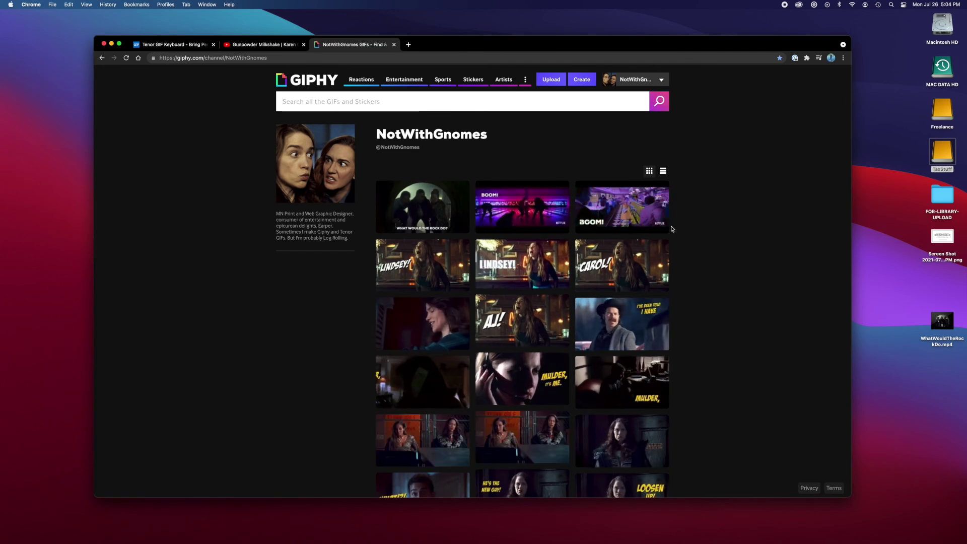
scroll(699, 285, "down", 6)
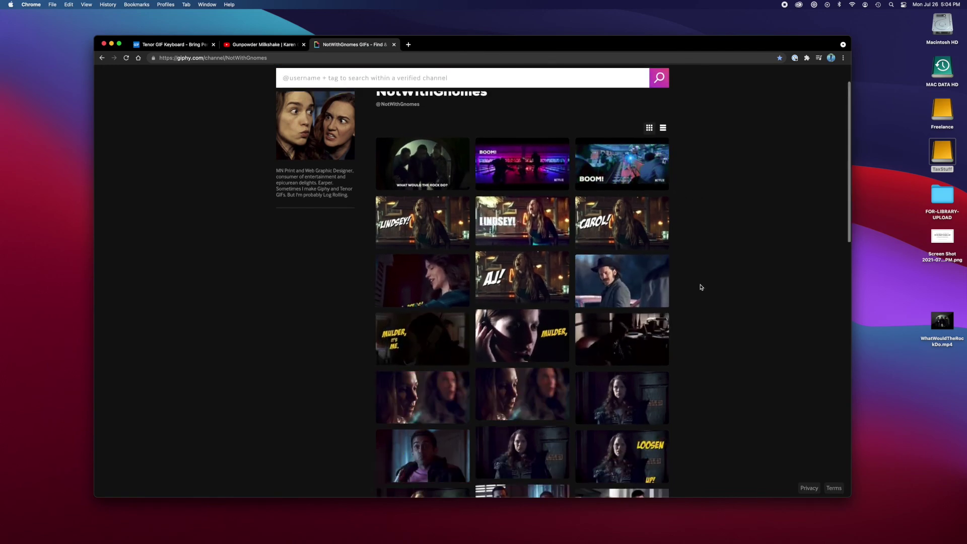
scroll(699, 284, "up", 6)
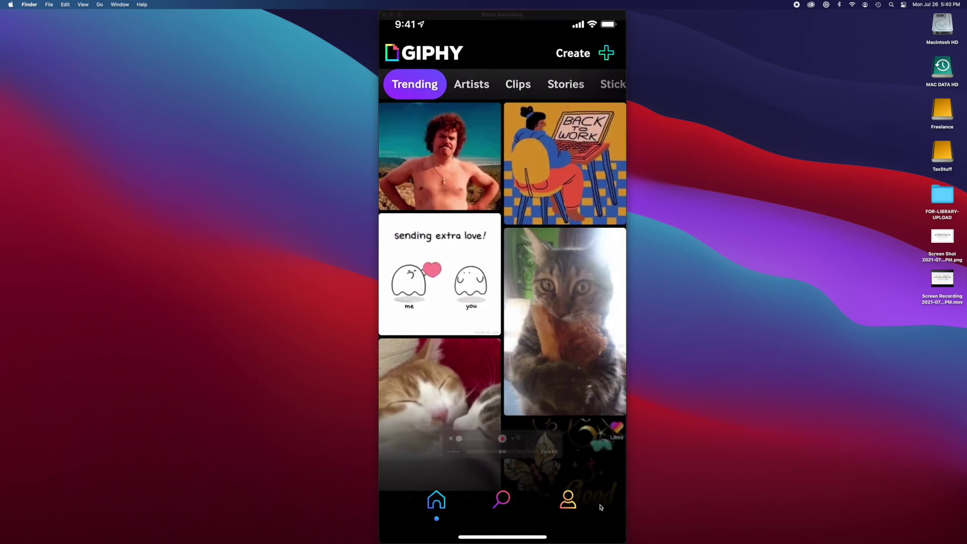
- In the GIPHY mobile app, load the four-second tunnel clip from Recents and caption it "what would the rock do?"
mouse_move(552, 504)
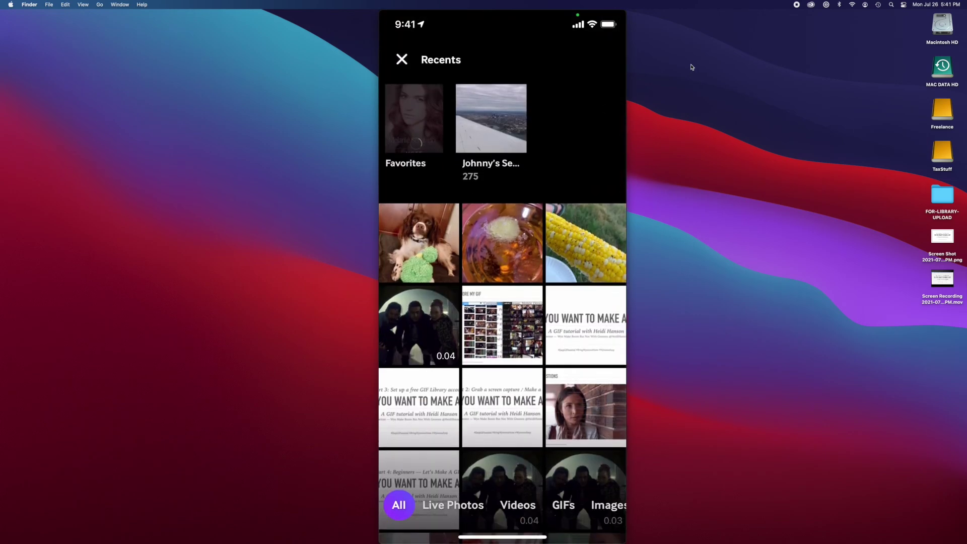
left_click(403, 62)
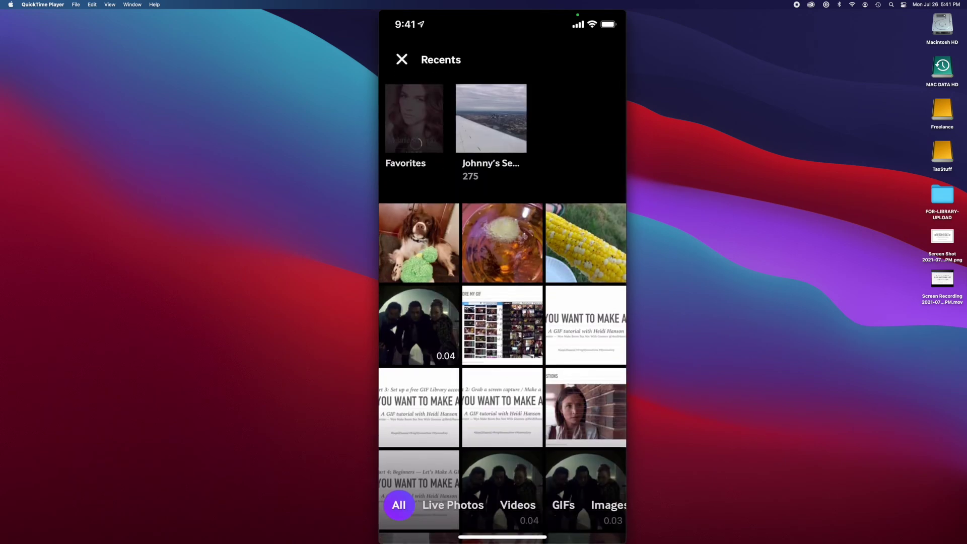
mouse_move(434, 331)
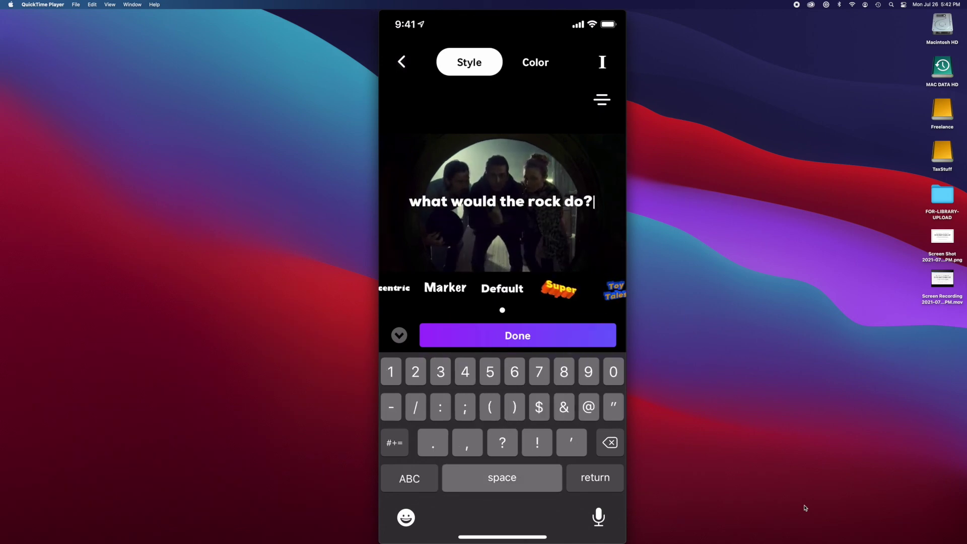
- Try the caption in red with a white outline, and finish it as yellow "What would the Rock do?" near the clip's lower edge
mouse_move(418, 289)
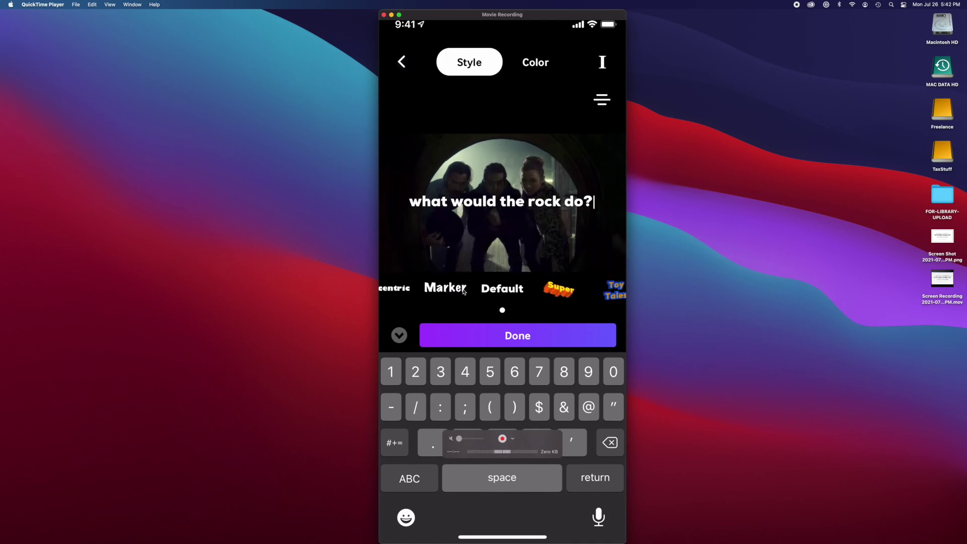
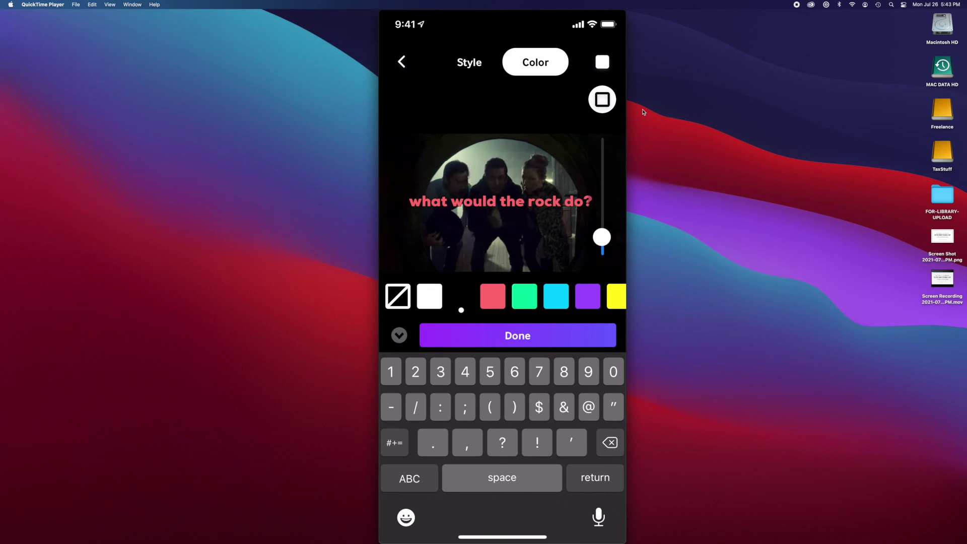
mouse_move(601, 247)
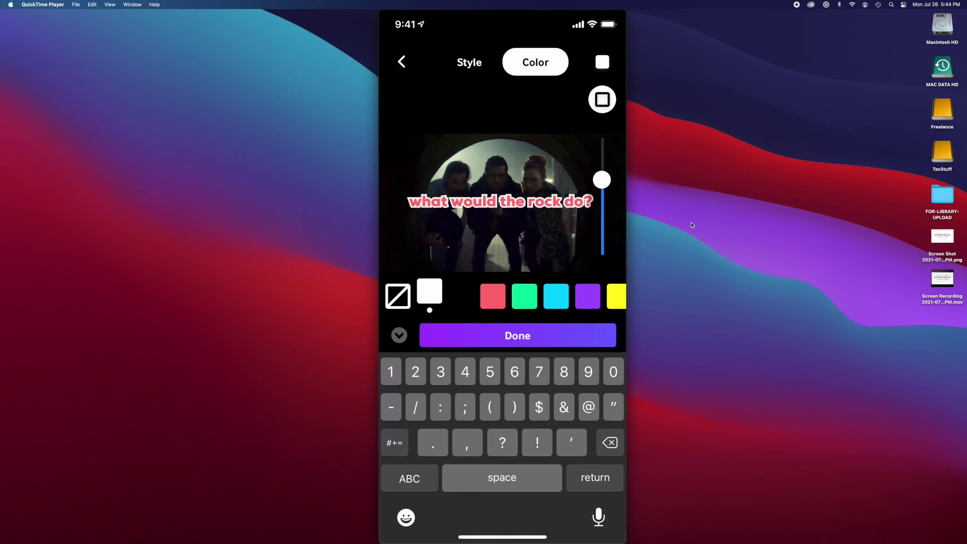
mouse_move(471, 349)
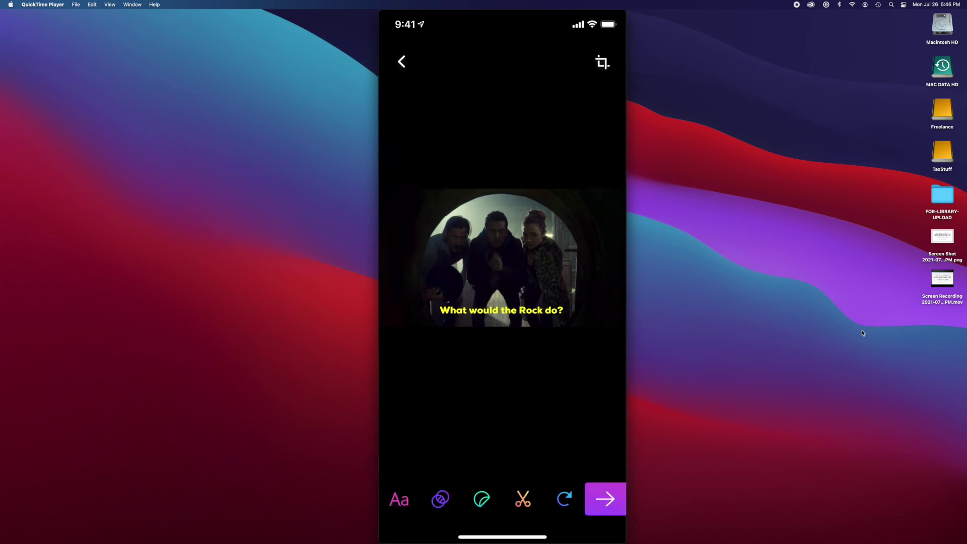
- Trim a little off the end of the captioned clip and look through the trending stickers
mouse_move(501, 522)
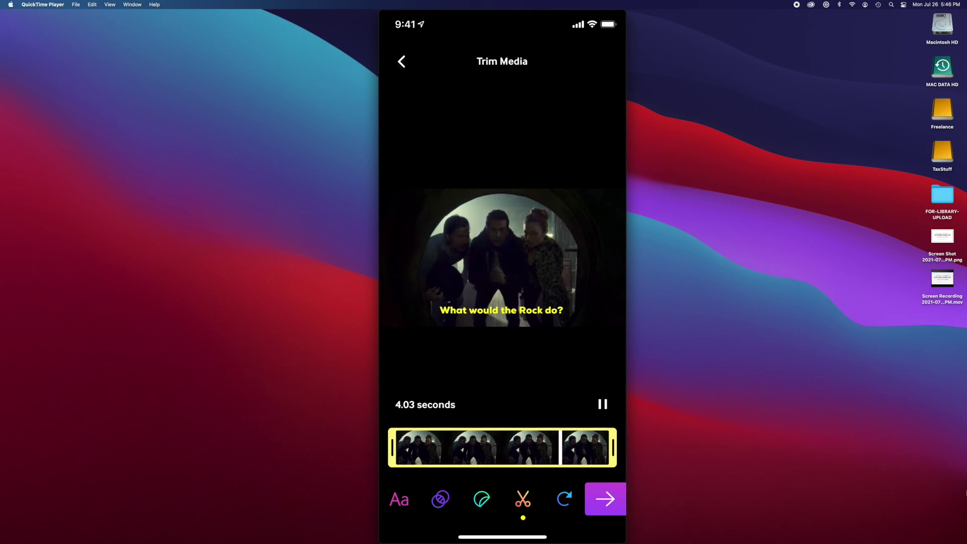
left_click_drag(613, 448, 587, 447)
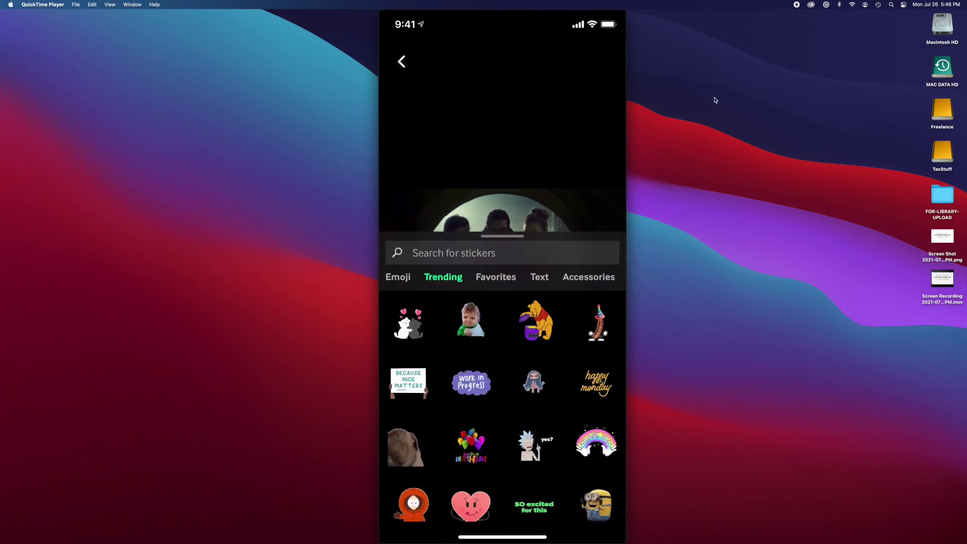
mouse_move(554, 171)
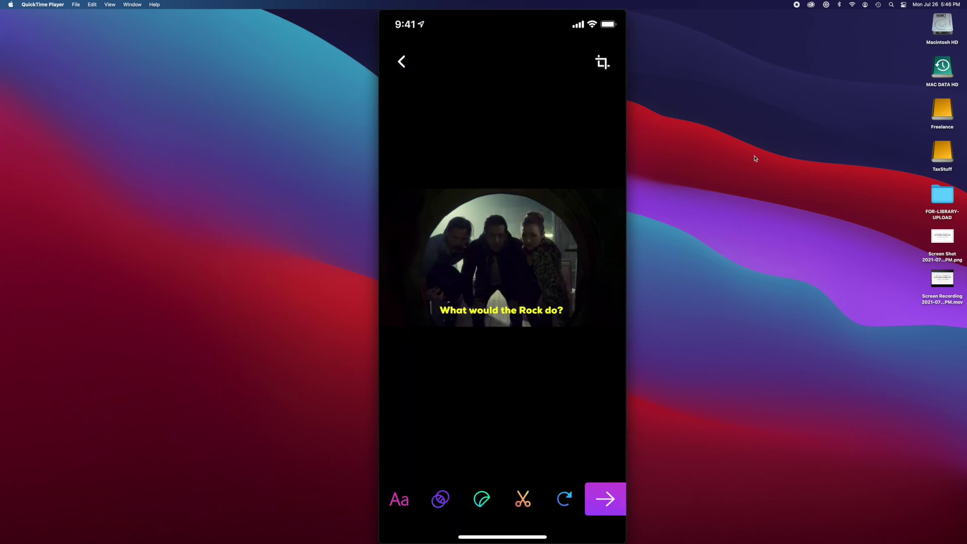
mouse_move(451, 488)
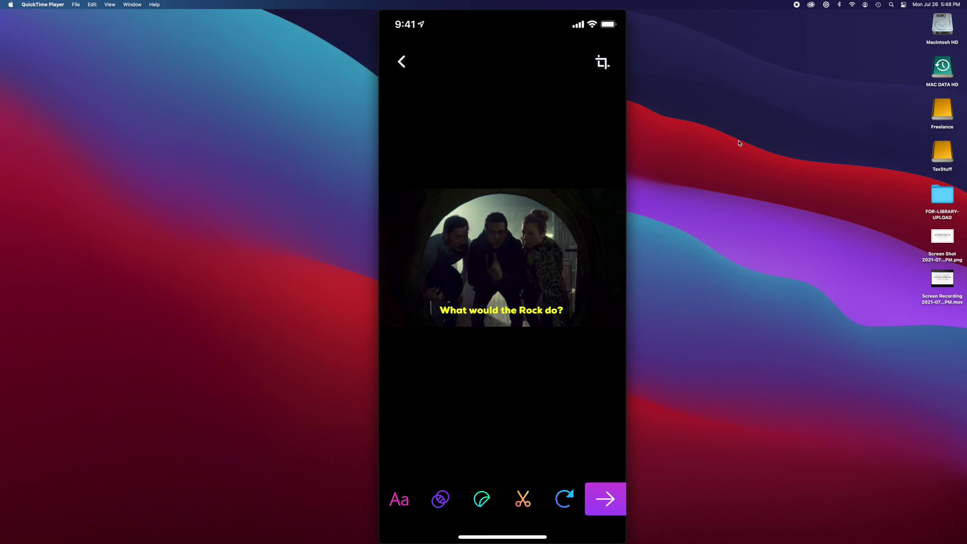
- Add the tag "what would the Rock do" with Public visibility and upload the mobile GIF to GIPHY
mouse_move(561, 470)
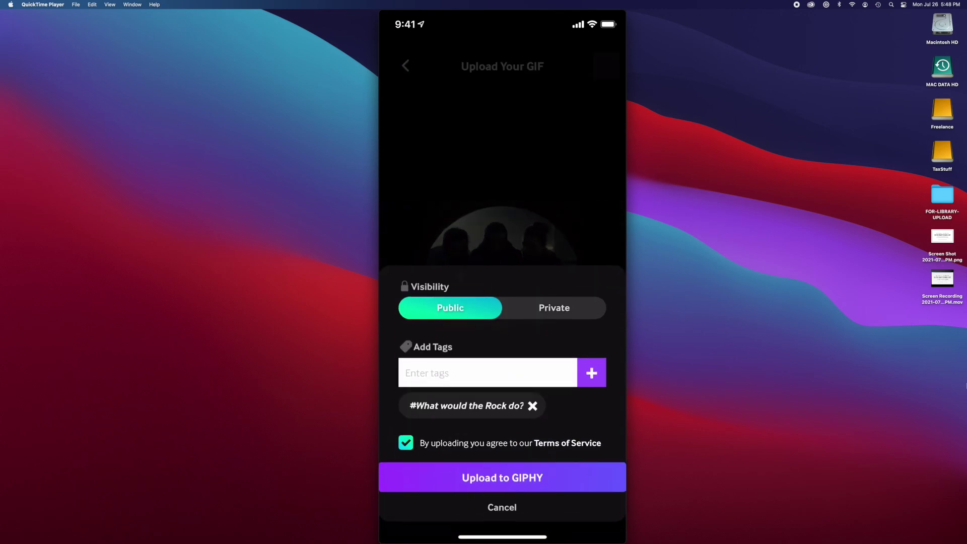
left_click(488, 373)
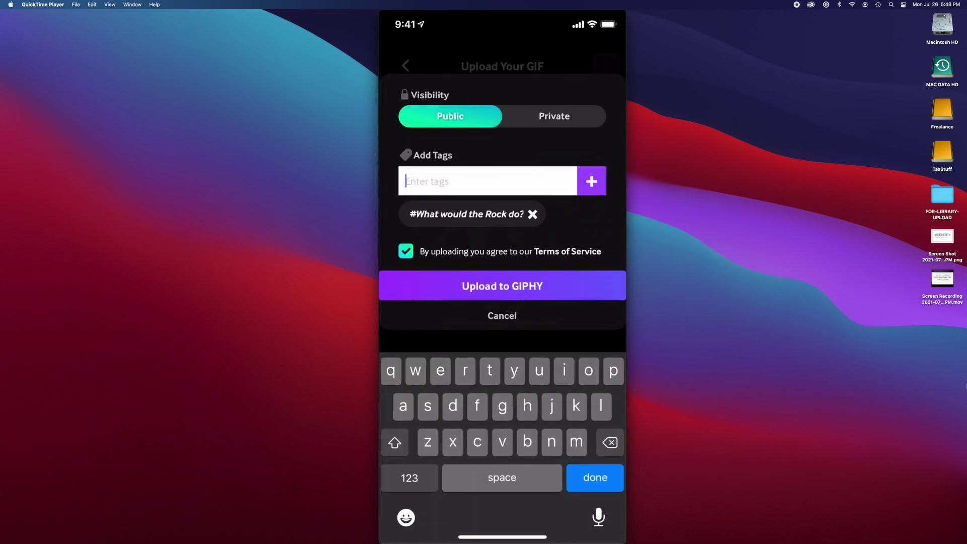
type("what would the Rock do")
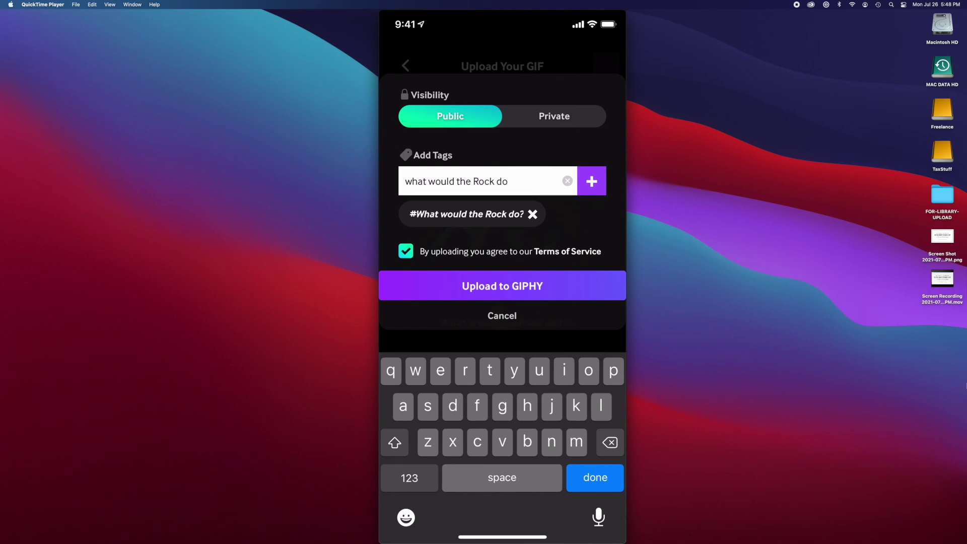
key("Return")
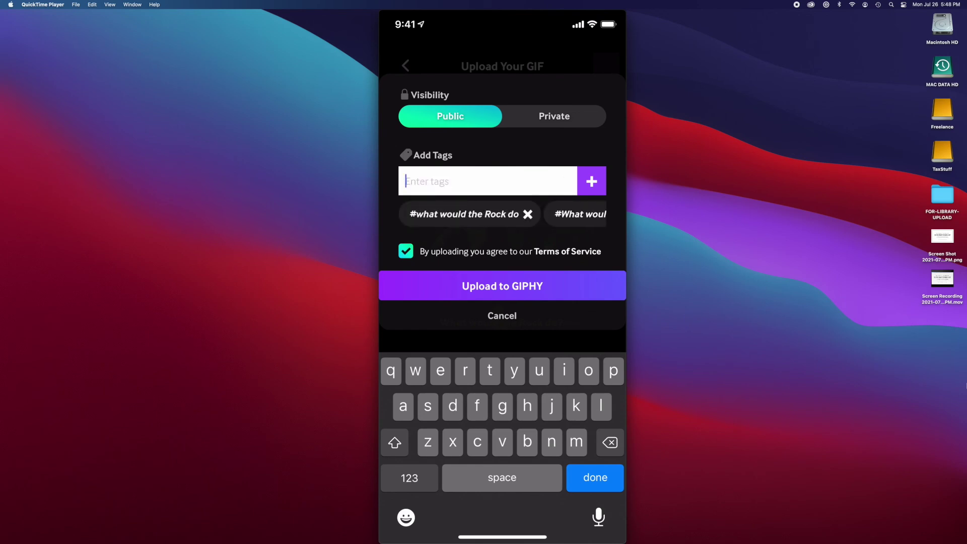
key("Return")
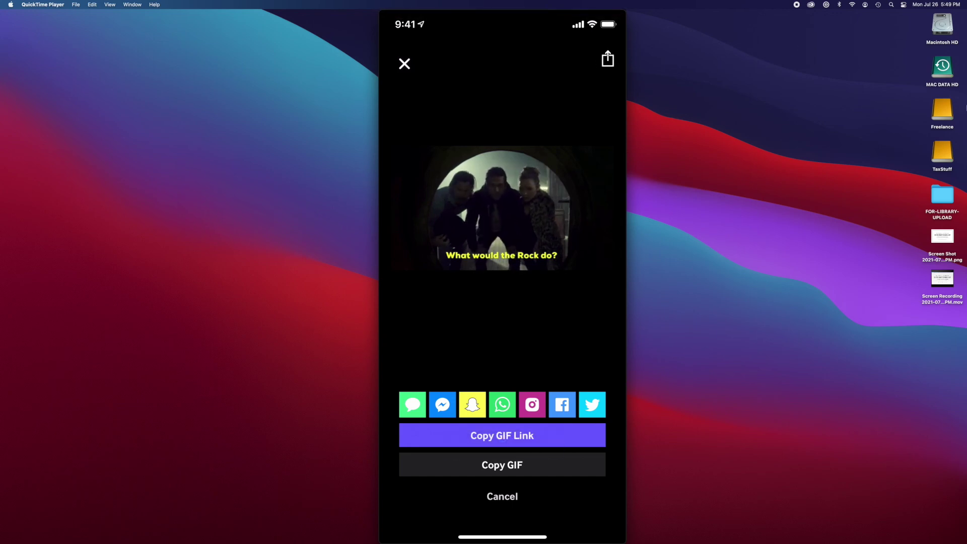
- Close the sharing options, review the uploaded GIF's save, convert and delete options, and return to the trending feed
left_click(403, 69)
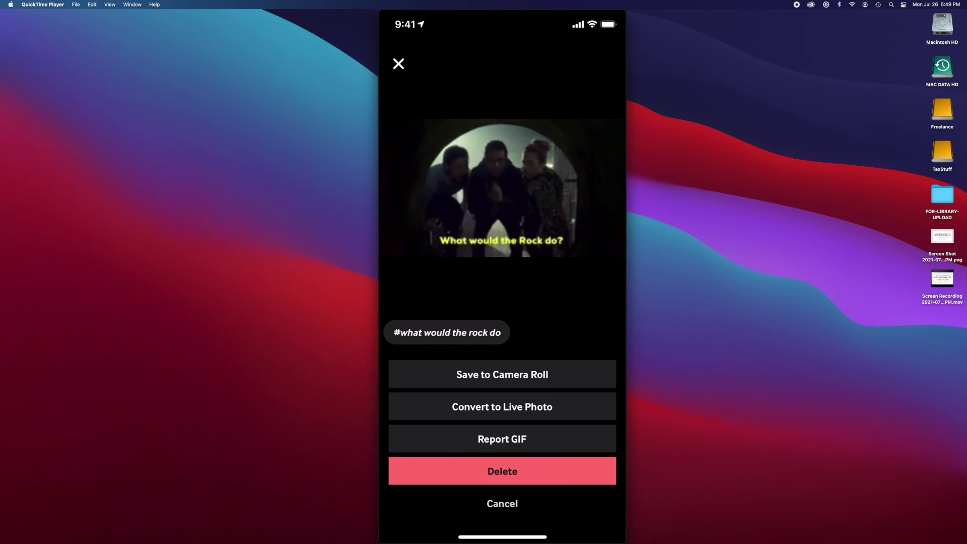
mouse_move(405, 61)
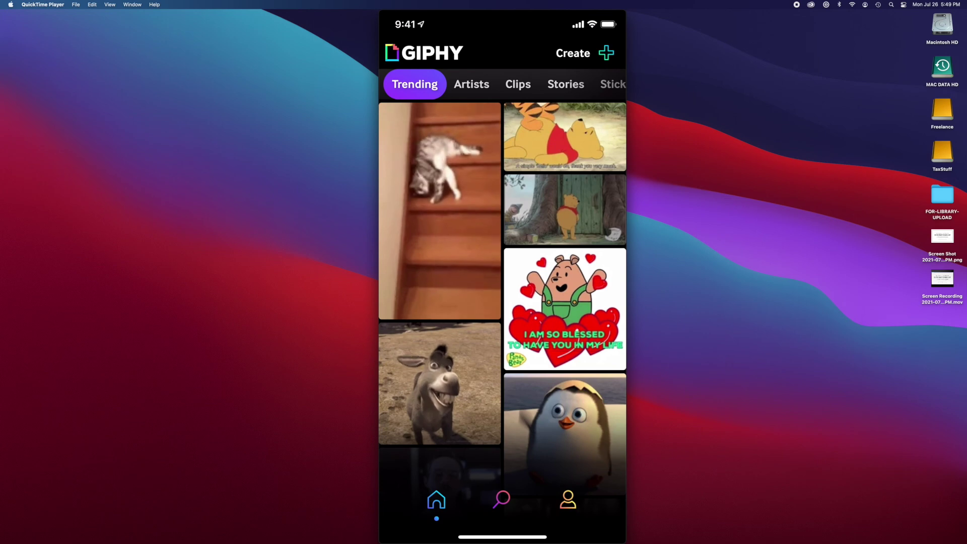
- Browse the uploads on the account's mobile profile and return to the home feed
left_click(568, 499)
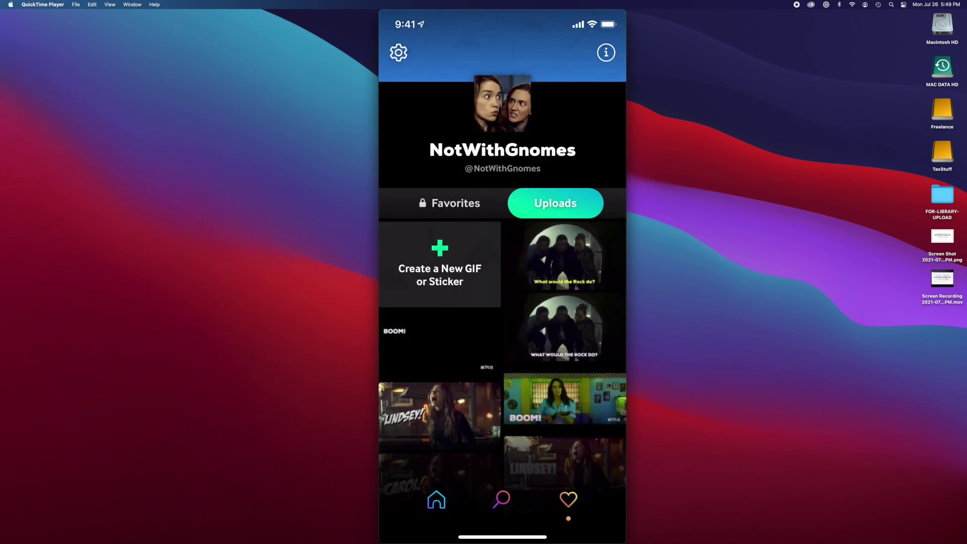
scroll(502, 302, "down", 10)
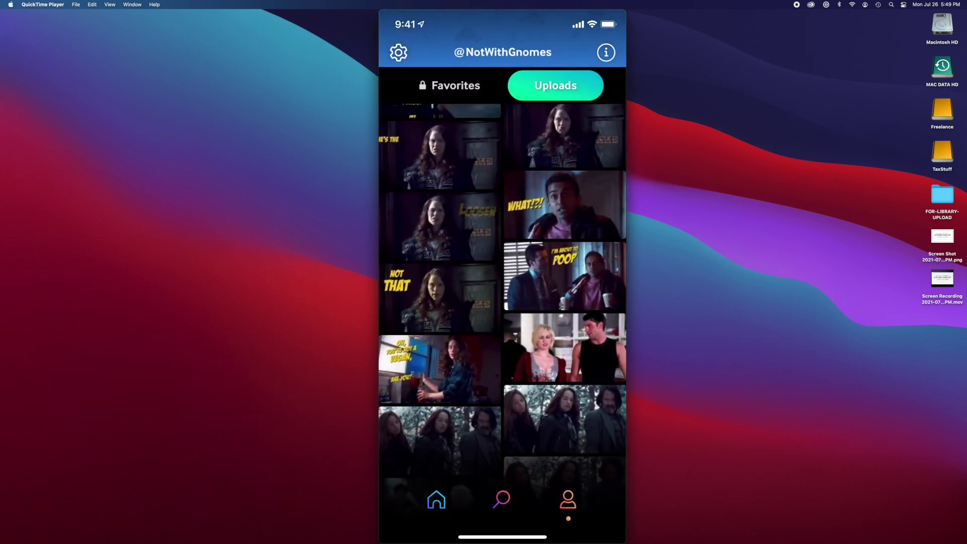
scroll(502, 302, "up", 5)
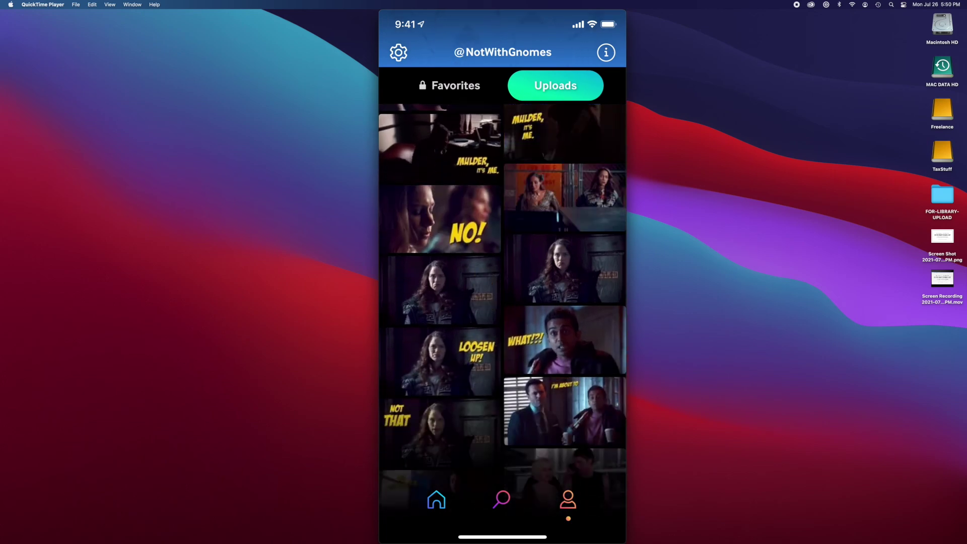
scroll(502, 302, "down", 2)
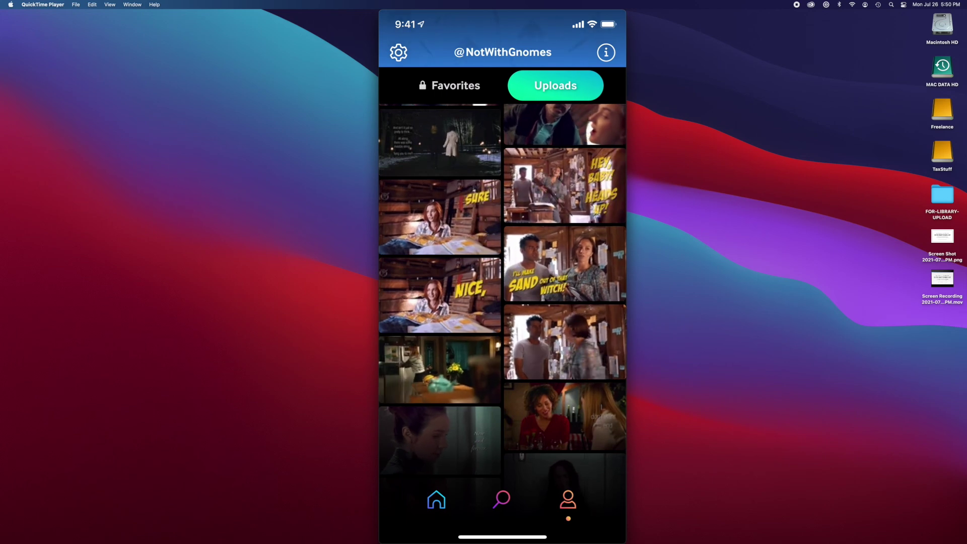
scroll(502, 292, "up", 10)
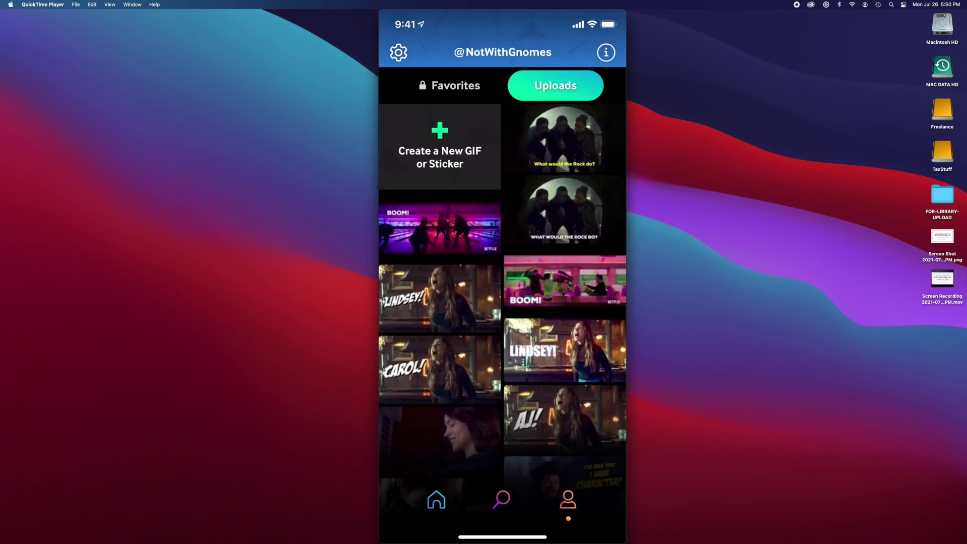
left_click(436, 499)
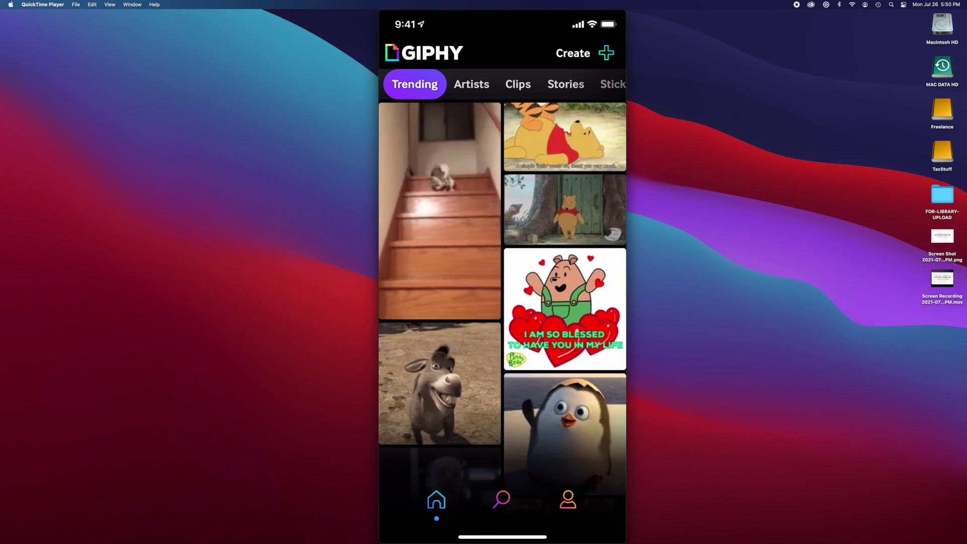